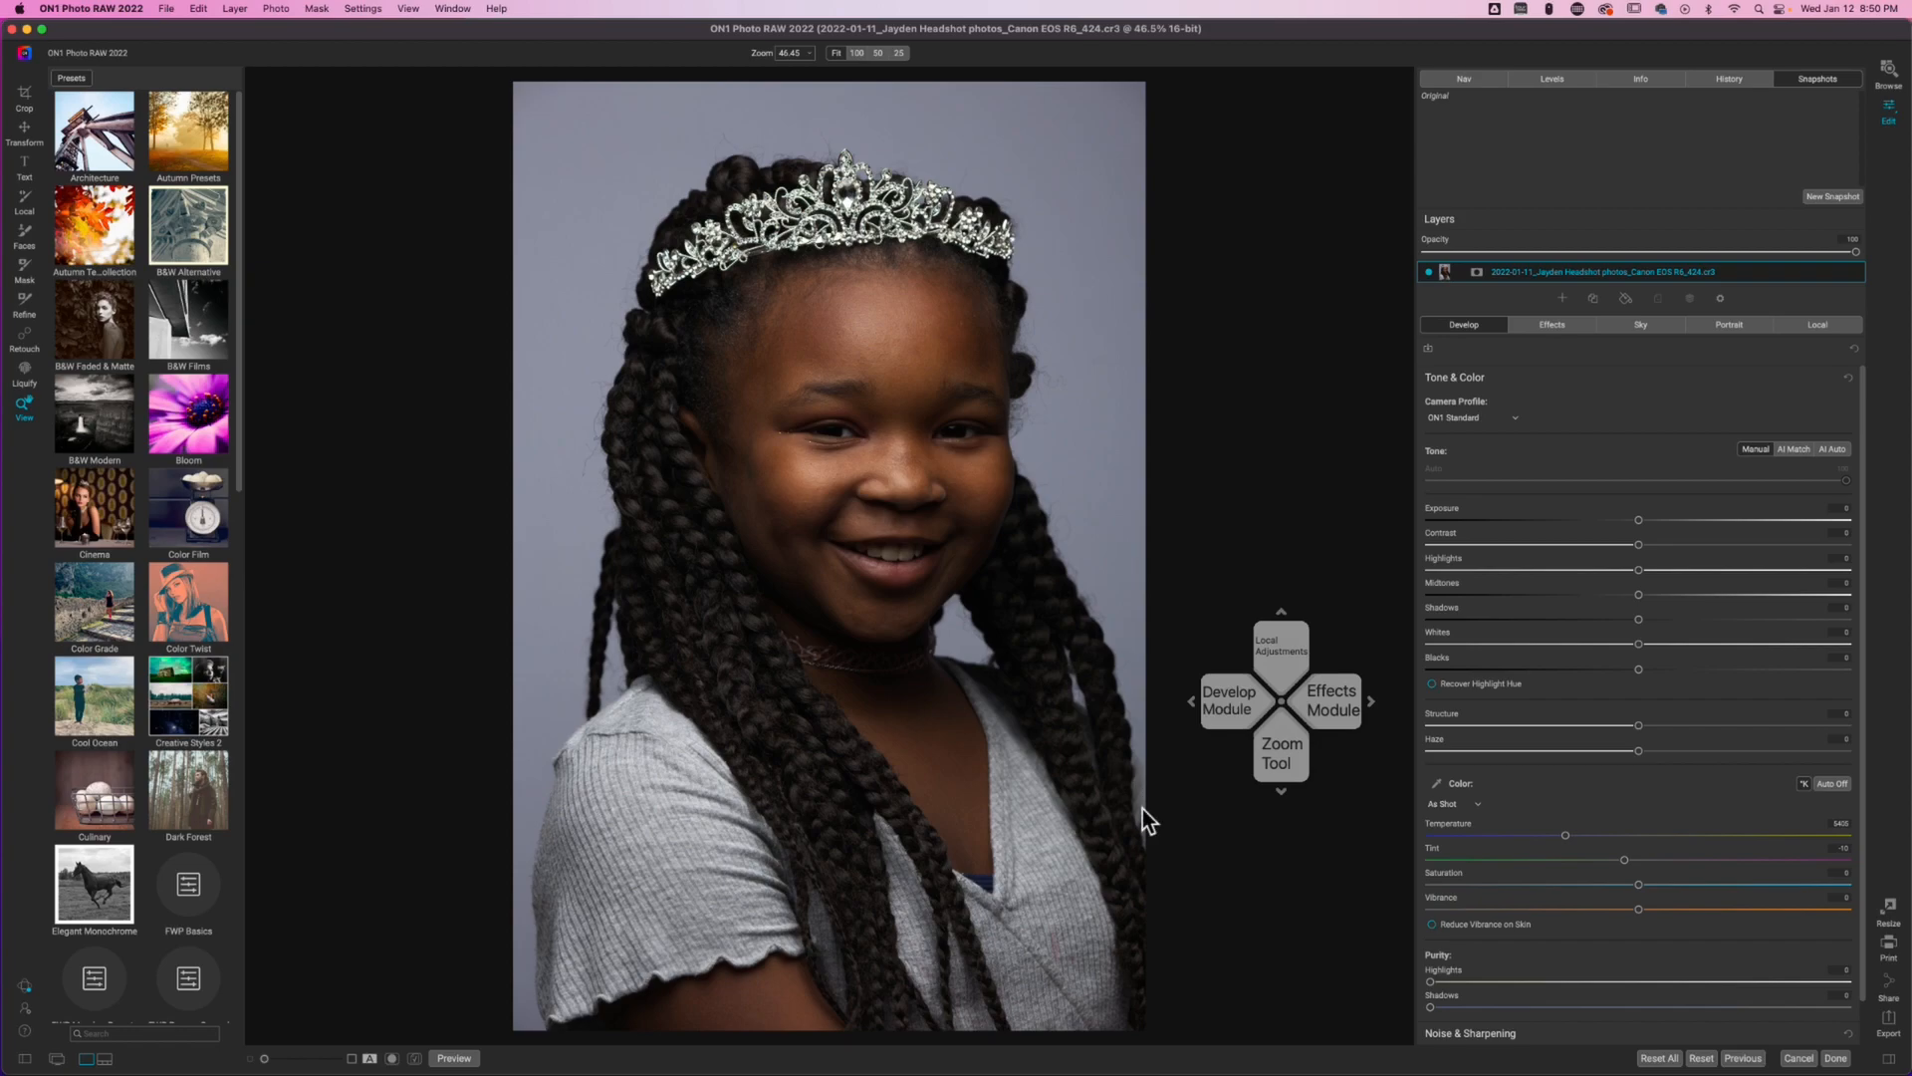
Brighten the Shadows slider globally twice, then reset Tone & Color back to defaults
drag(1282, 657, 1270, 483)
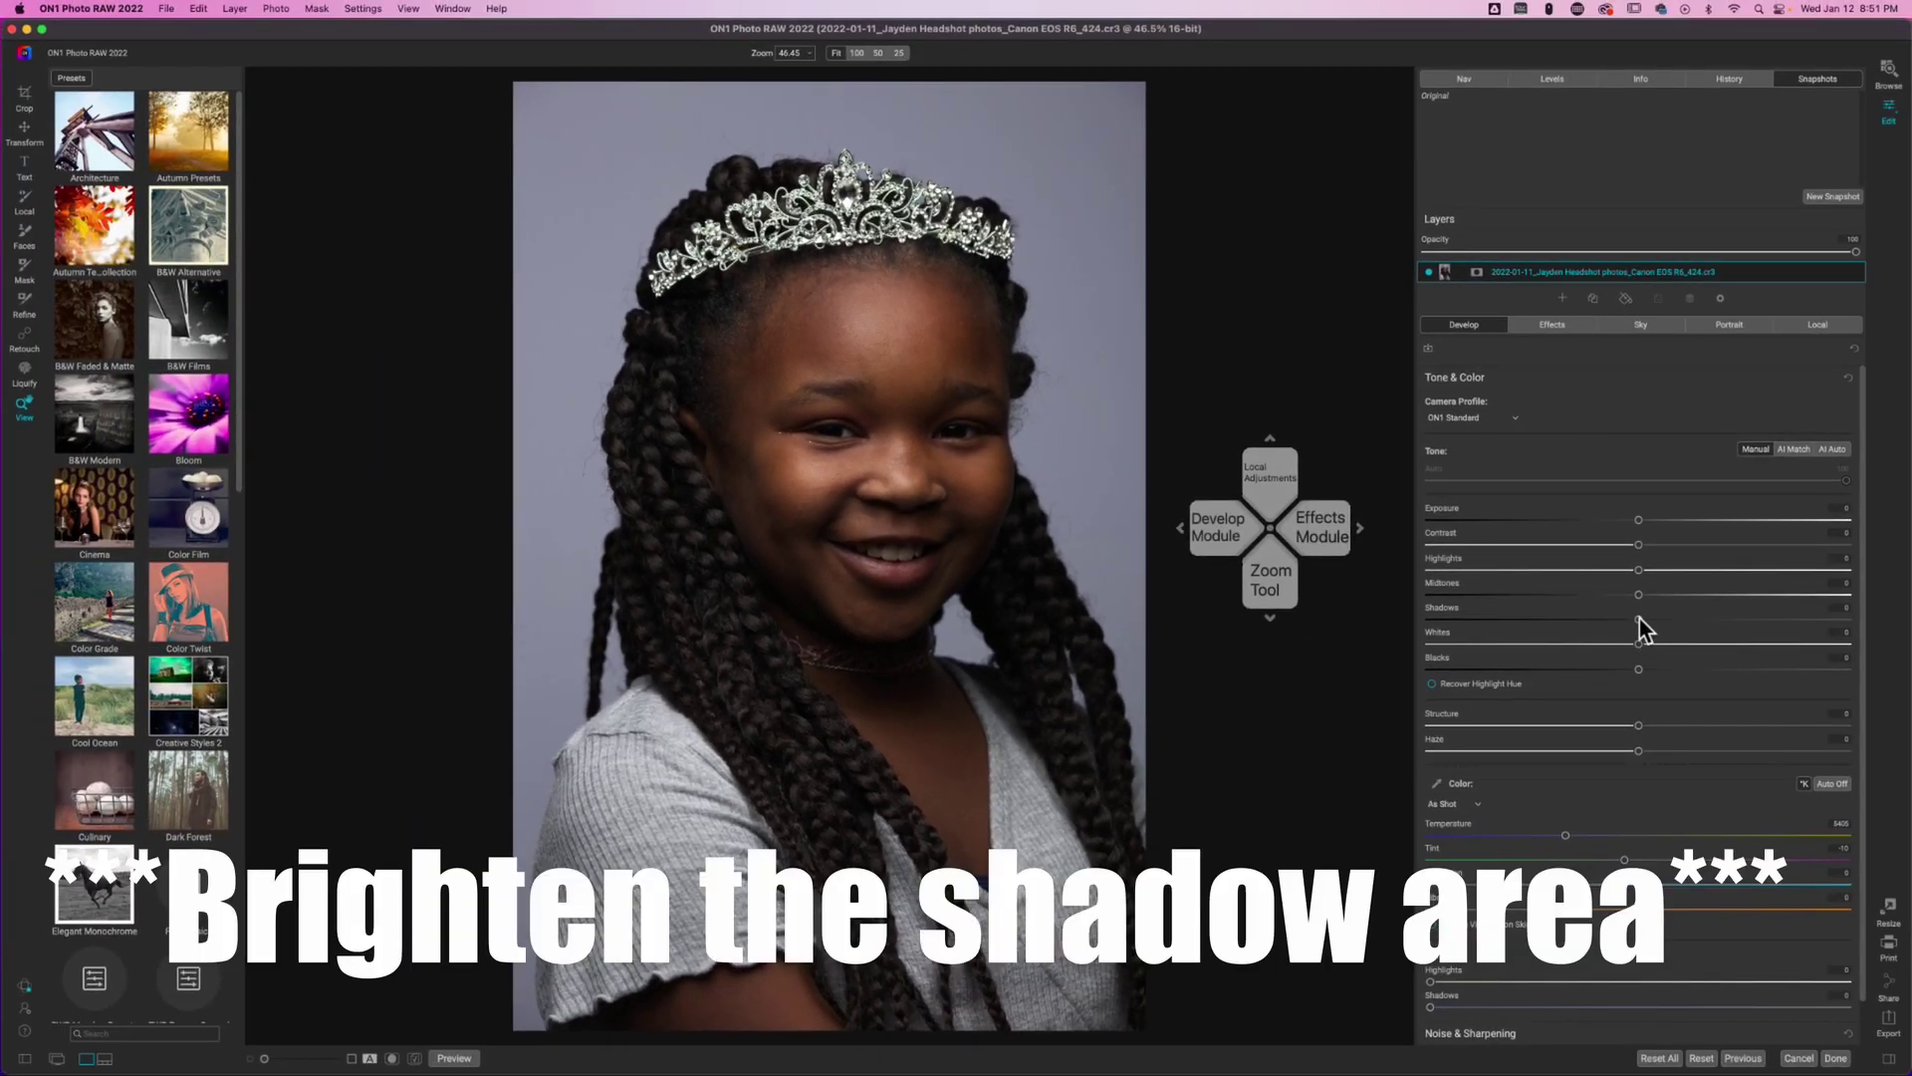
drag(1639, 619, 1693, 623)
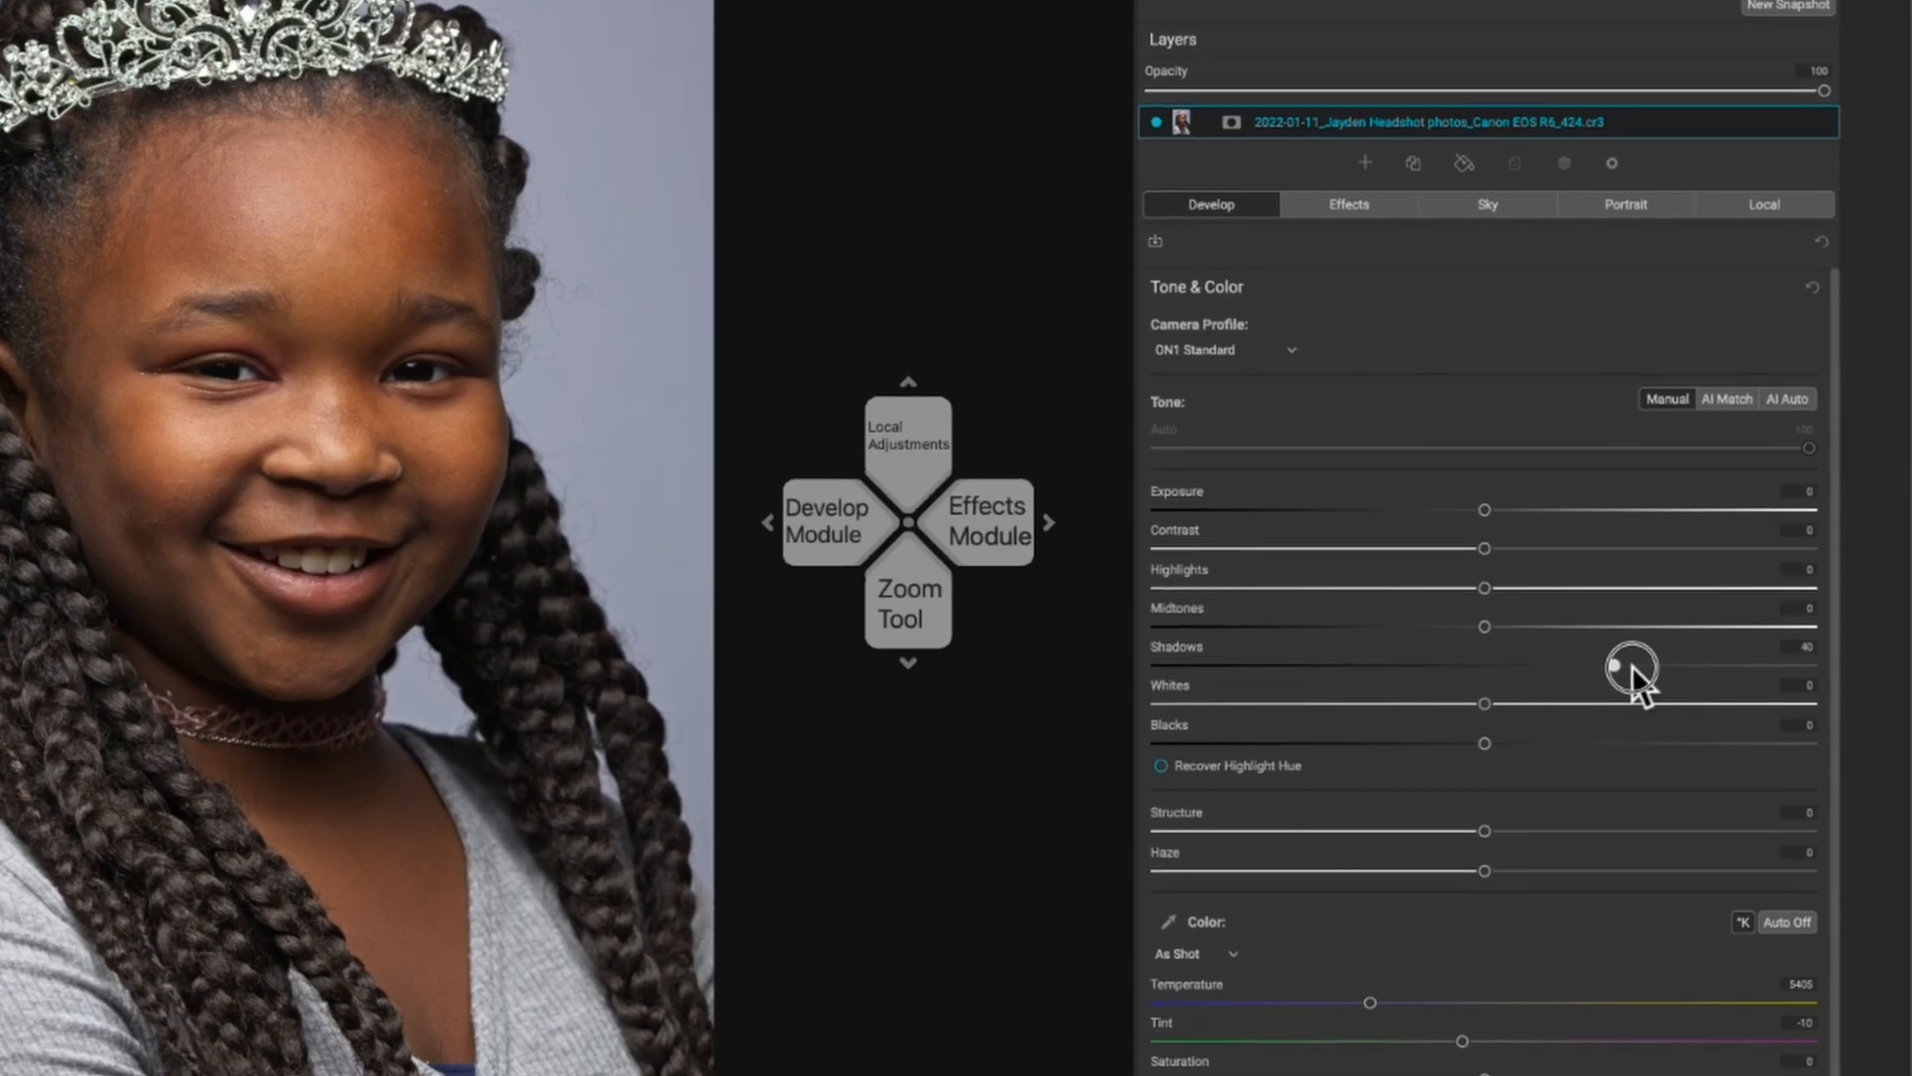
drag(1639, 607, 1681, 608)
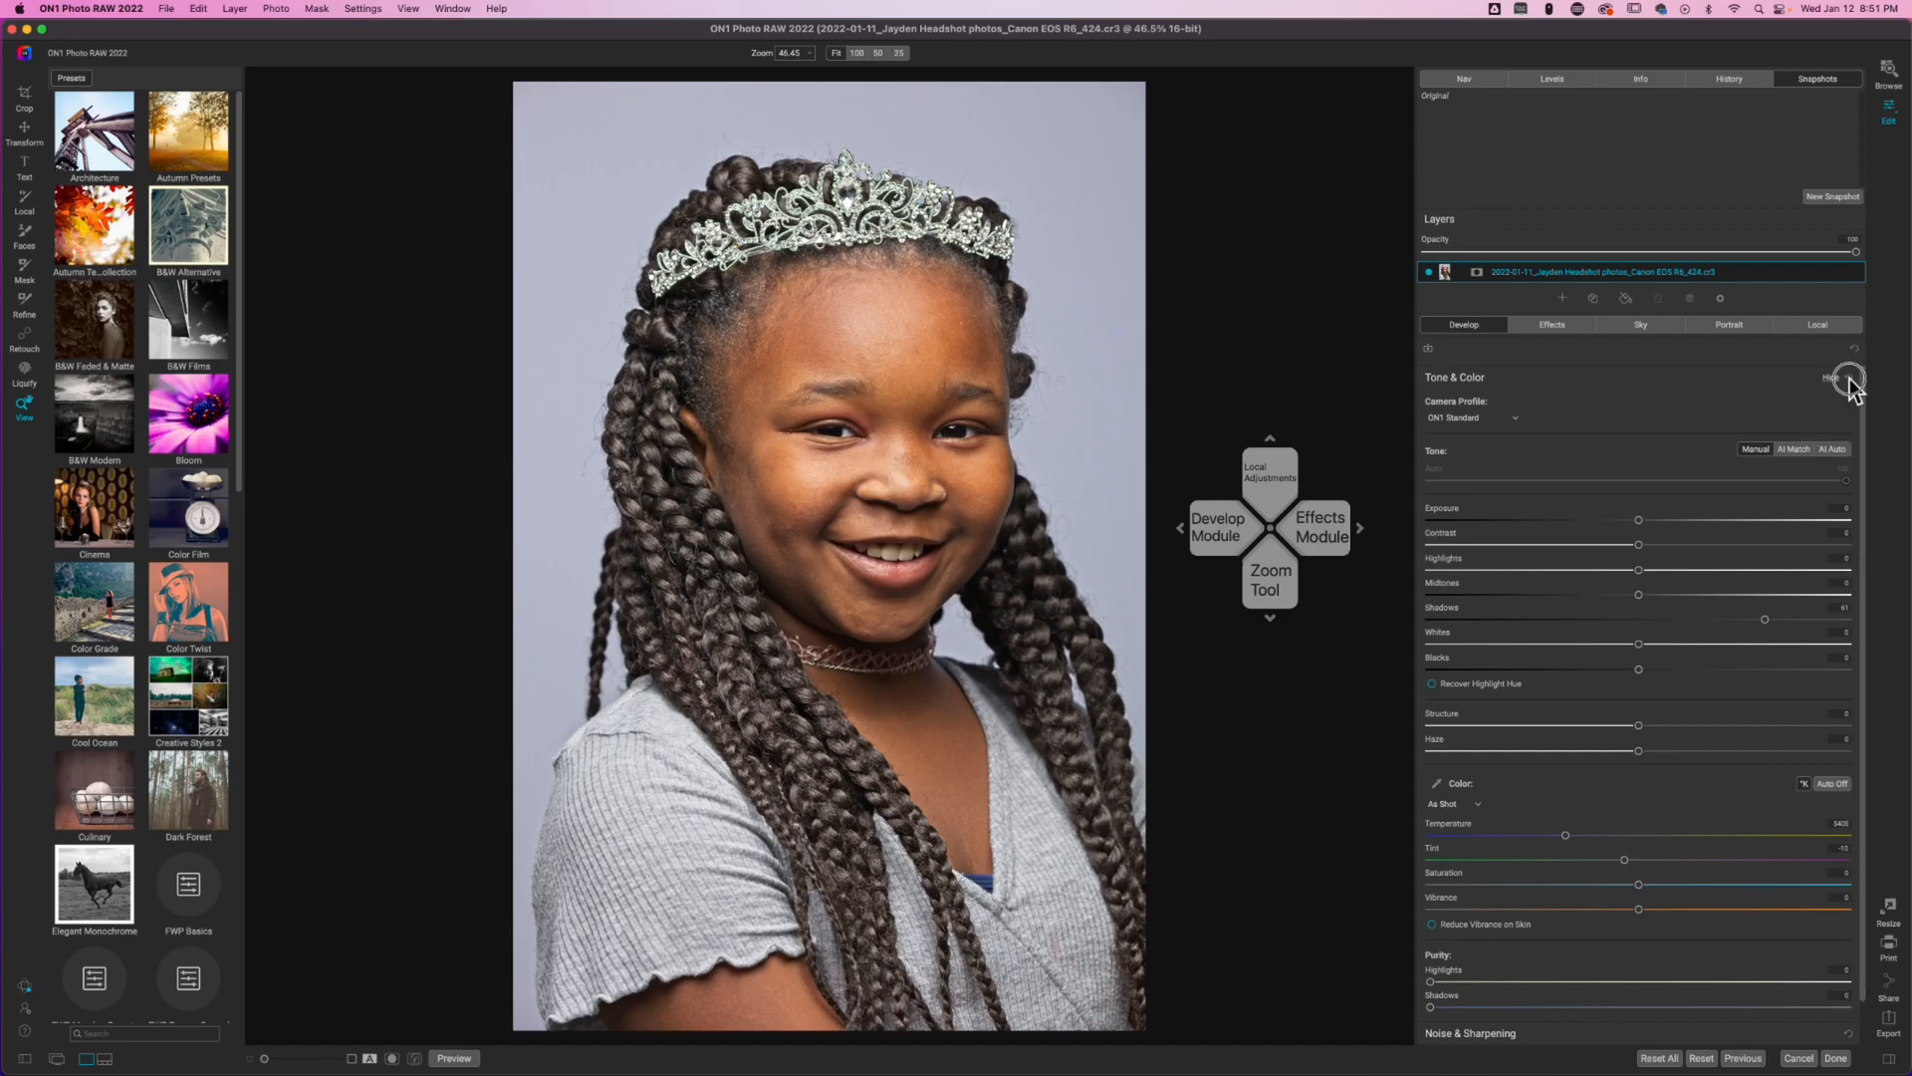
click(1850, 381)
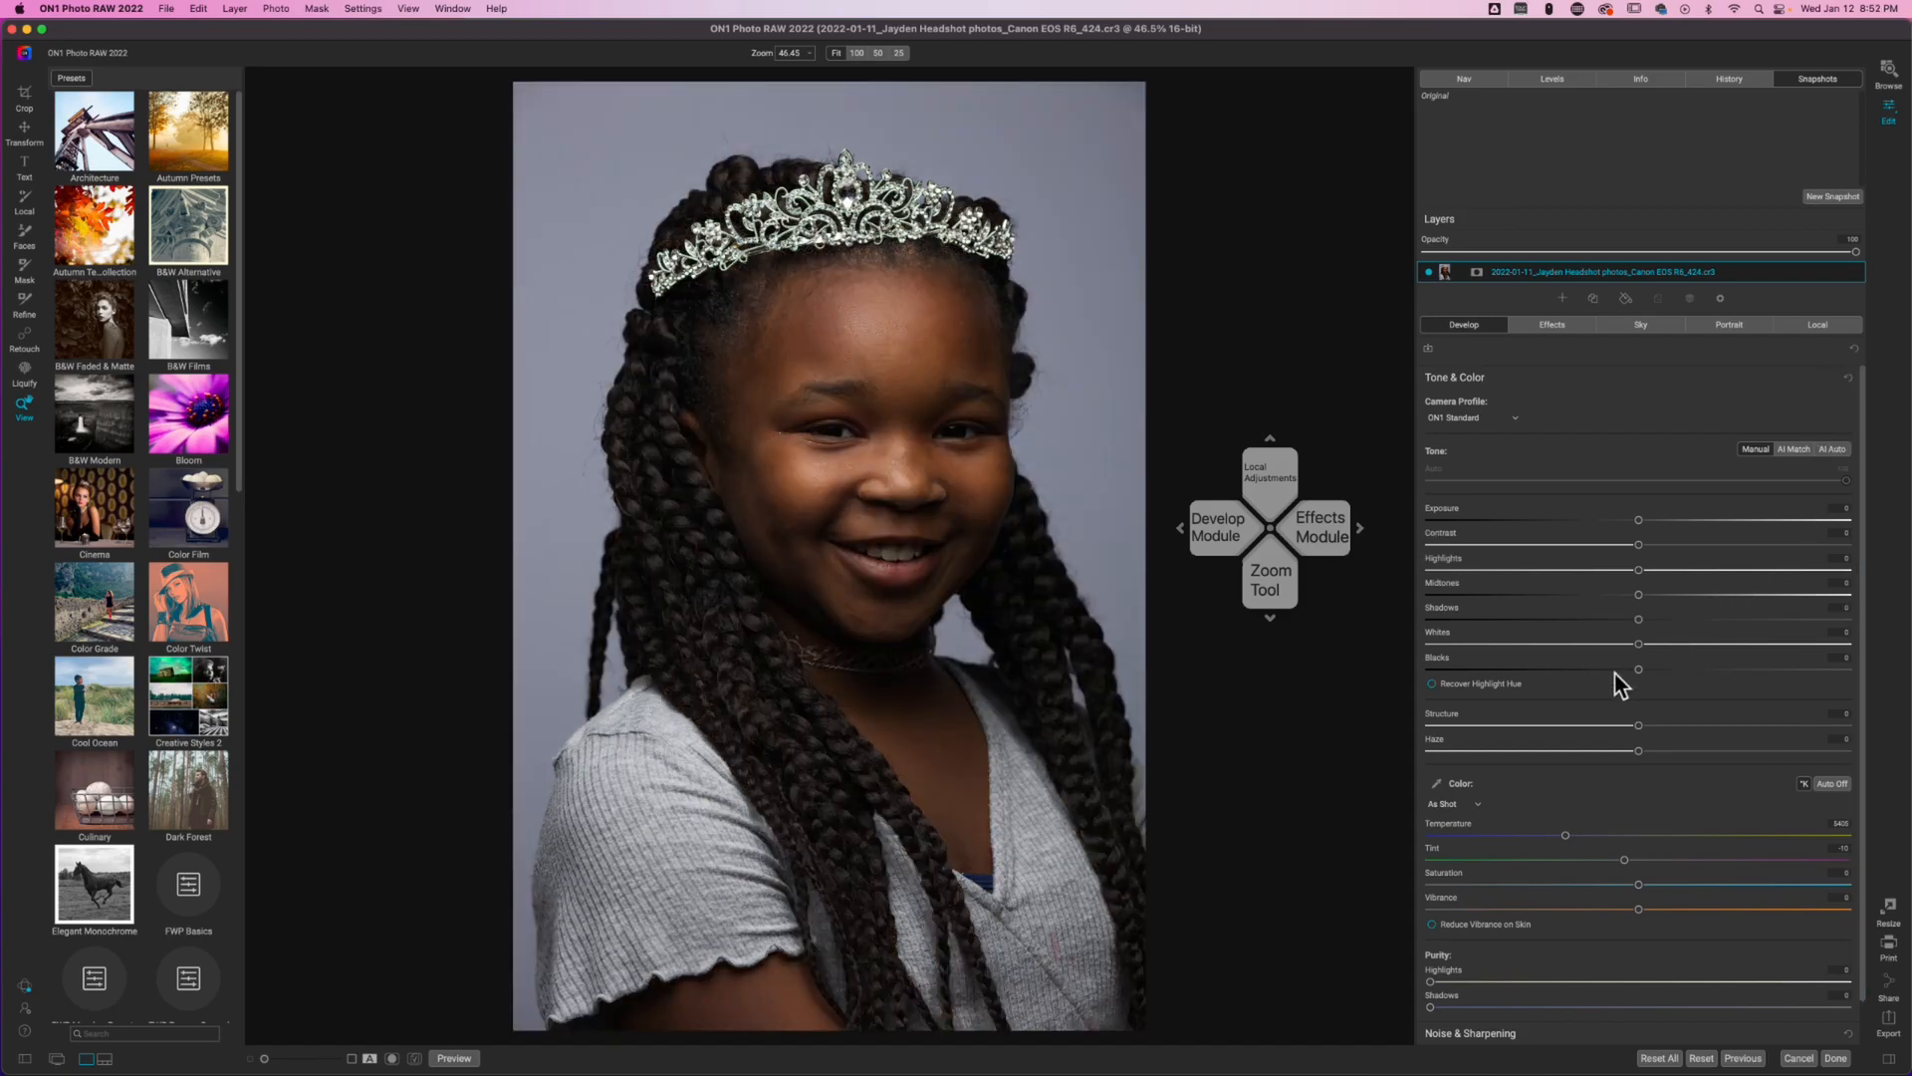
Add a Curves filter from the Effects filter list
mouse_move(1621, 683)
key(s)
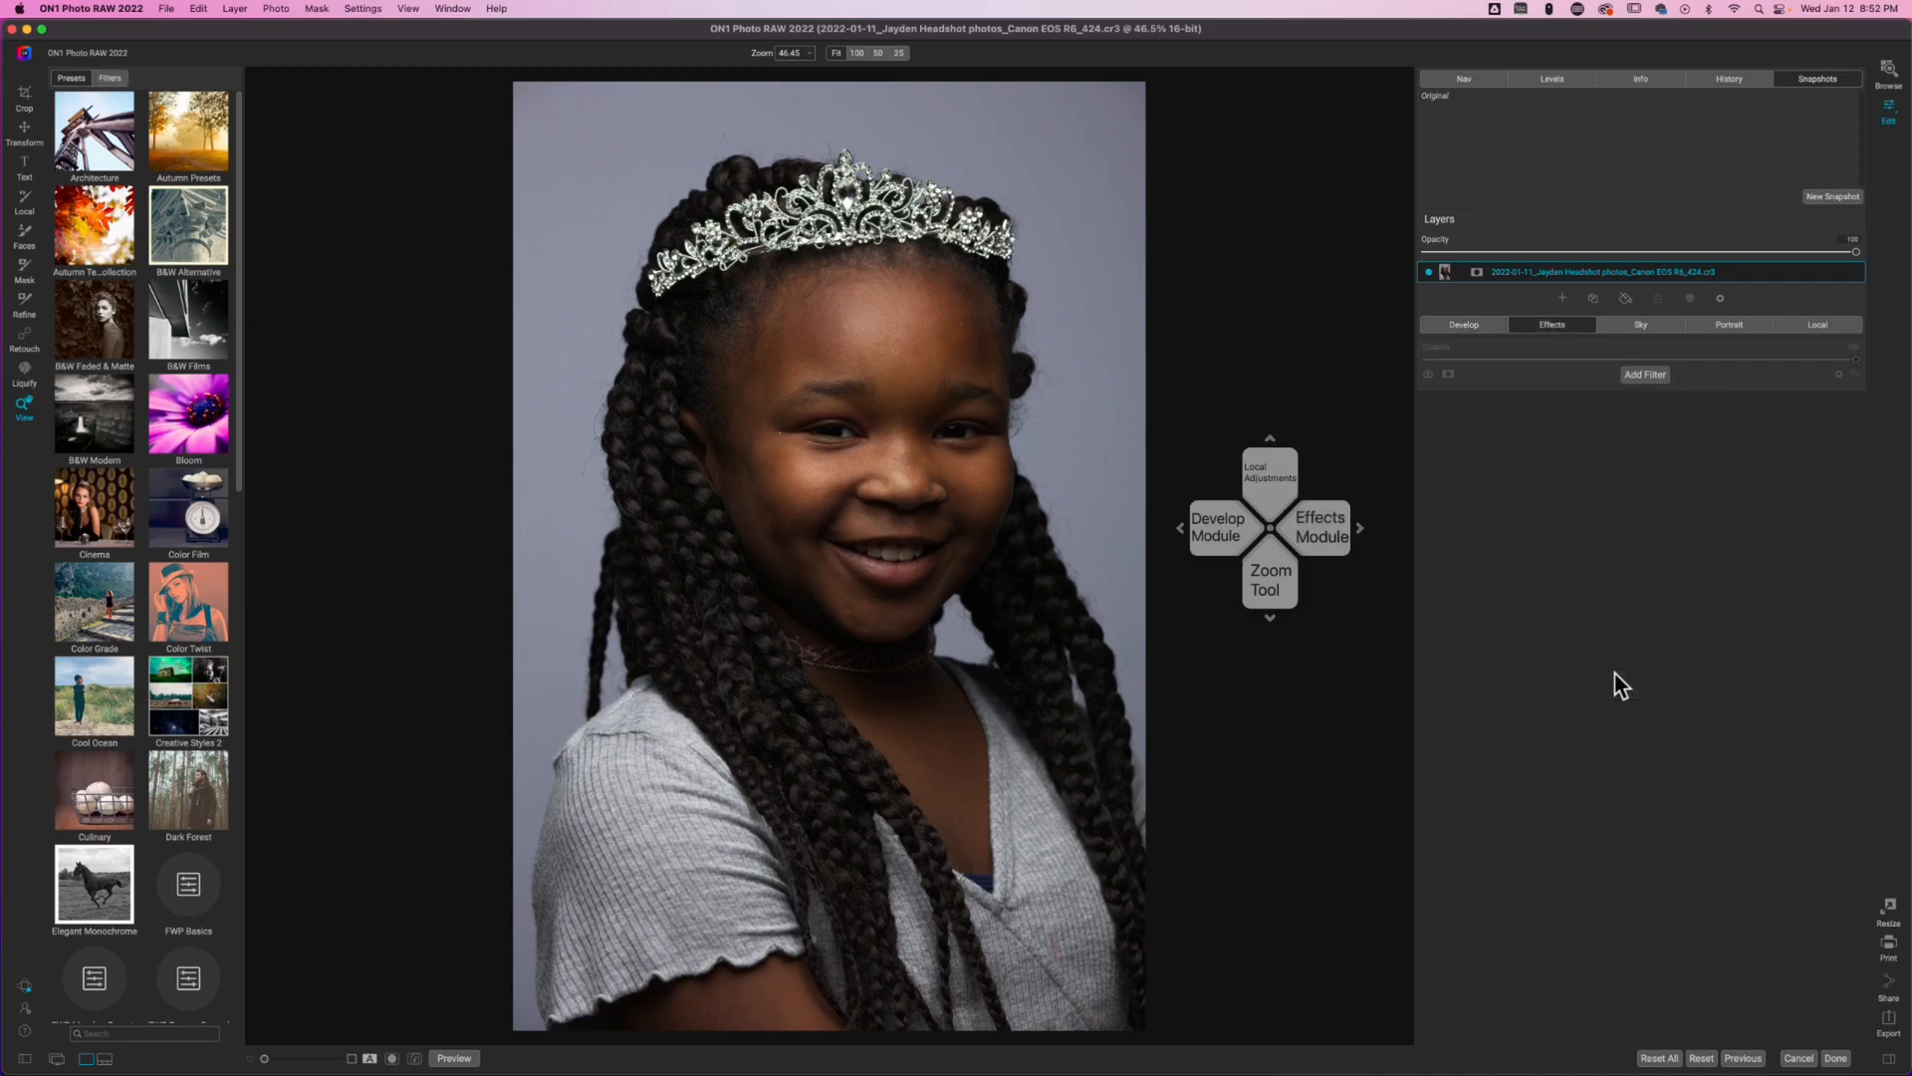
click(1644, 375)
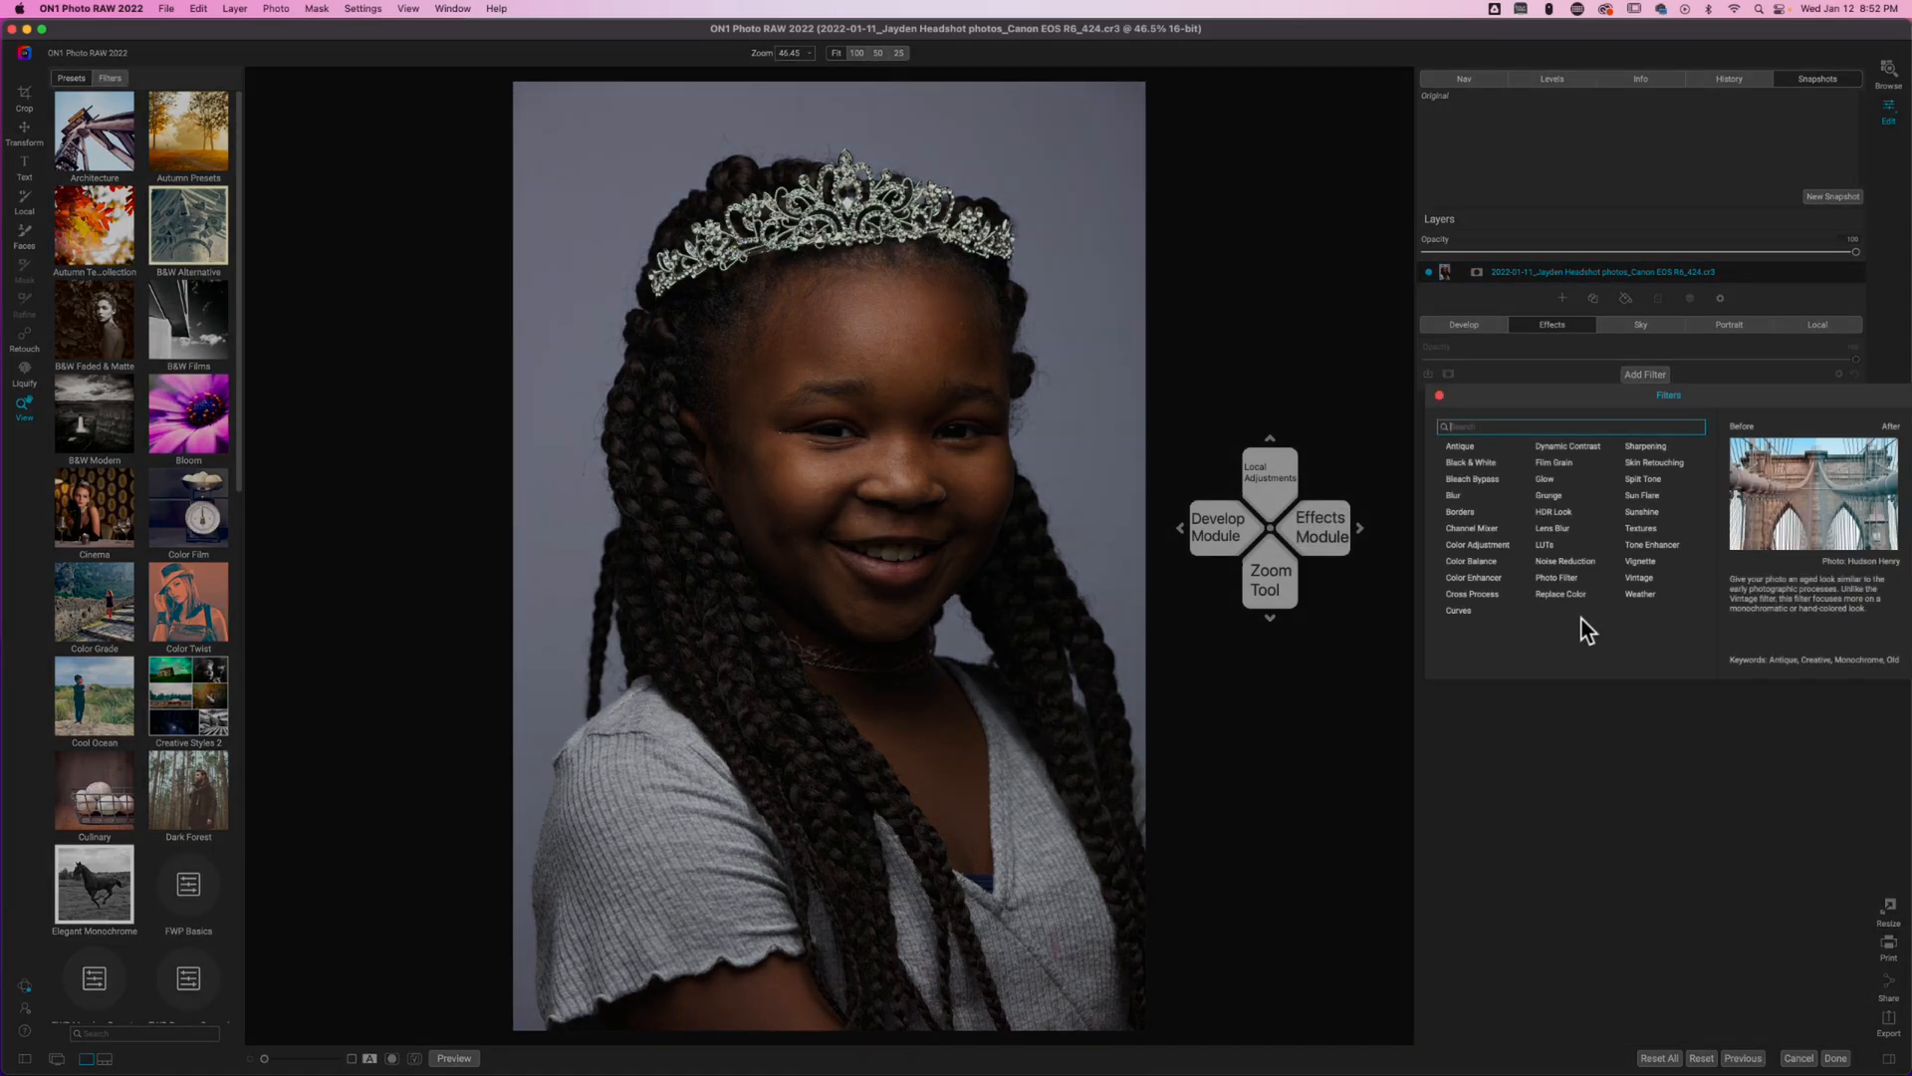
click(1464, 613)
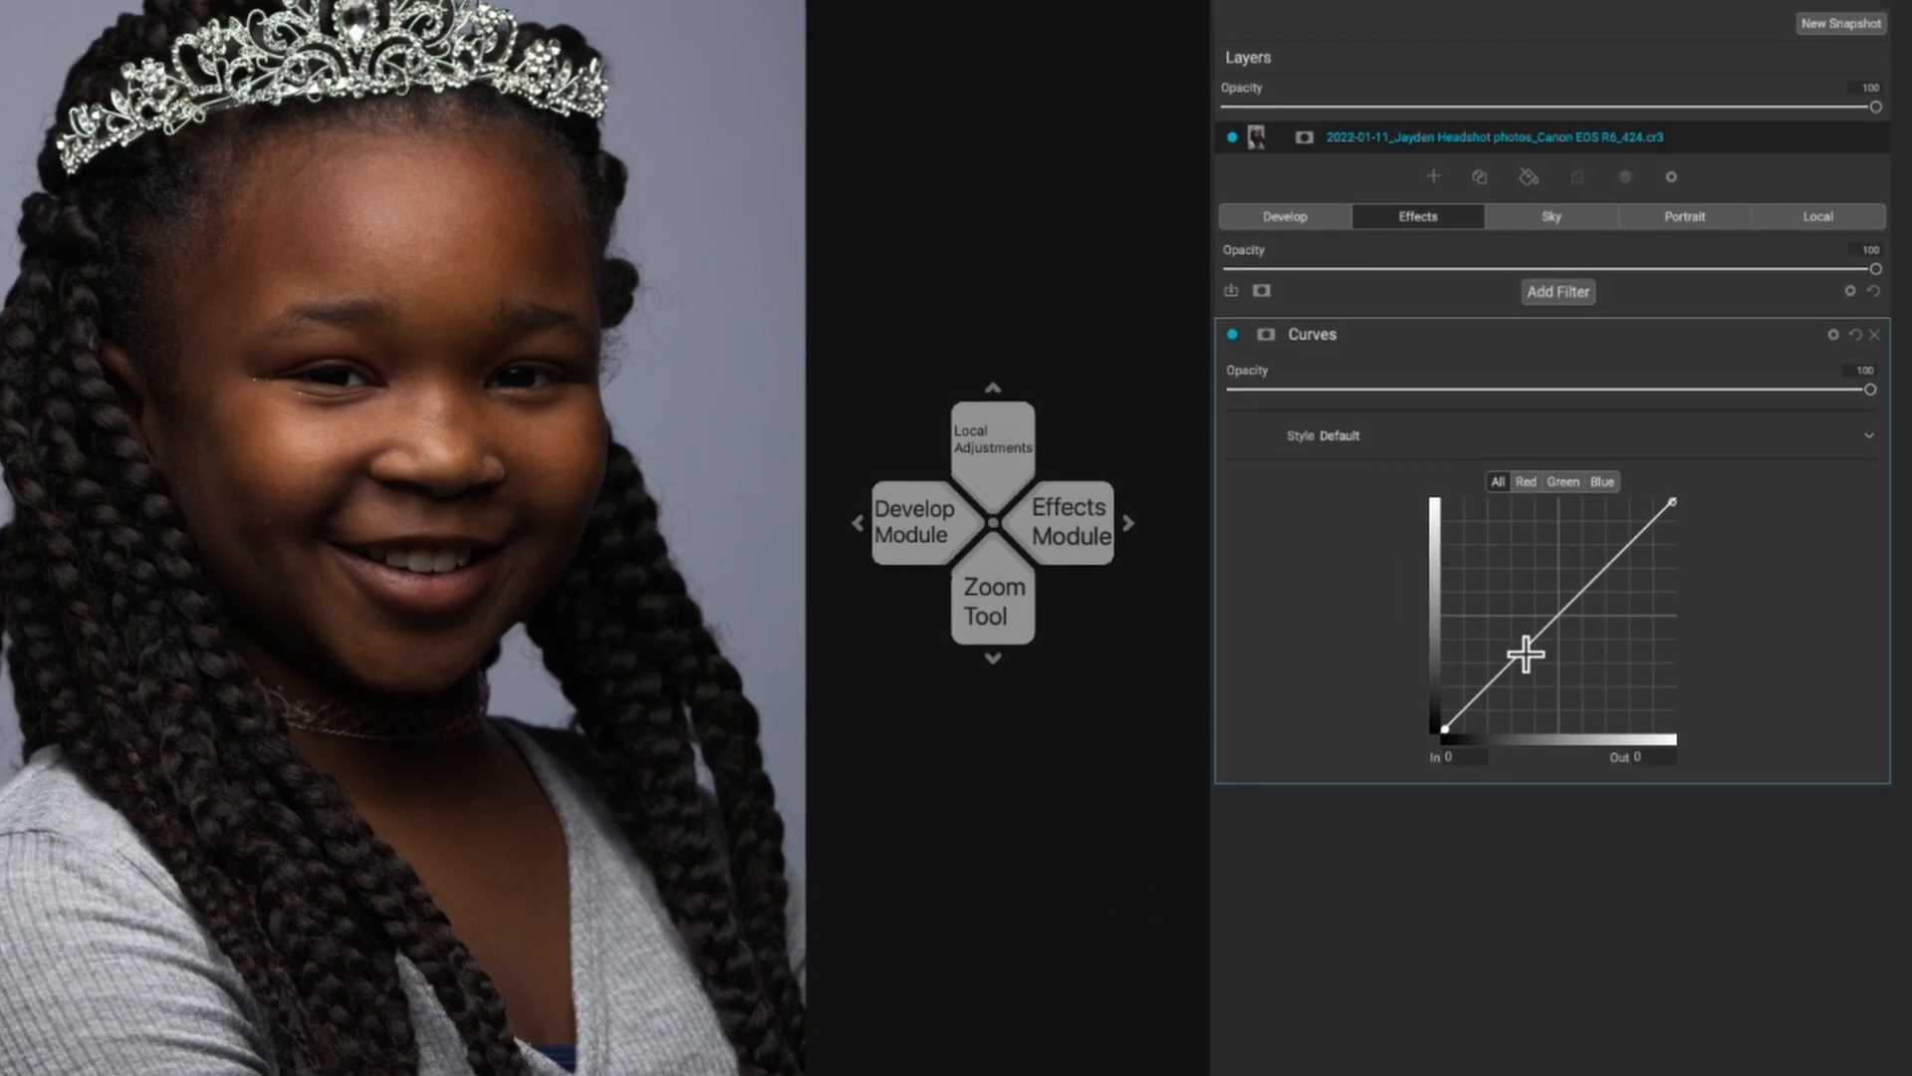
Shape the curve so its lower point is lifted, brightening the darker tones
click(1554, 617)
drag(1491, 684, 1489, 669)
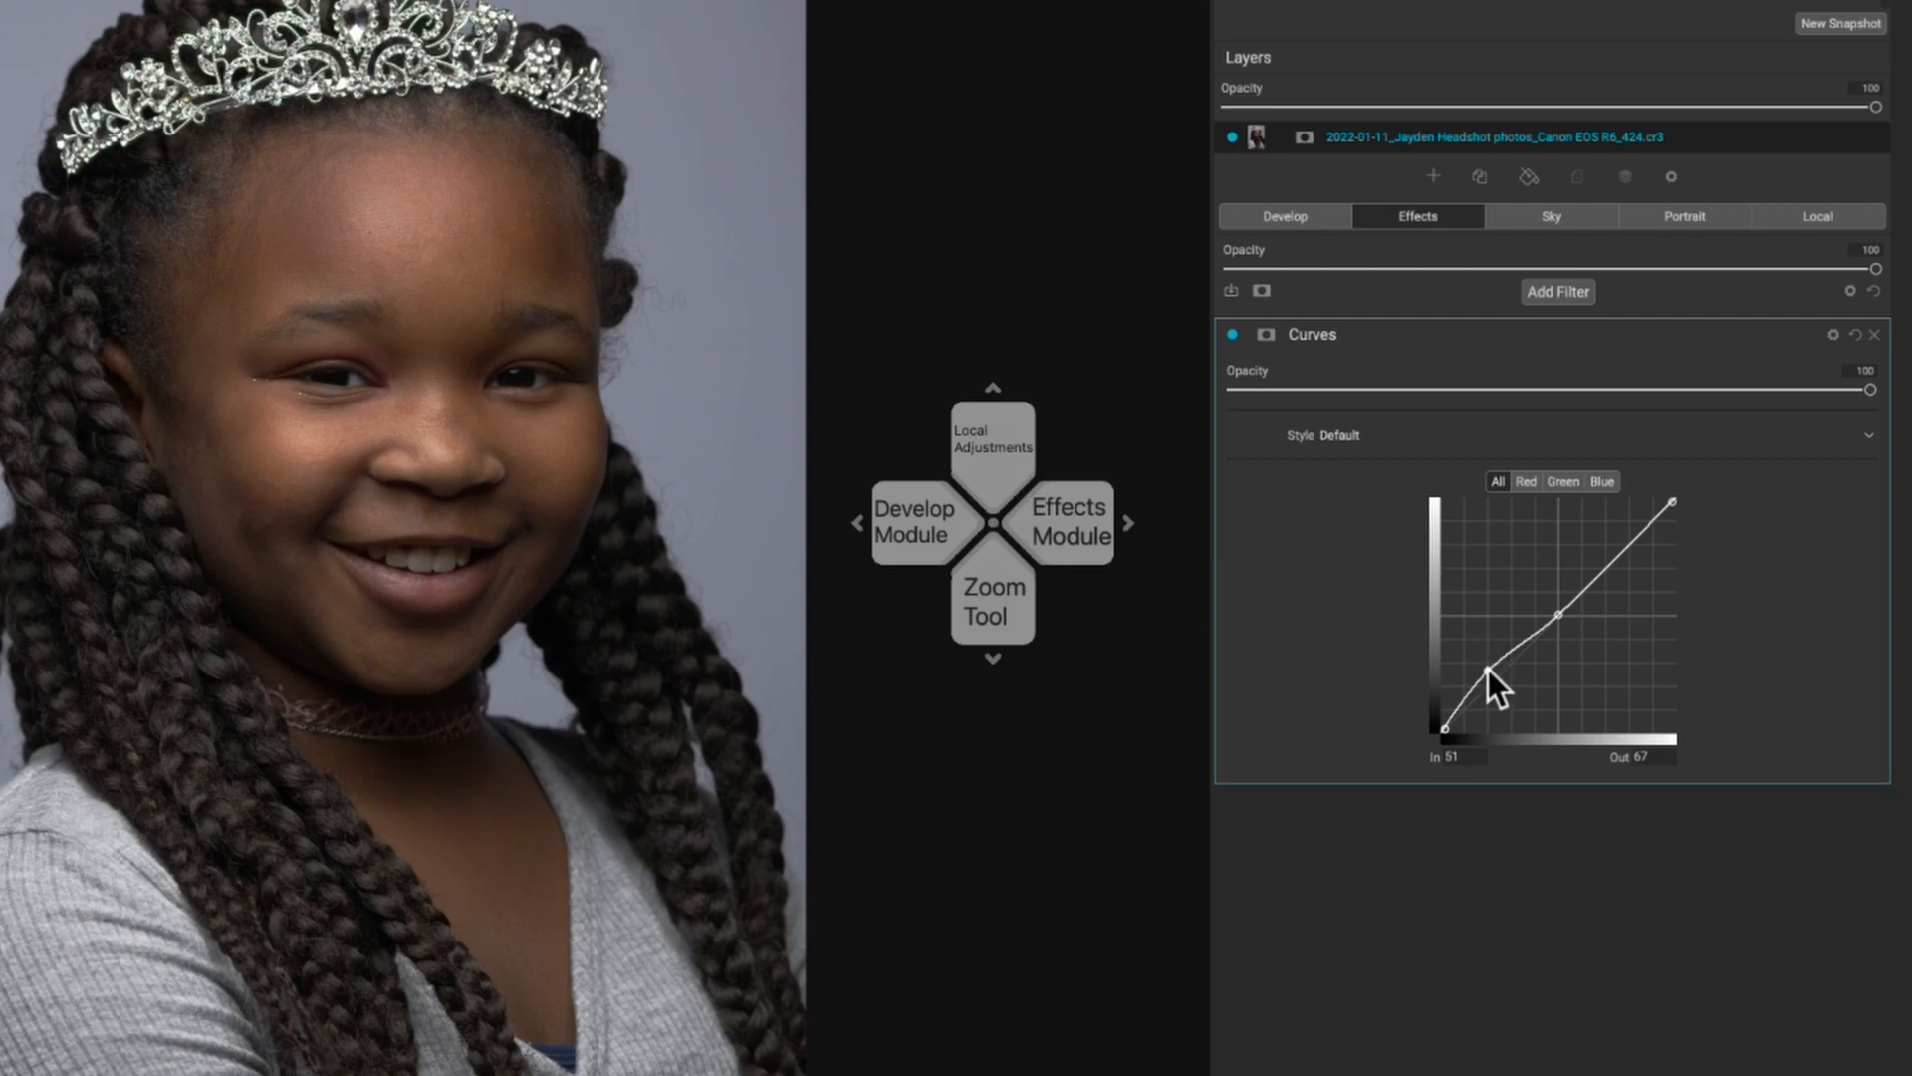
double_click(1489, 670)
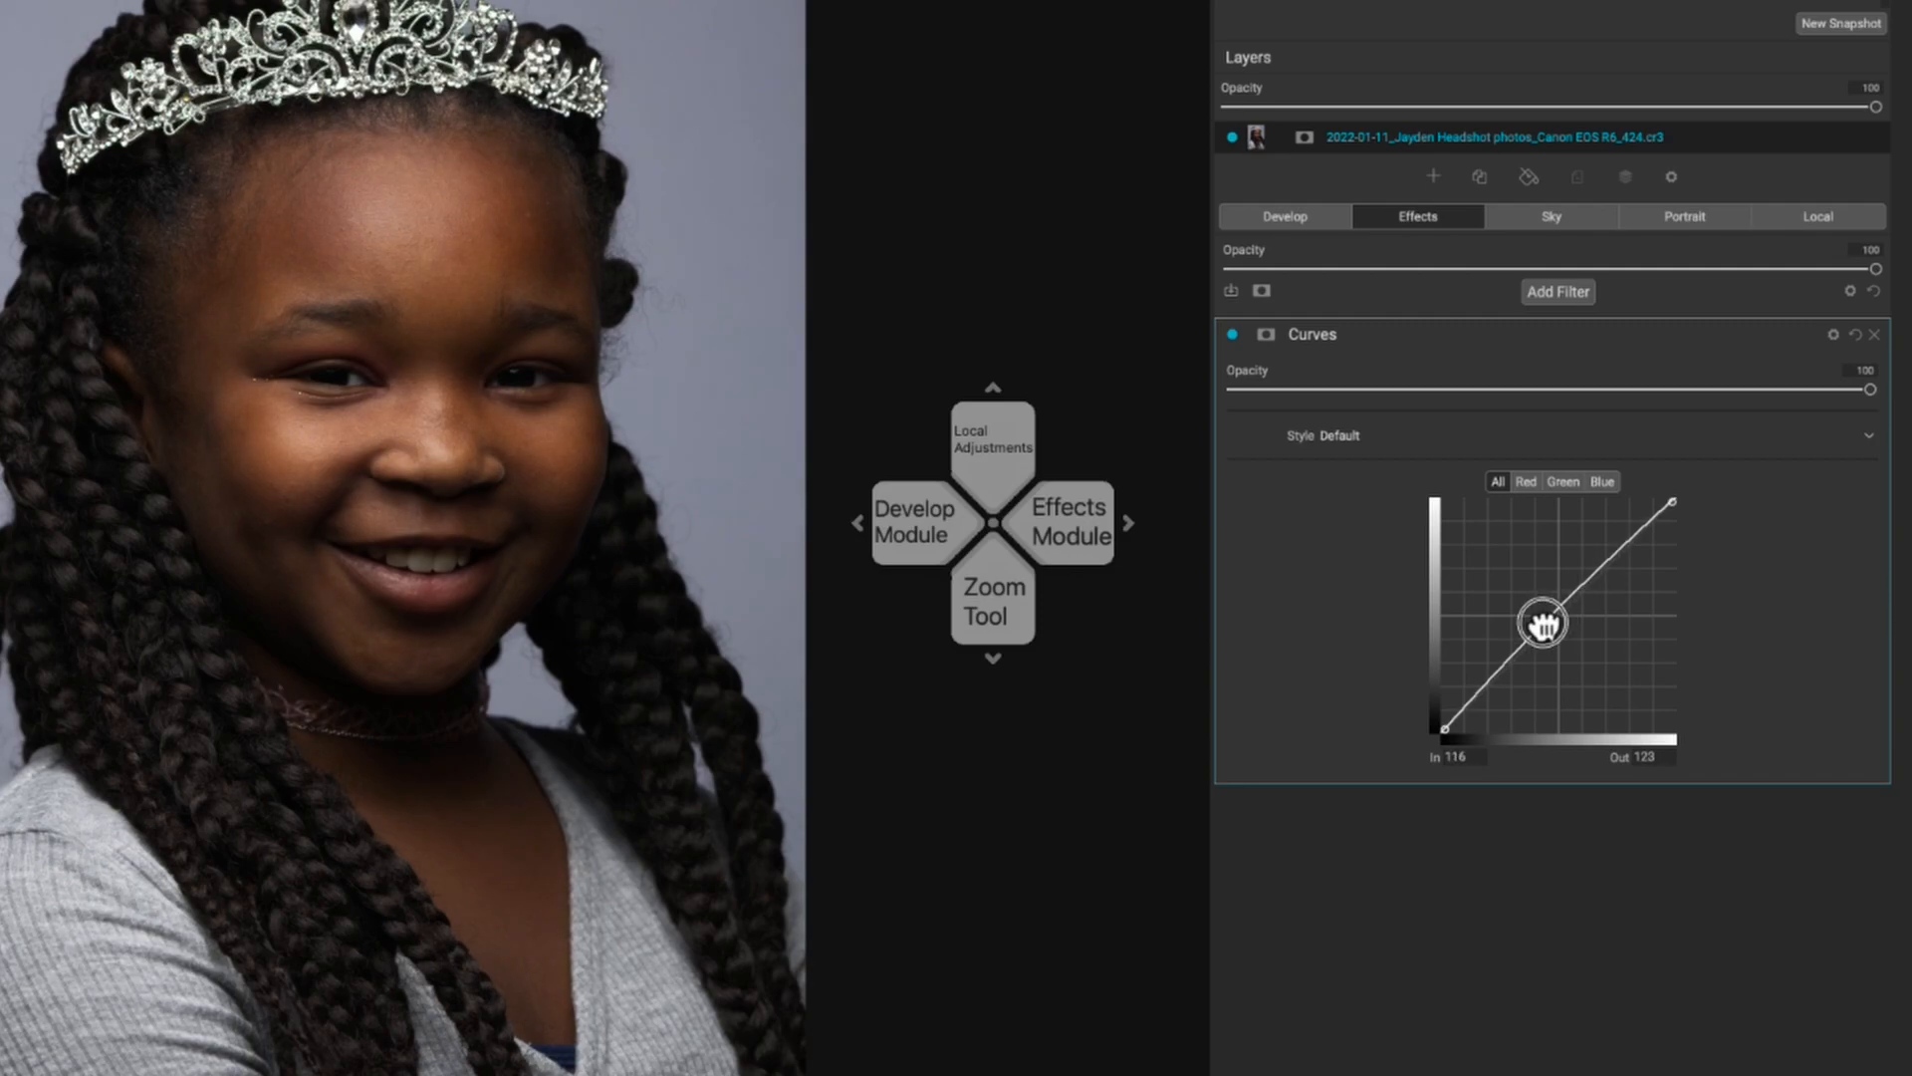
drag(1559, 615, 1500, 649)
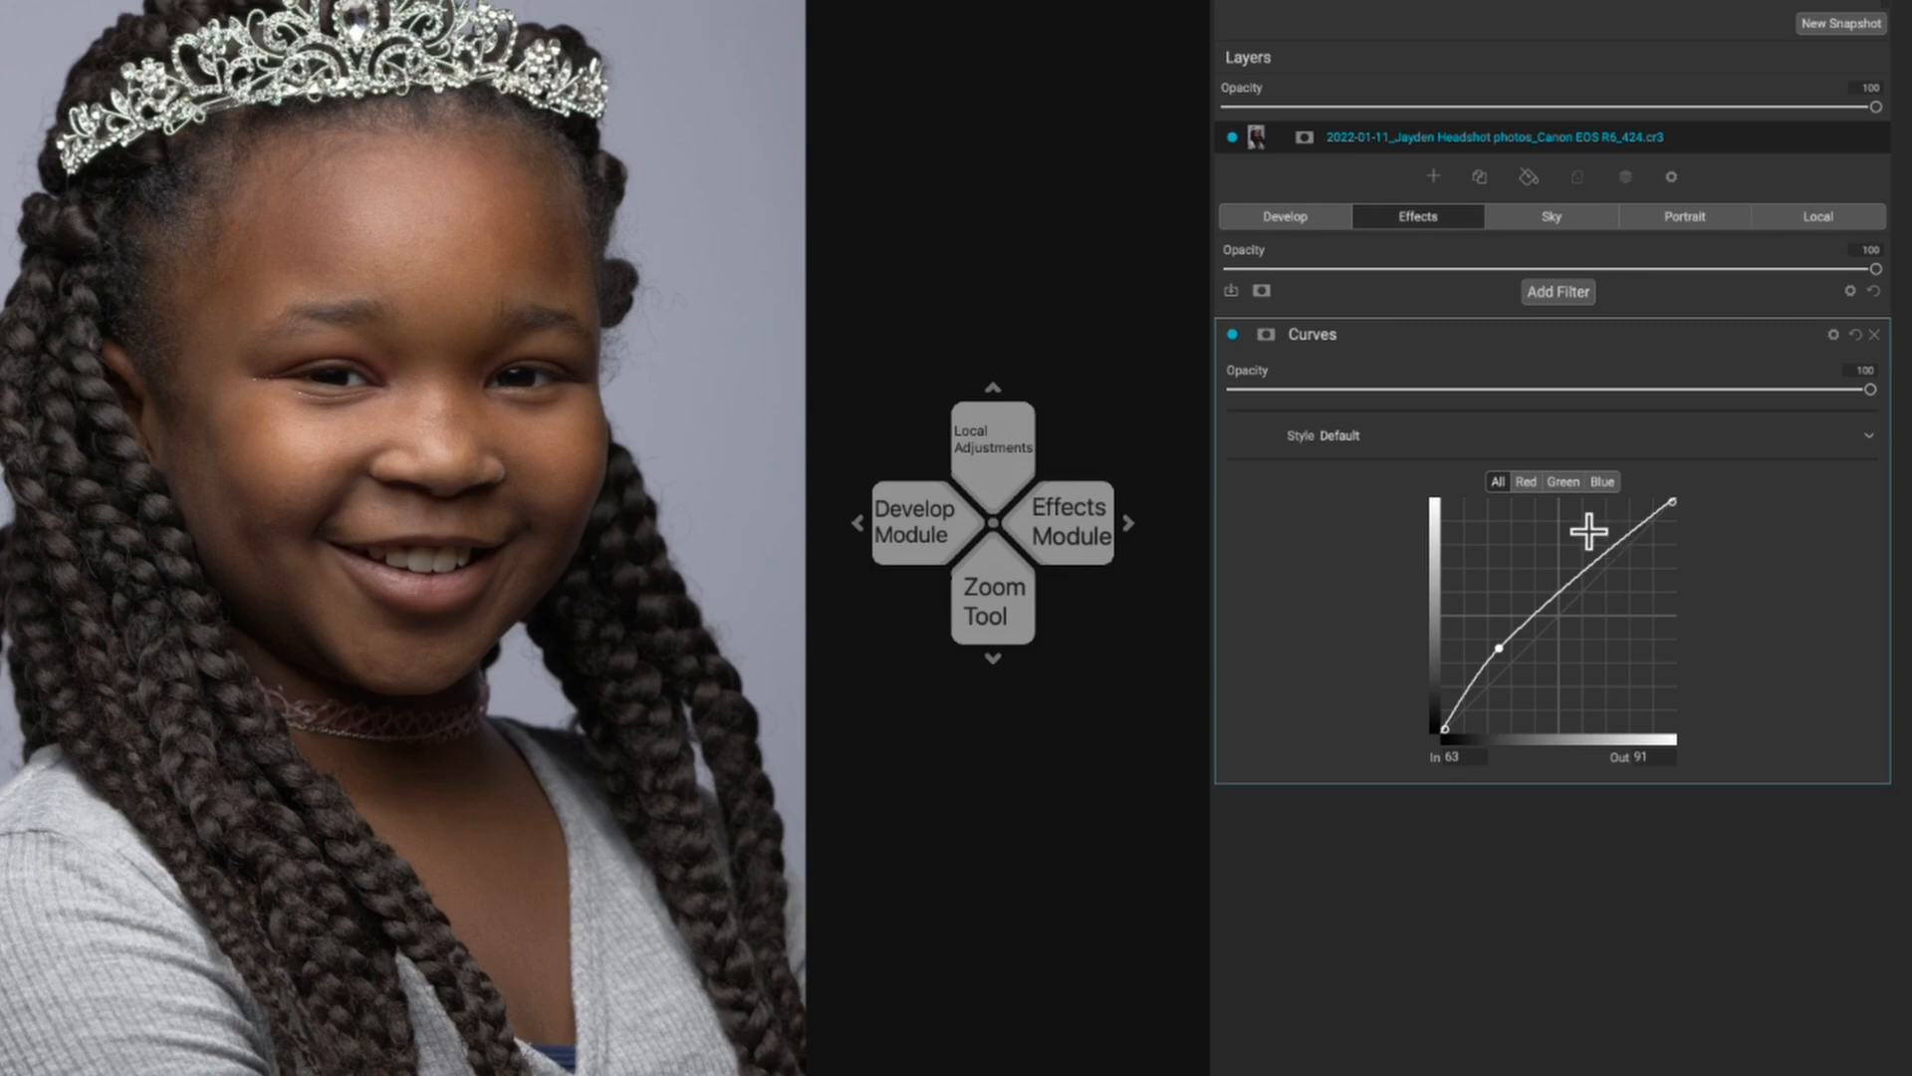
Invert the Curves mask so it affects nothing and size the brush for painting under the chin
click(1265, 334)
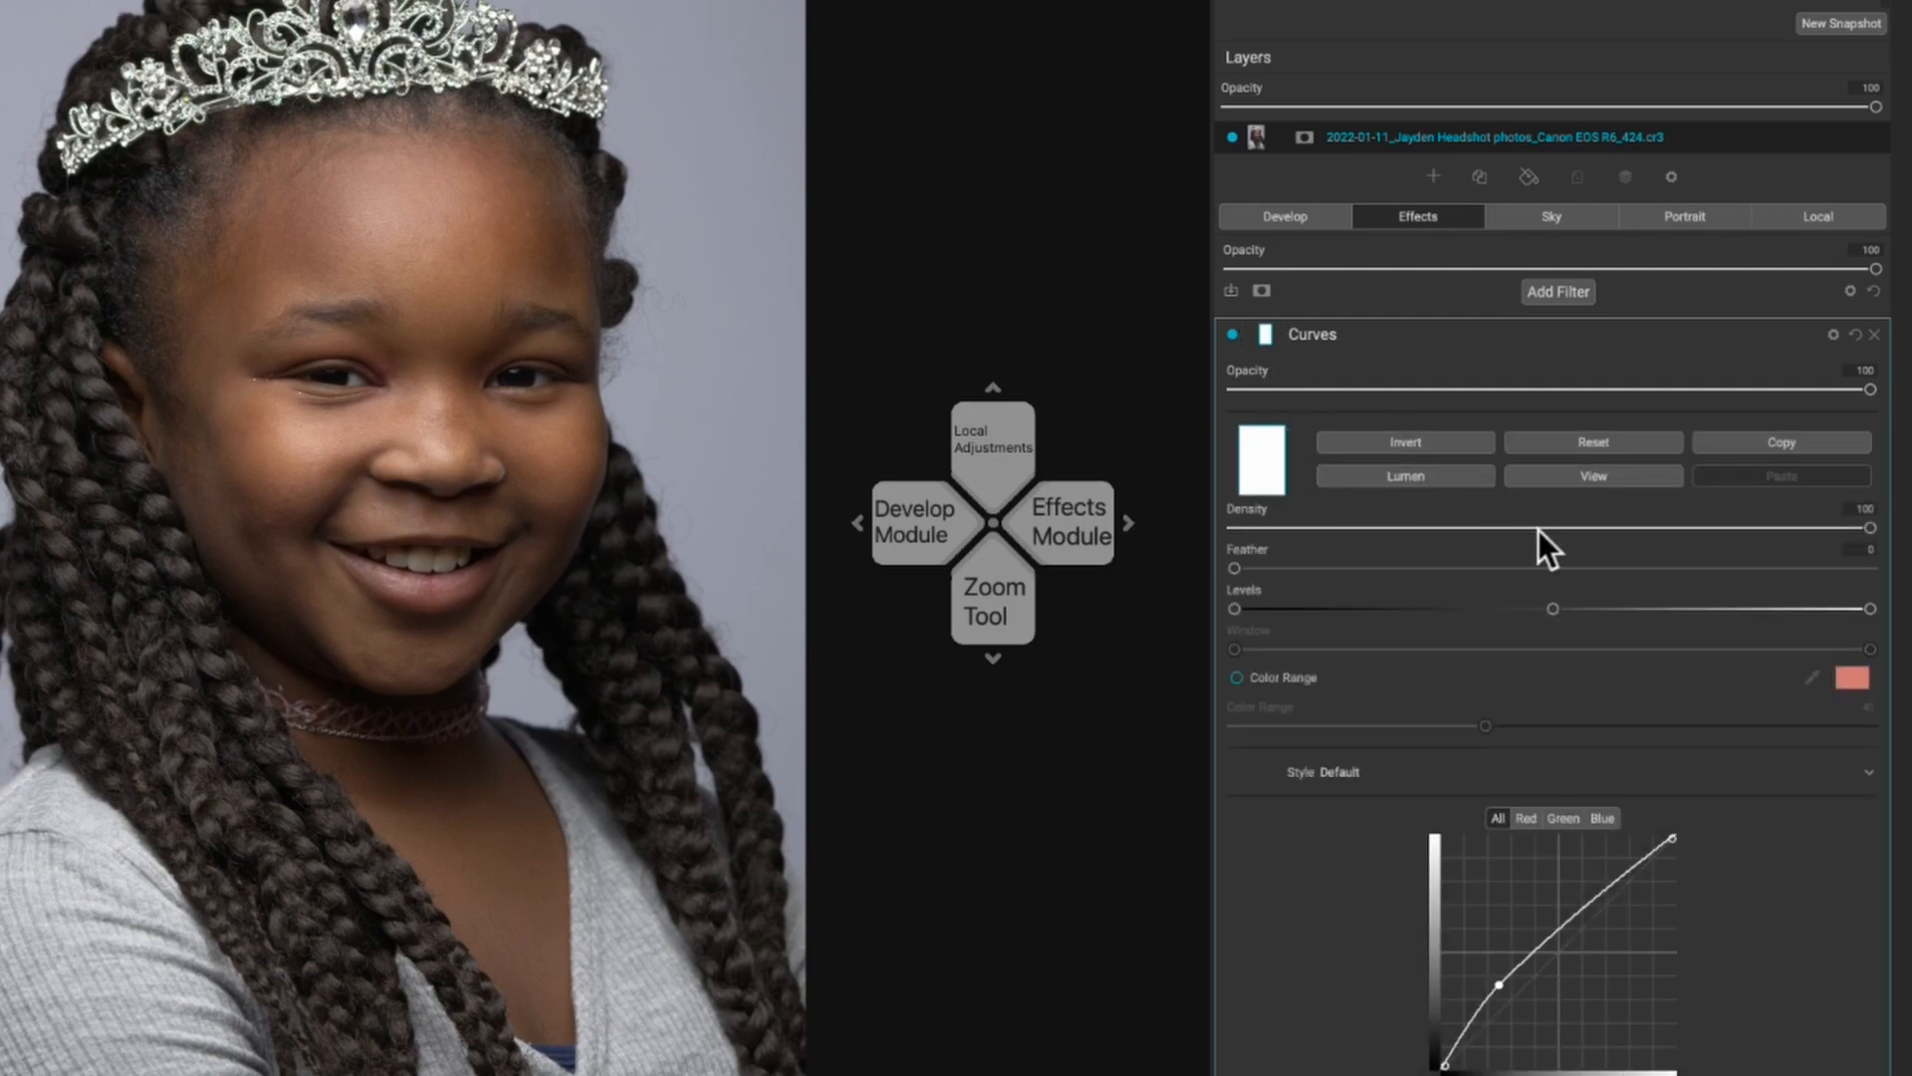
click(1426, 444)
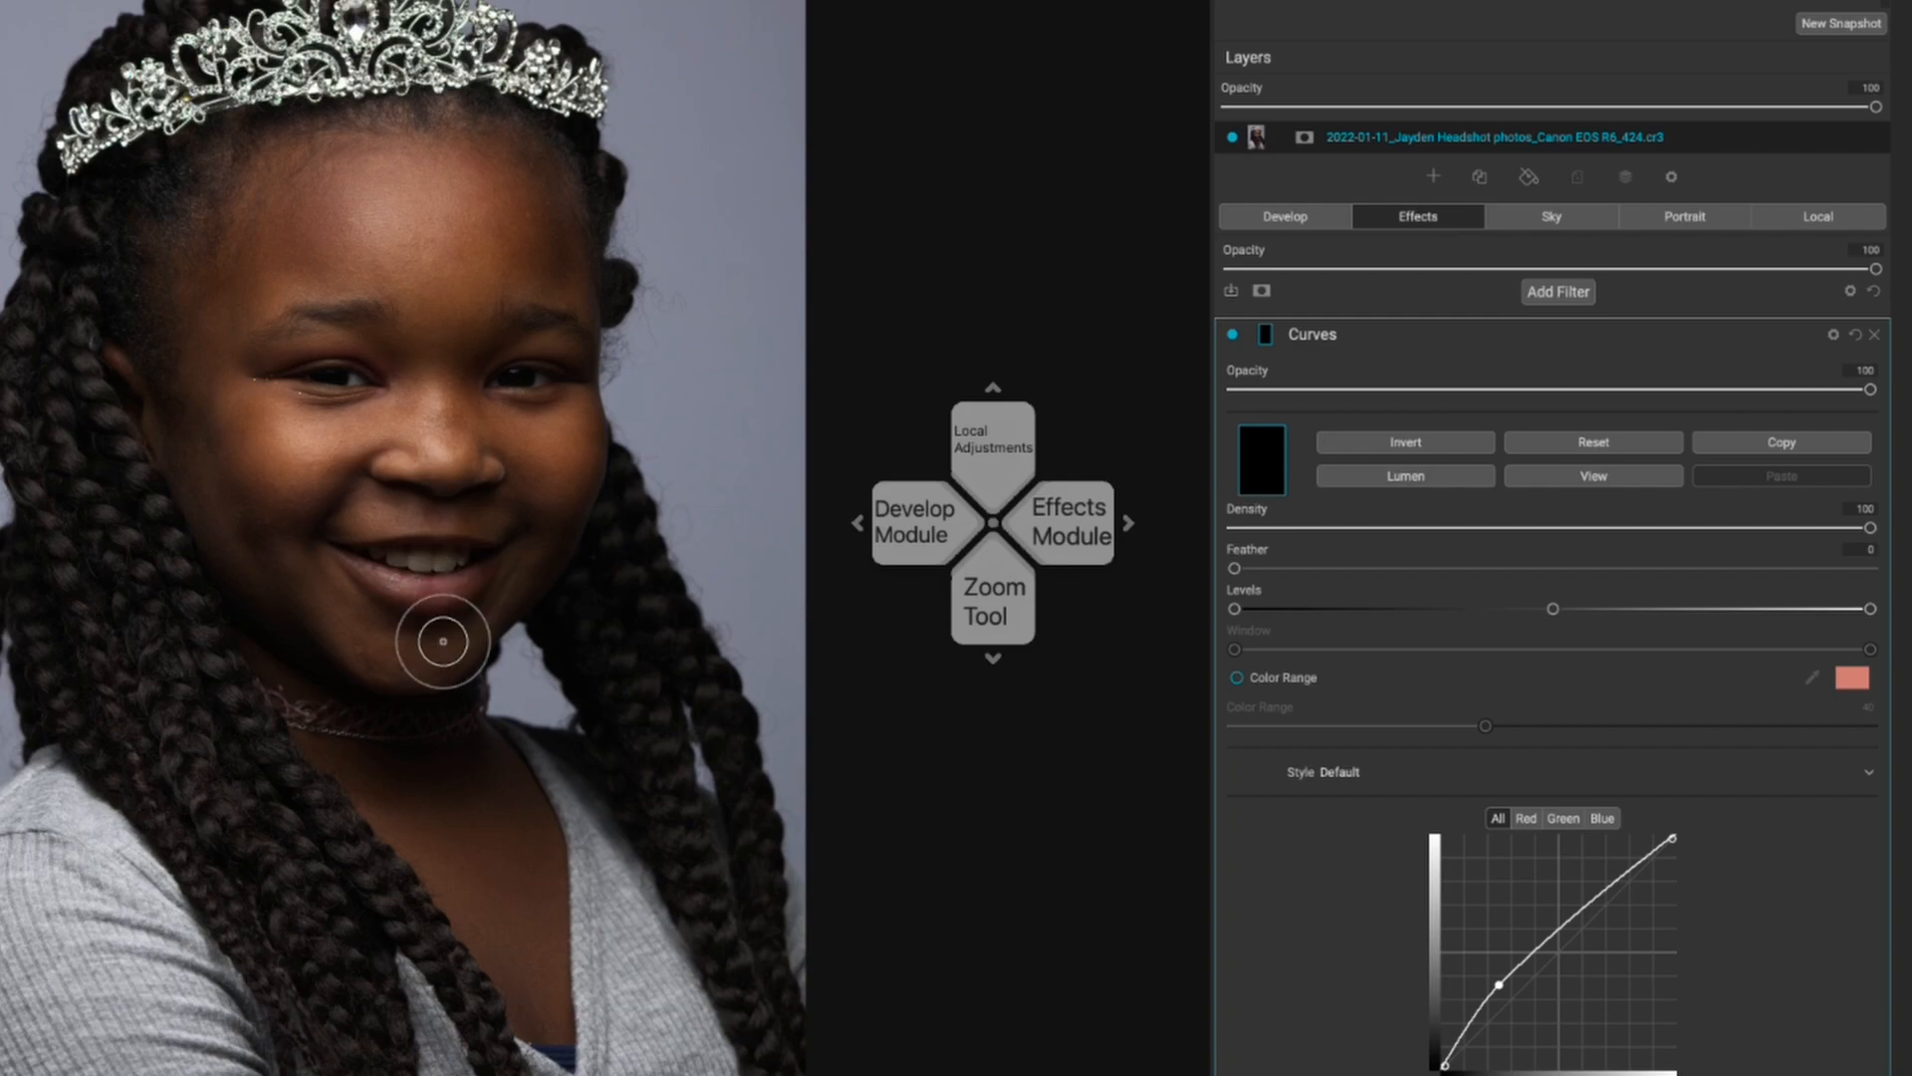
key(bracketright)
key(bracketright)
key(bracketleft)
key(bracketleft)
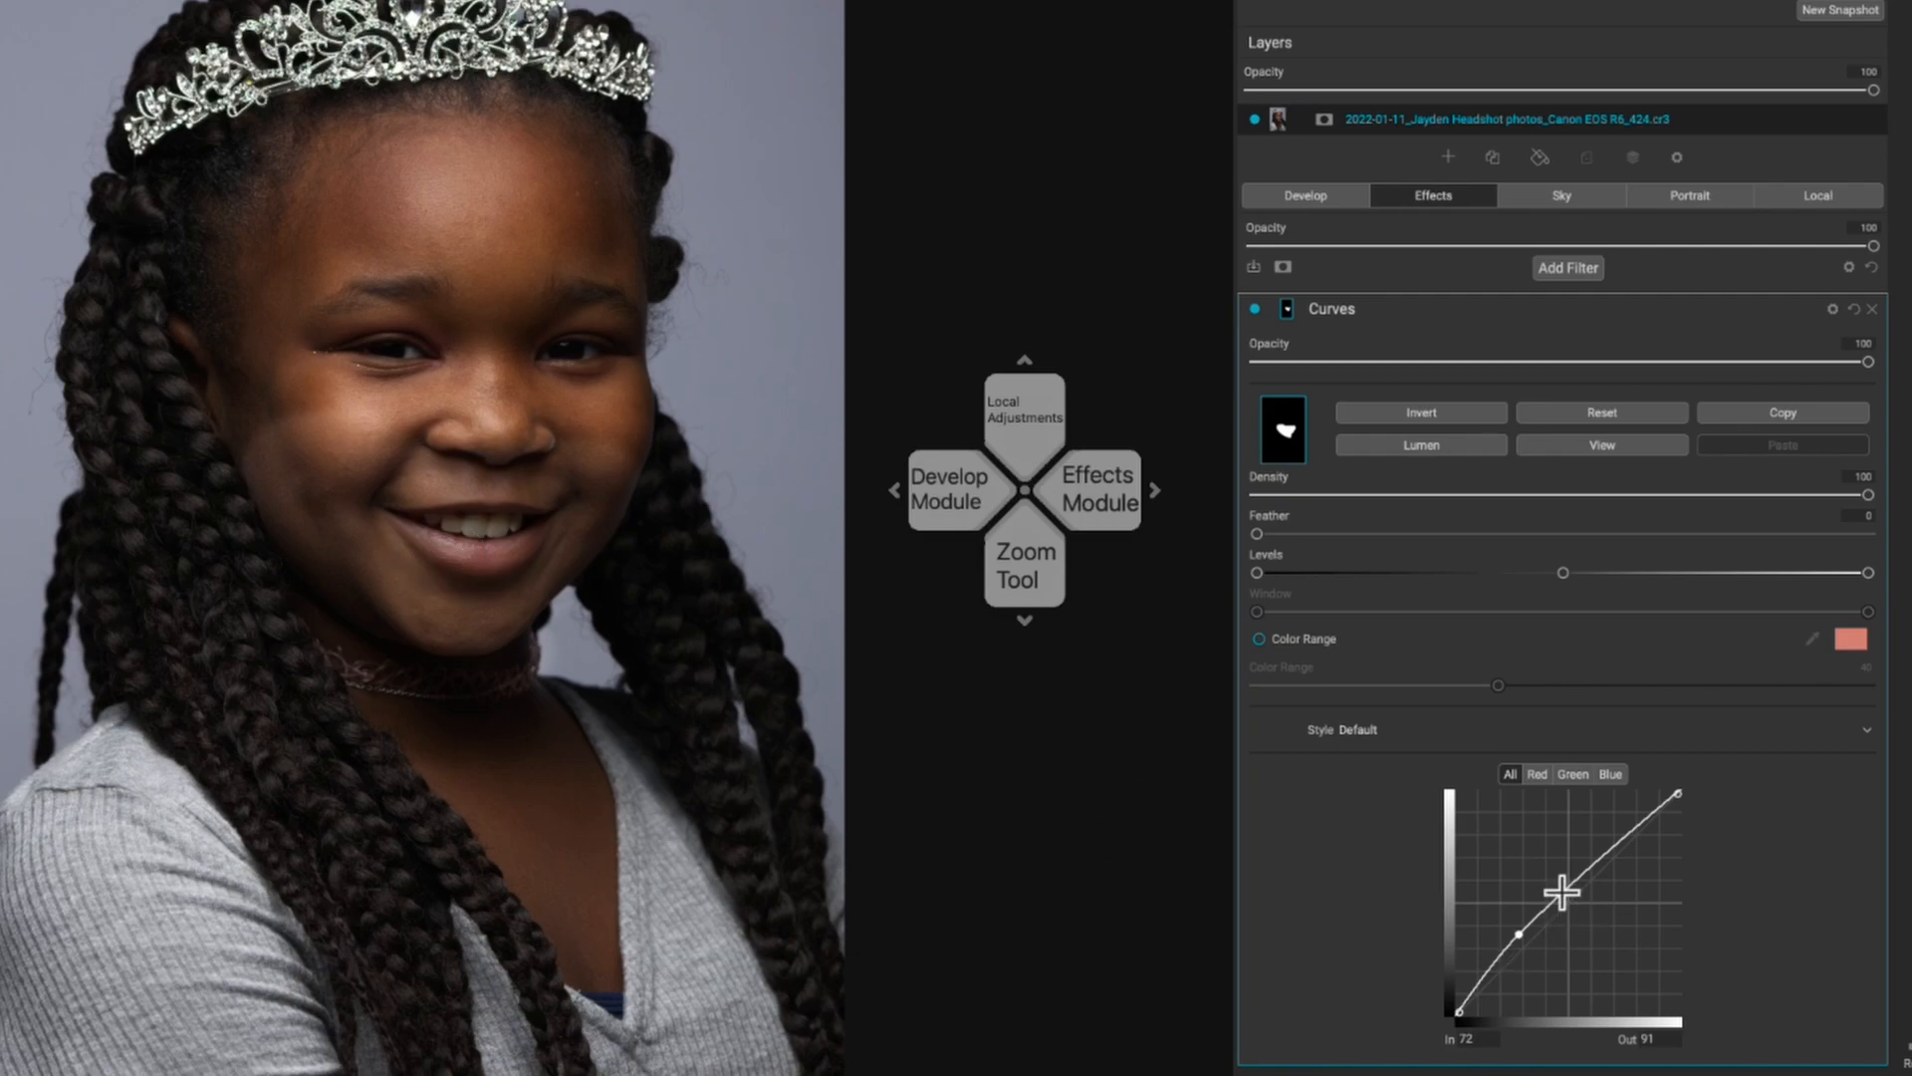
Raise the red curve, lower the blue curve, and paint the Curves mask onto the cheek
click(1538, 775)
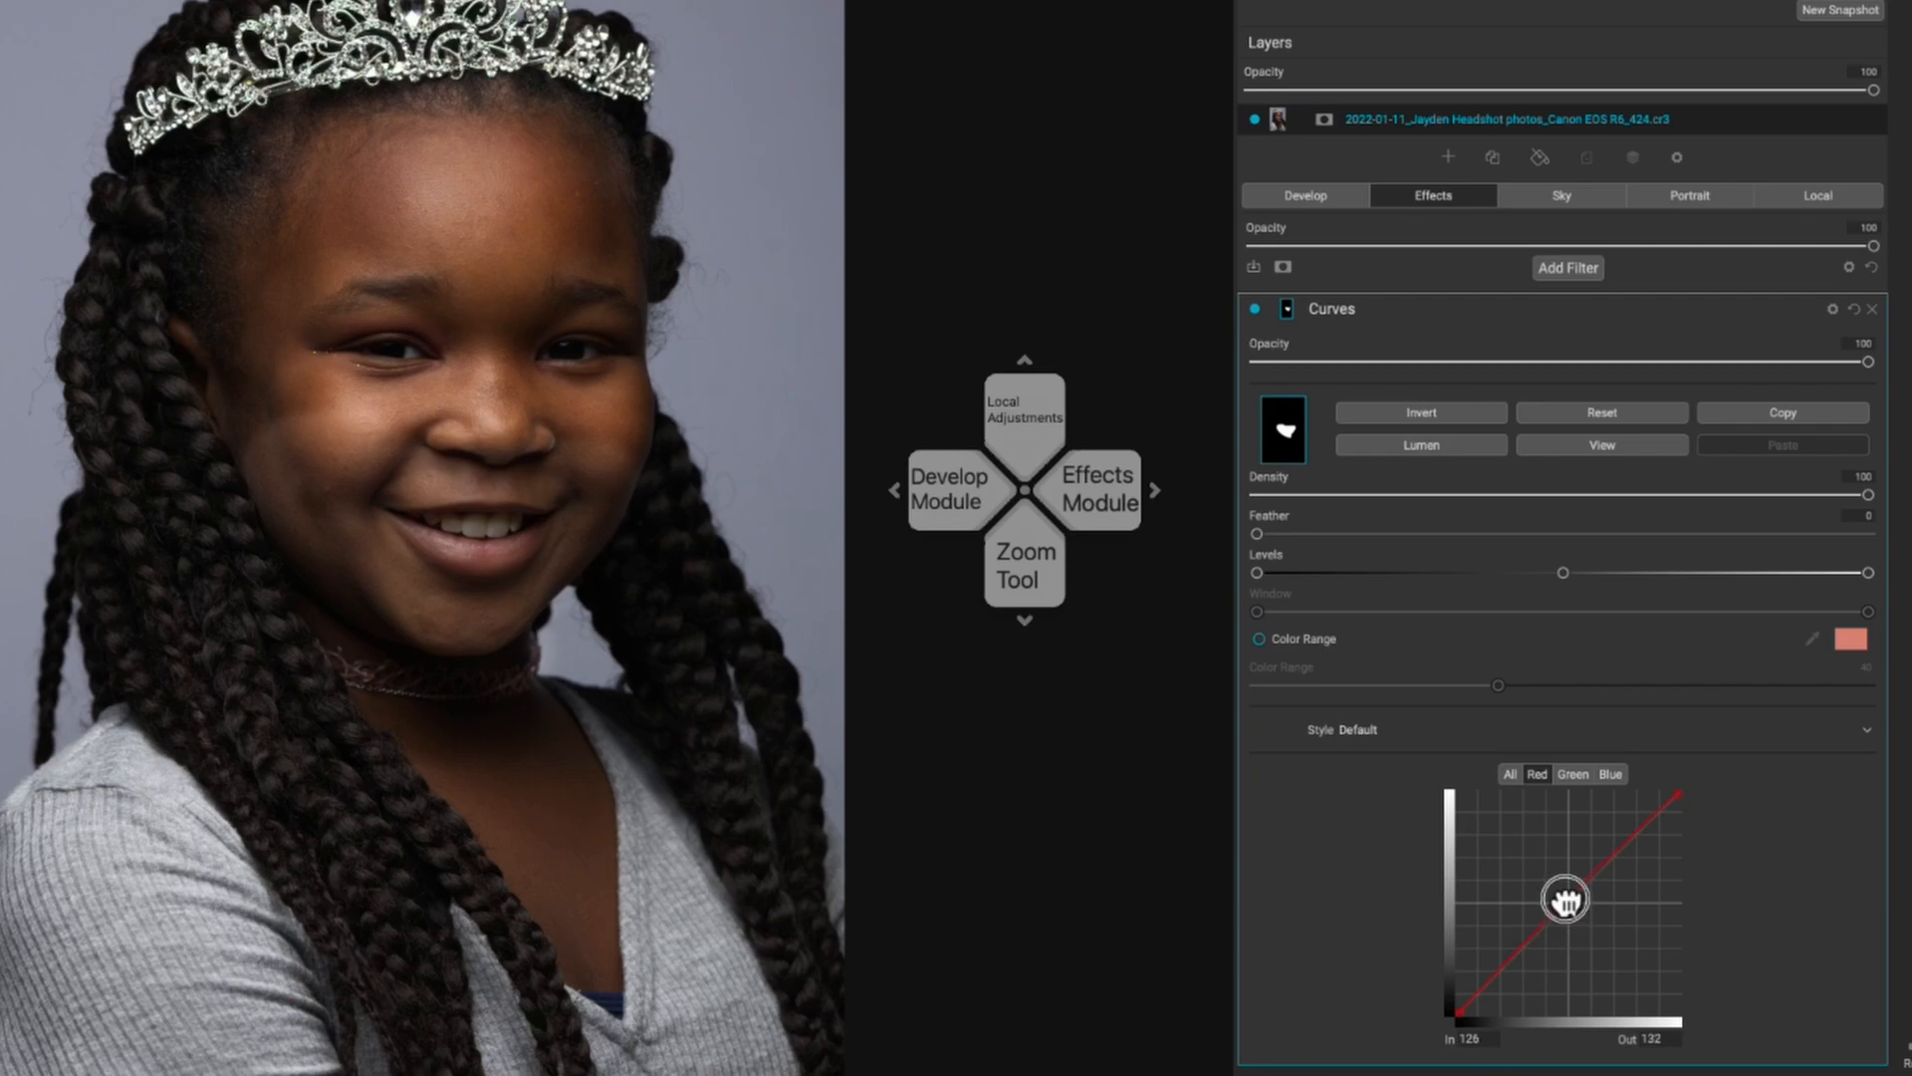
drag(1567, 903, 1564, 899)
click(1575, 775)
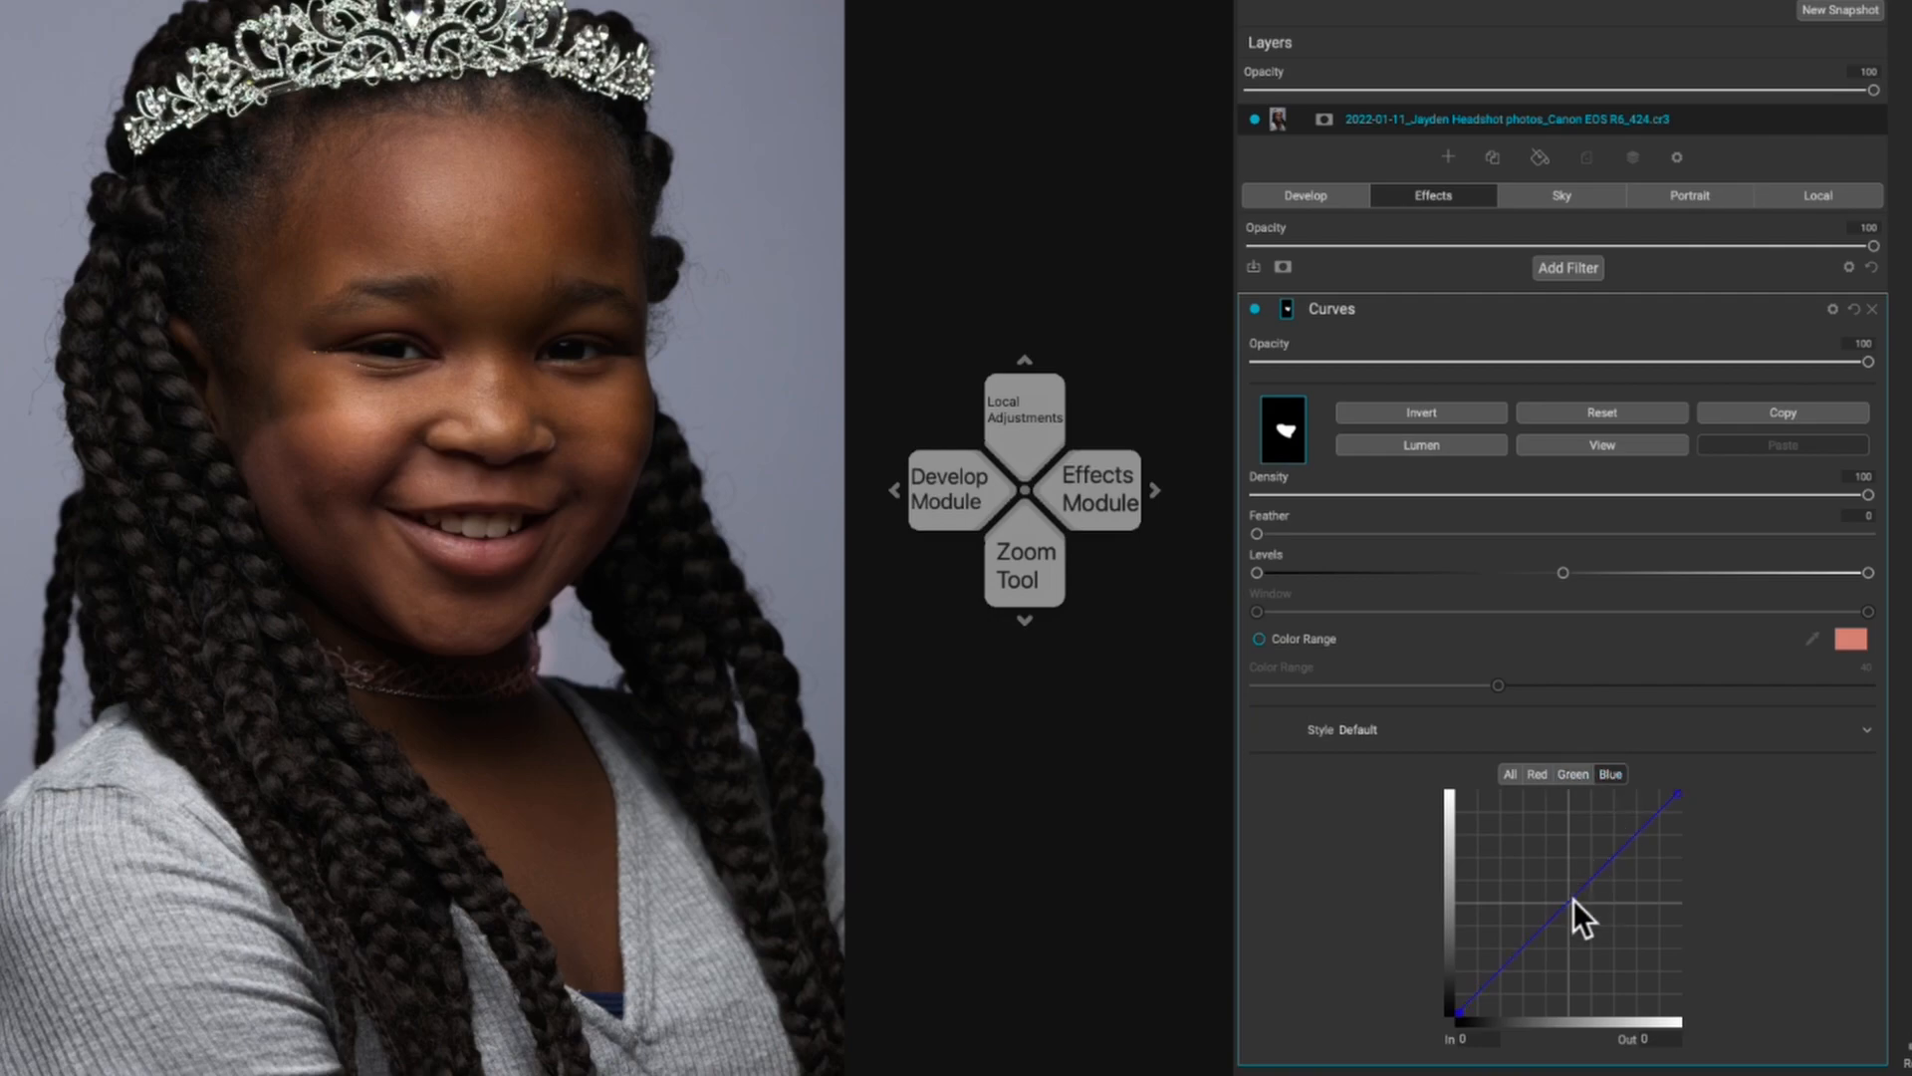
drag(1574, 900, 1576, 907)
drag(1577, 905, 1534, 946)
mouse_move(356, 467)
mouse_down()
mouse_move(276, 443)
mouse_move(583, 561)
mouse_move(294, 486)
mouse_move(539, 617)
mouse_up()
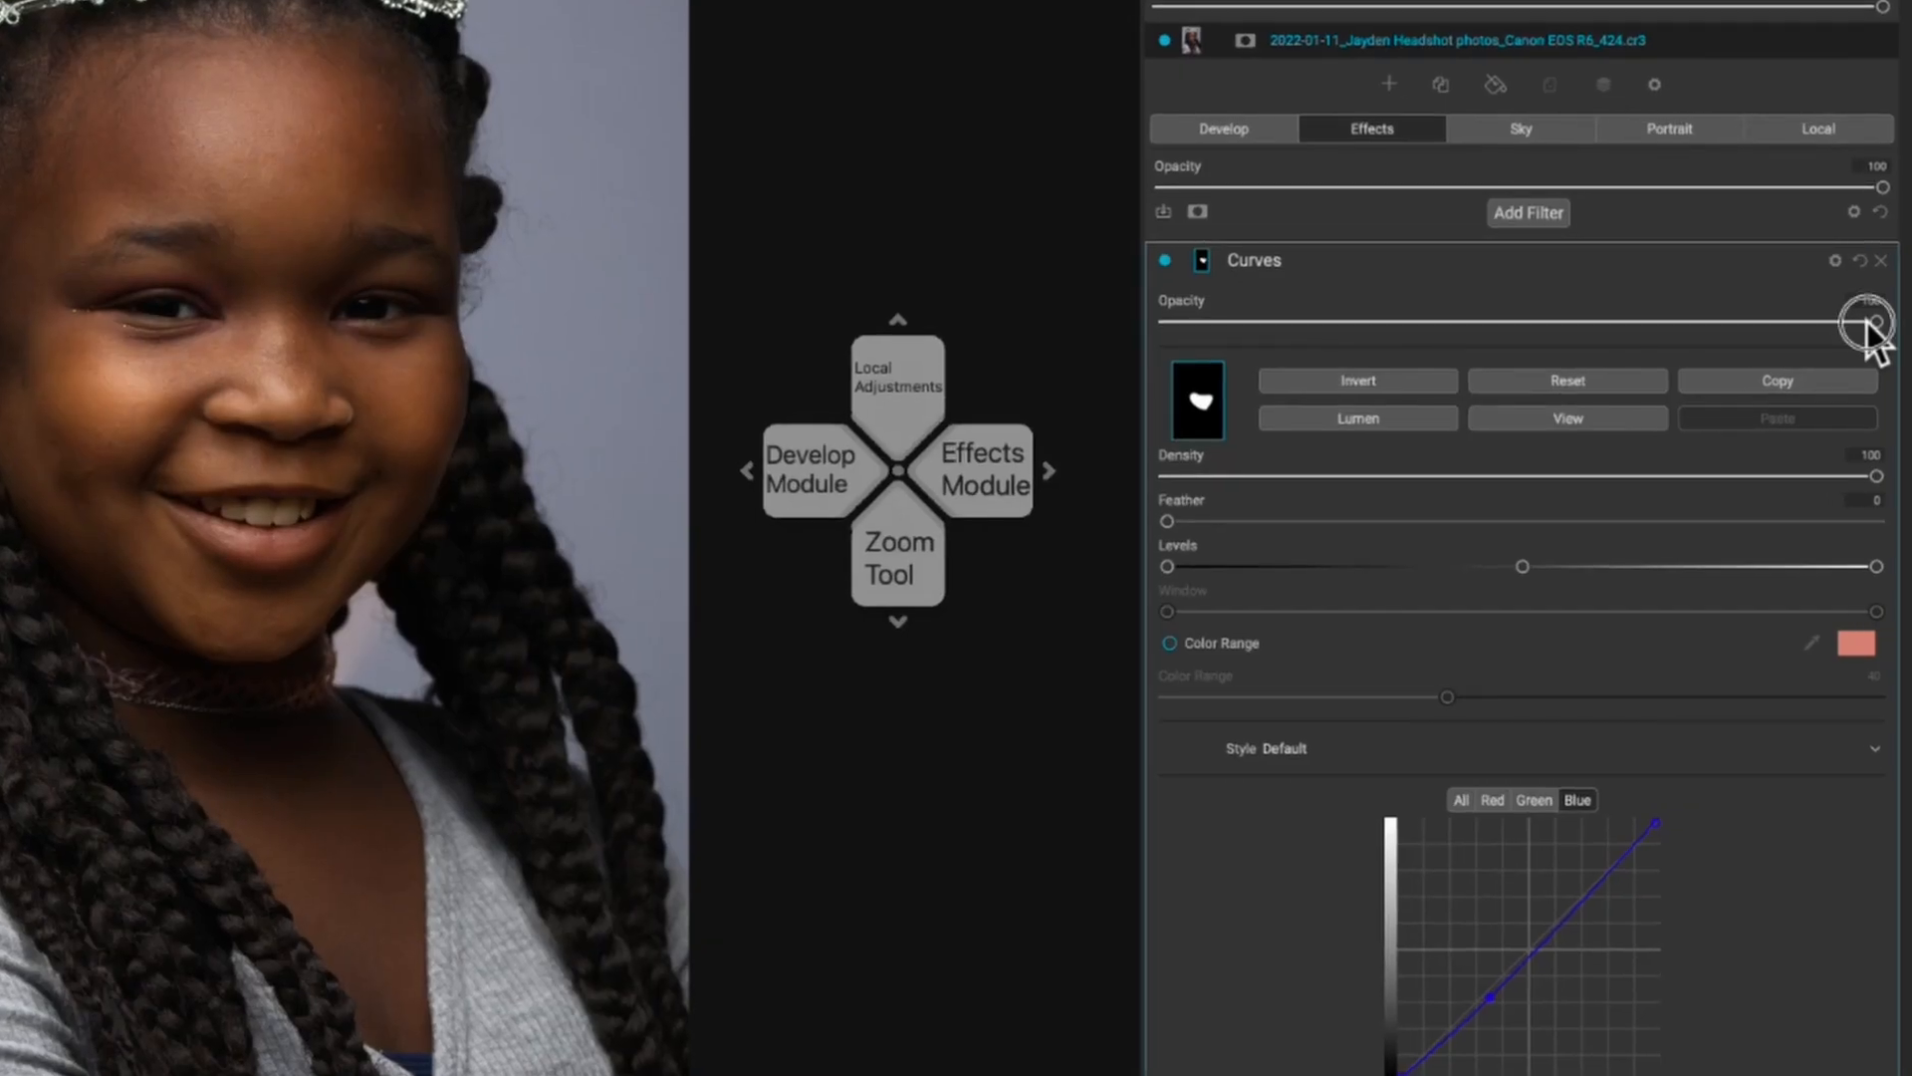
Lower the Curves filter opacity to about 77, collapse it and switch it off
drag(1876, 322, 1714, 335)
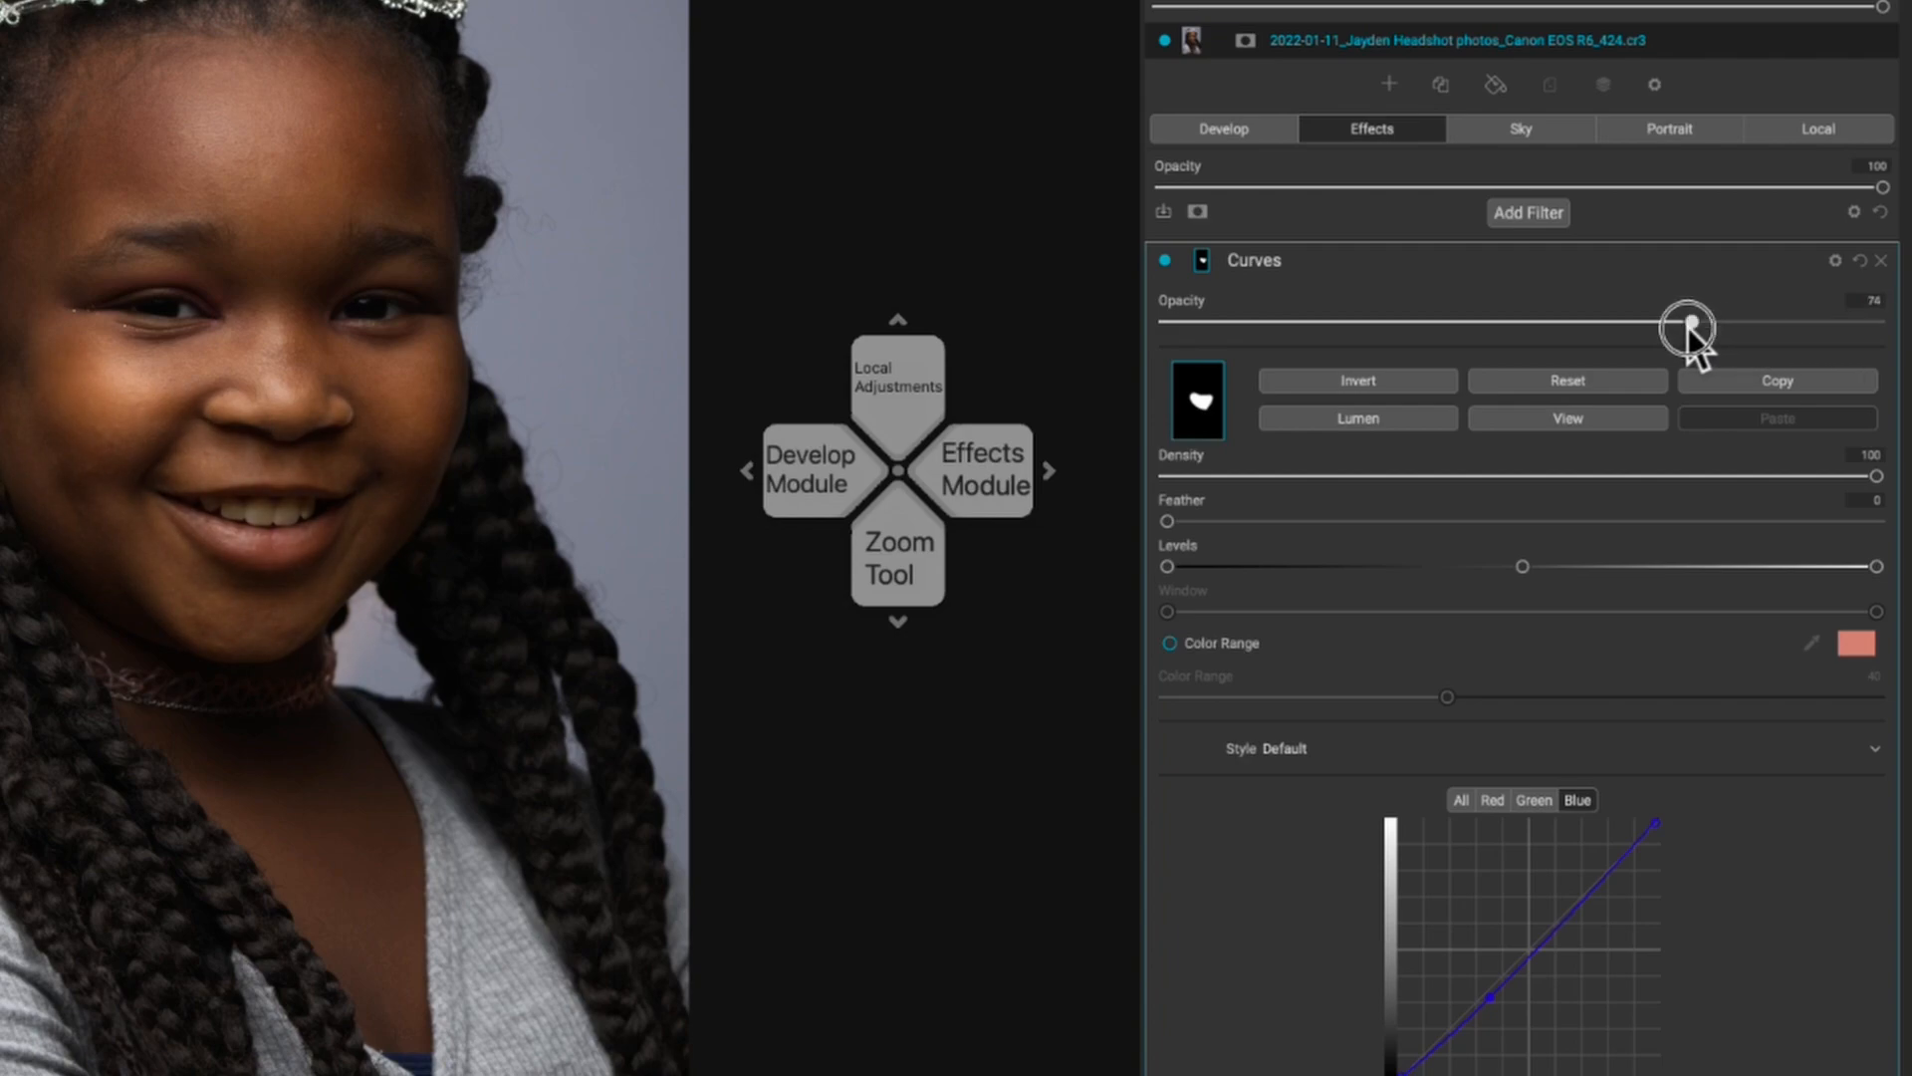
drag(1714, 336, 1714, 330)
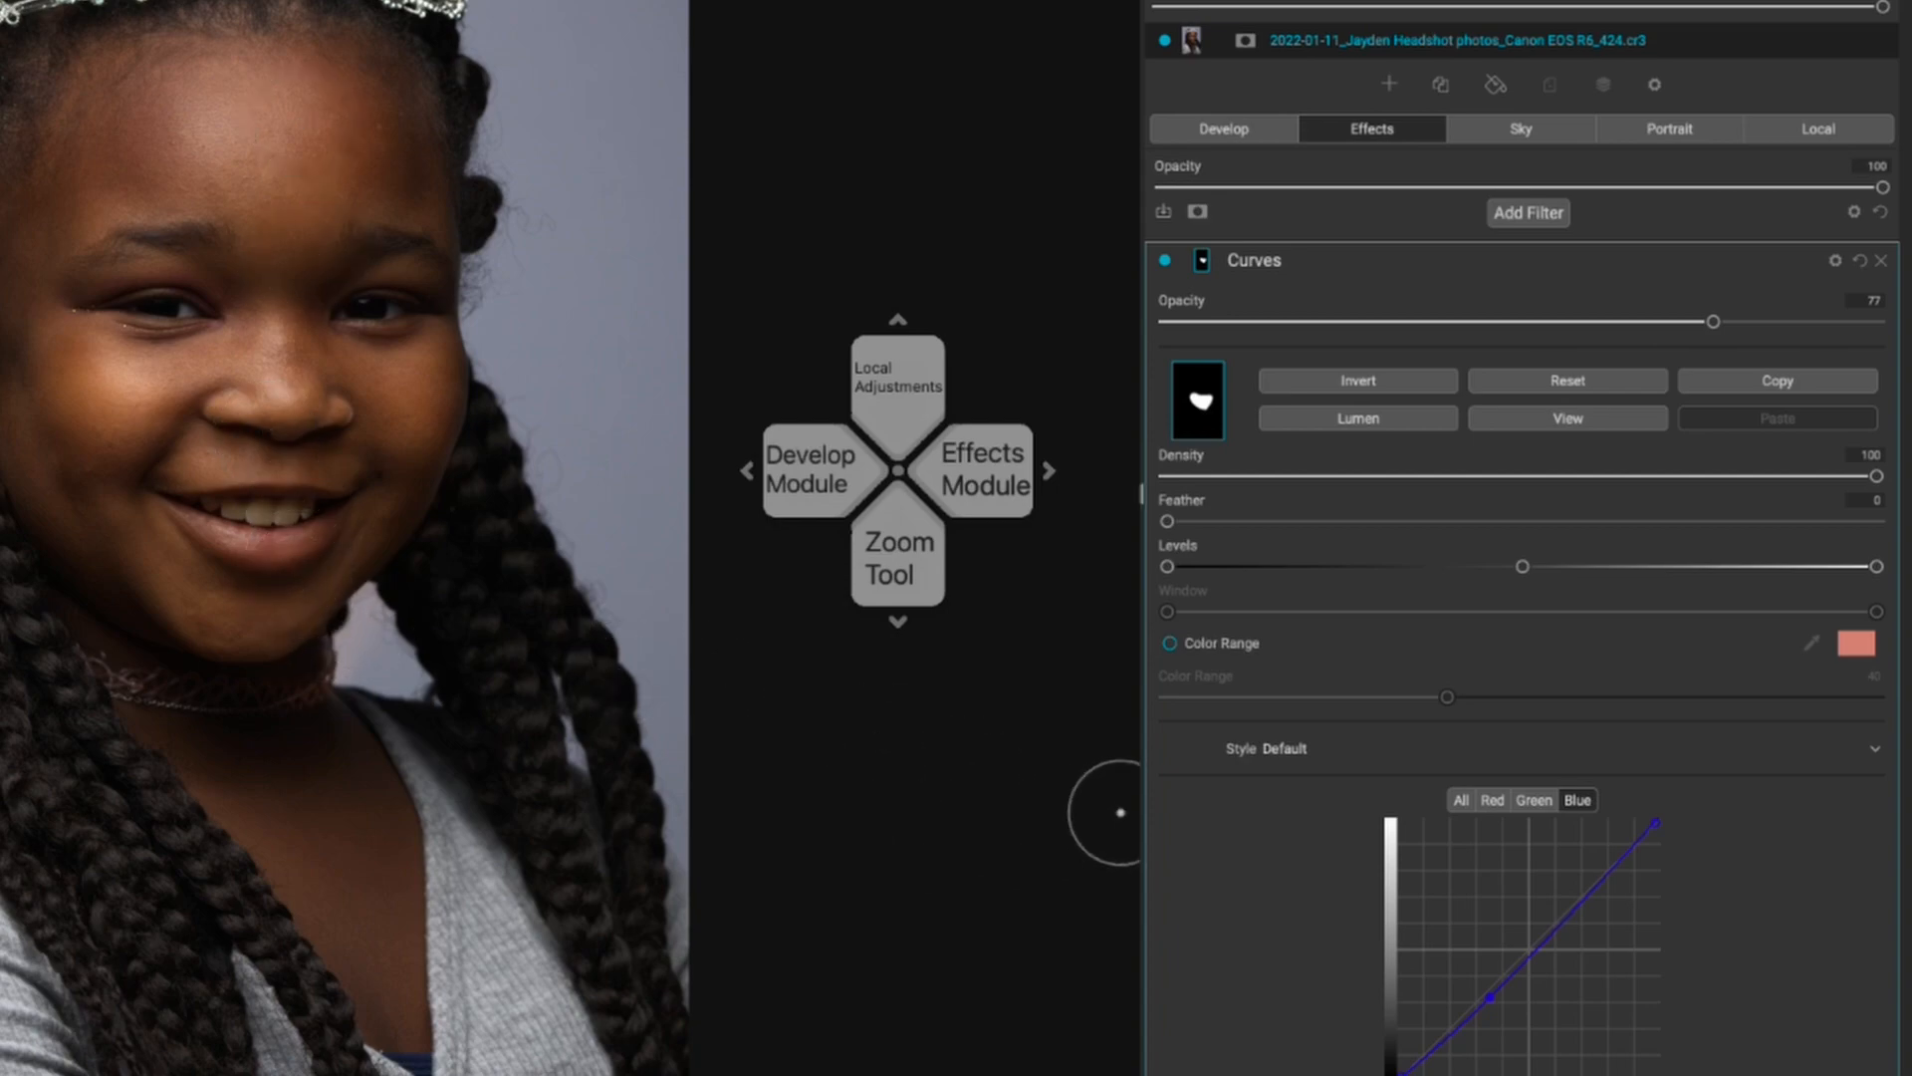
click(1329, 257)
click(1166, 258)
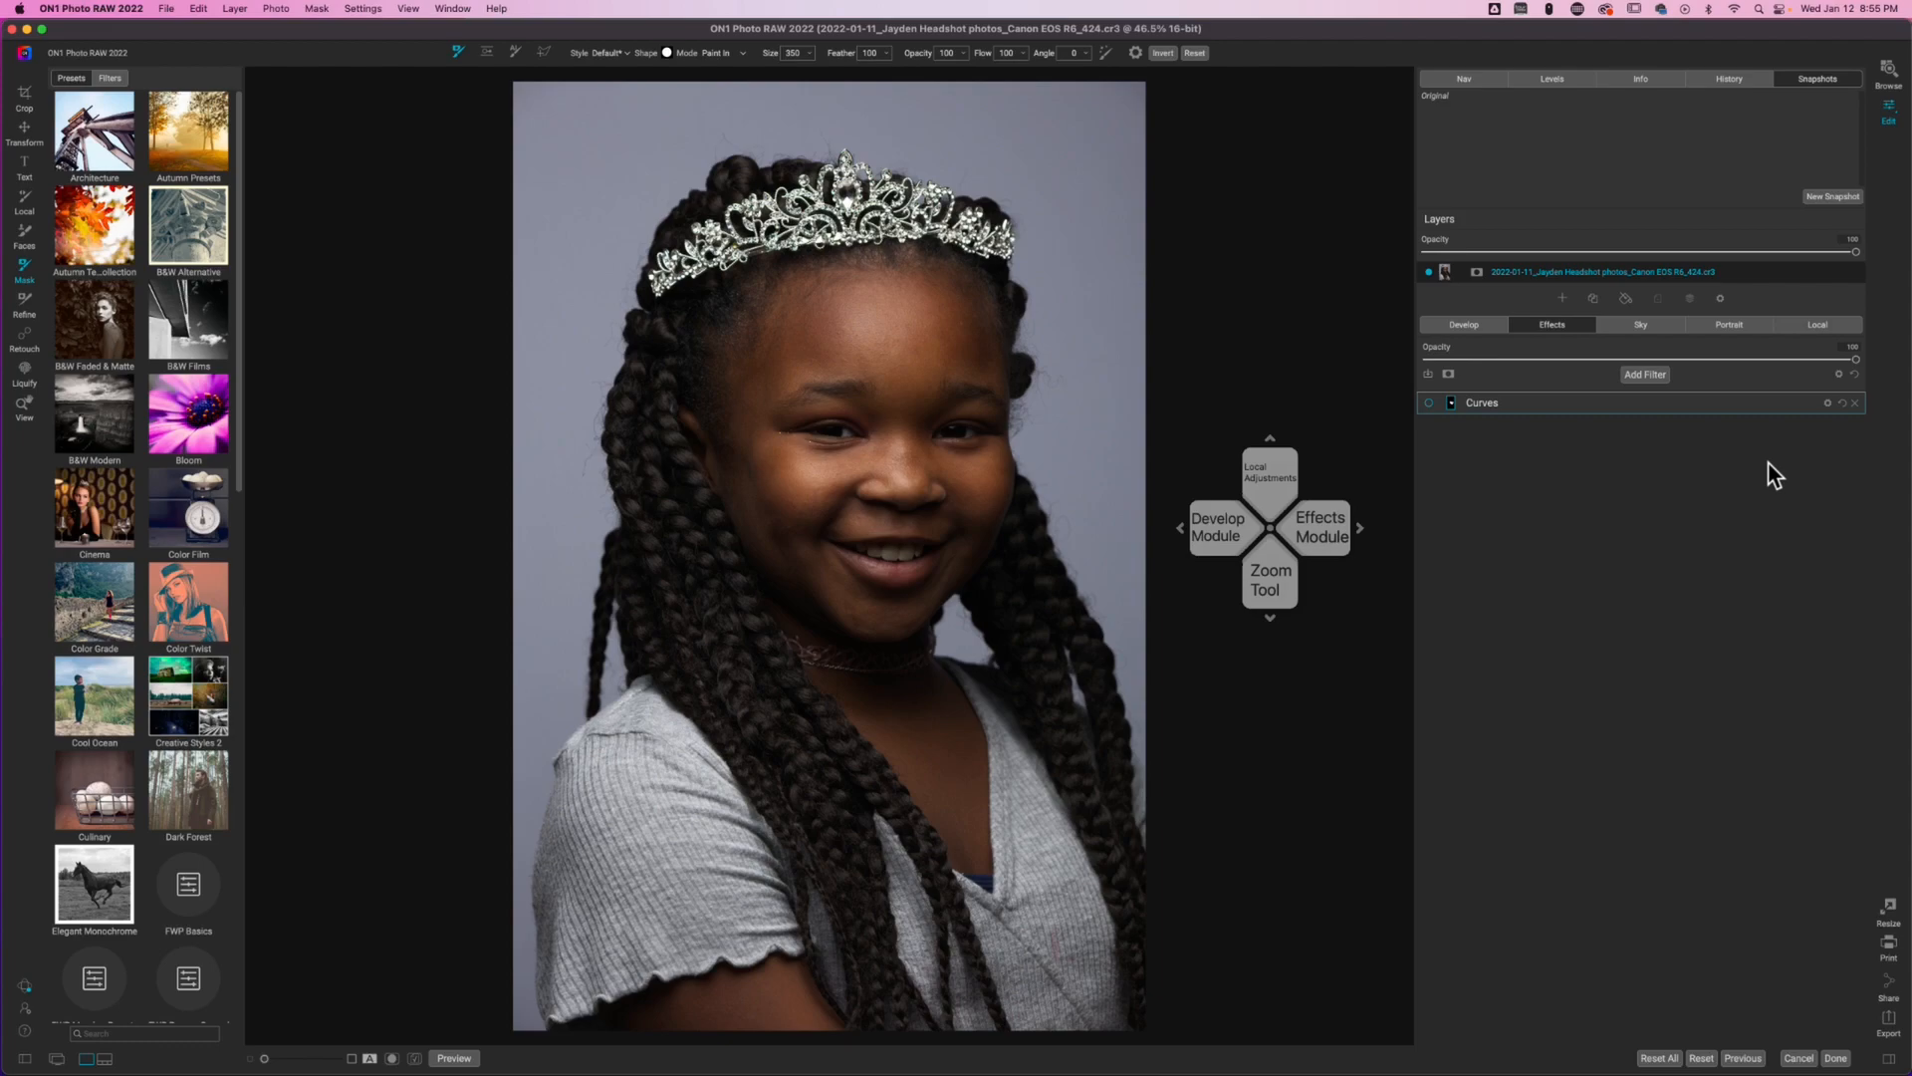
Start a local adjustment with exposure reset to 0 and Shadows at 12, then view its mask
key(k)
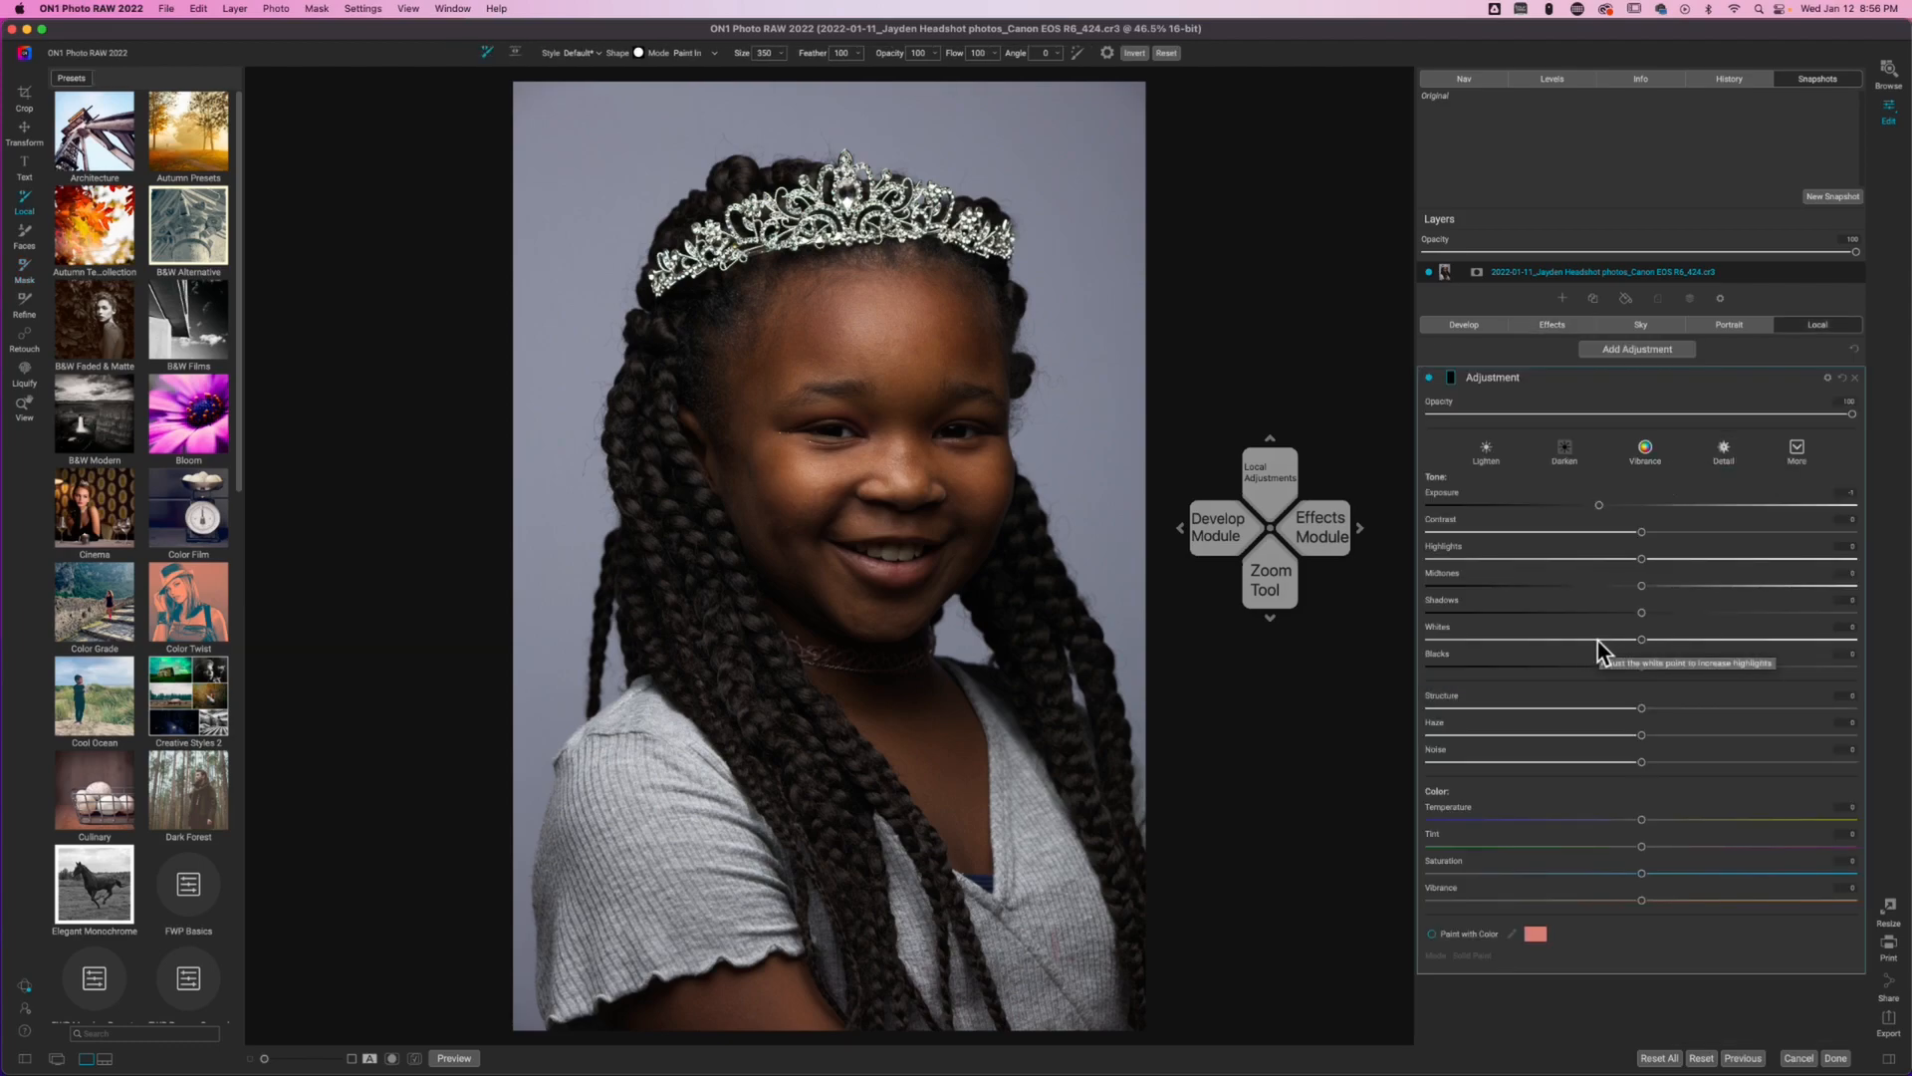
double_click(1451, 500)
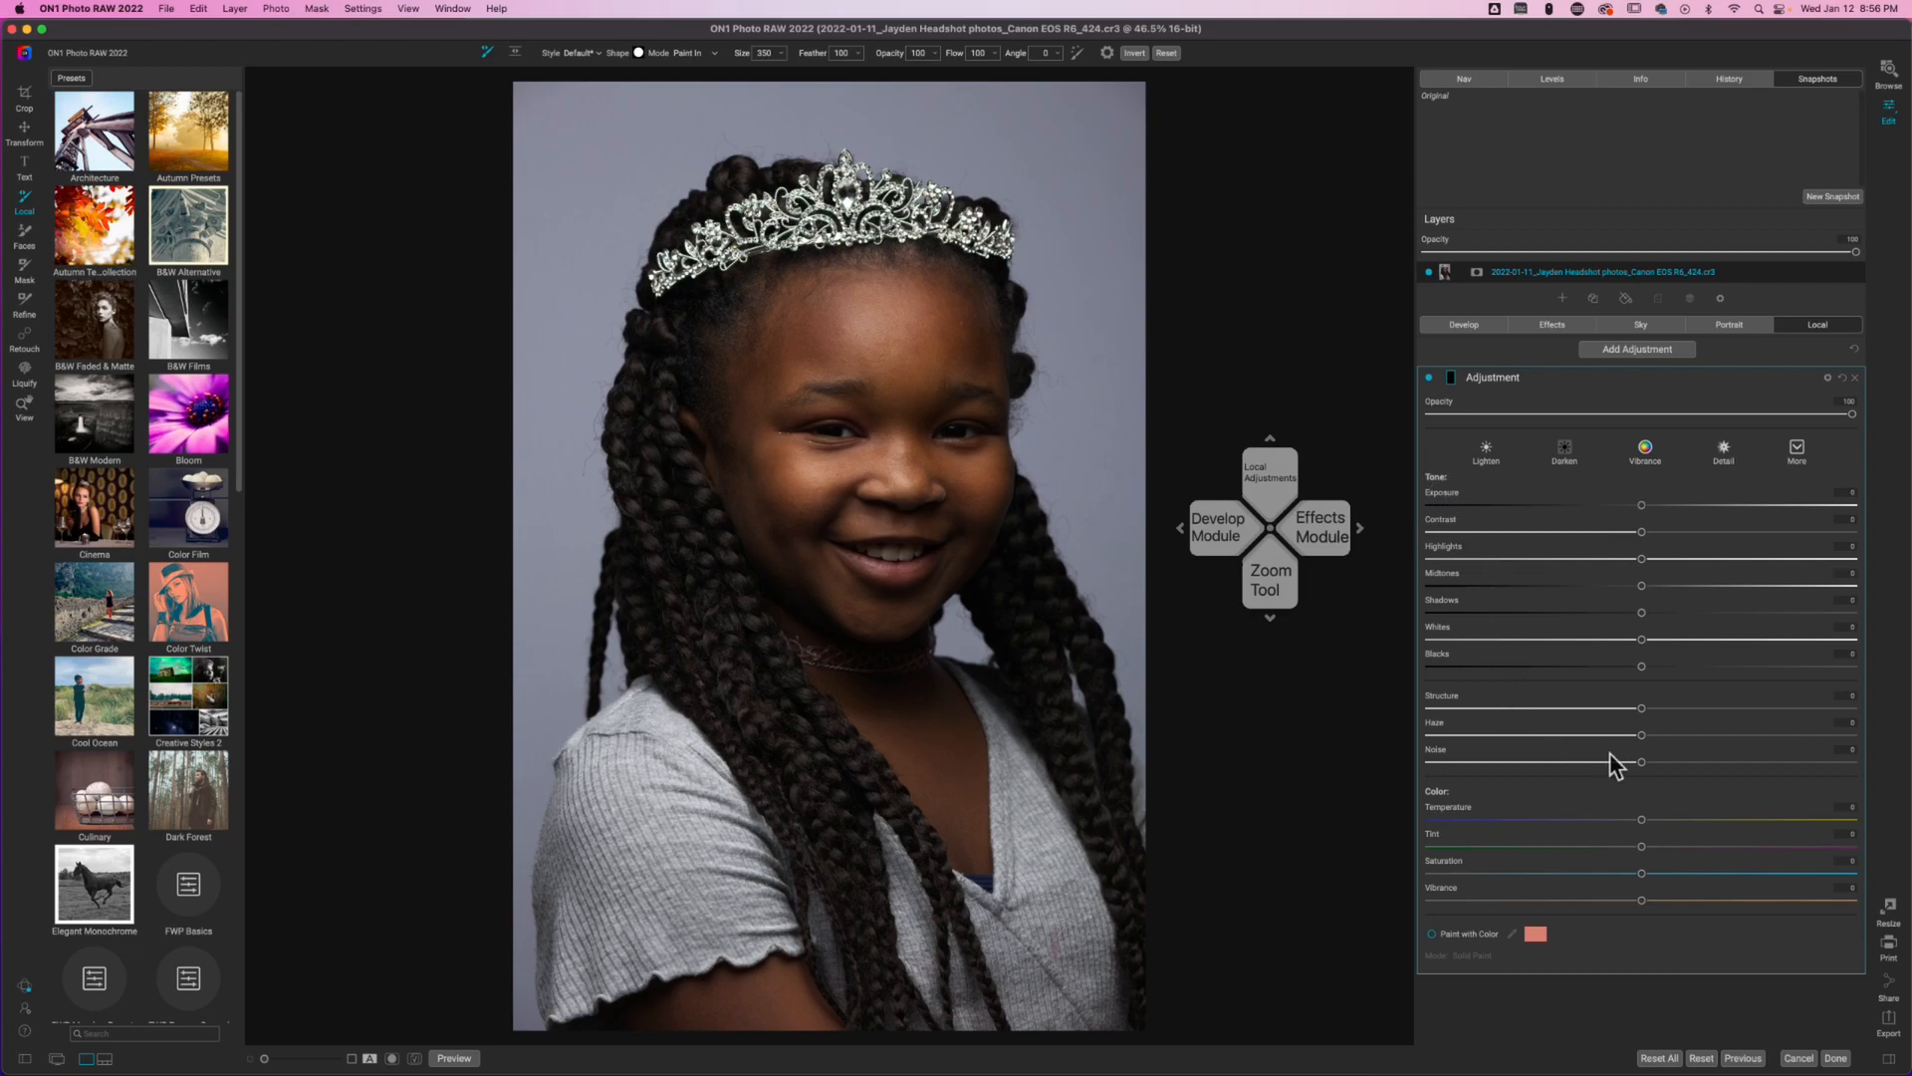
drag(1642, 613, 1658, 617)
click(1452, 379)
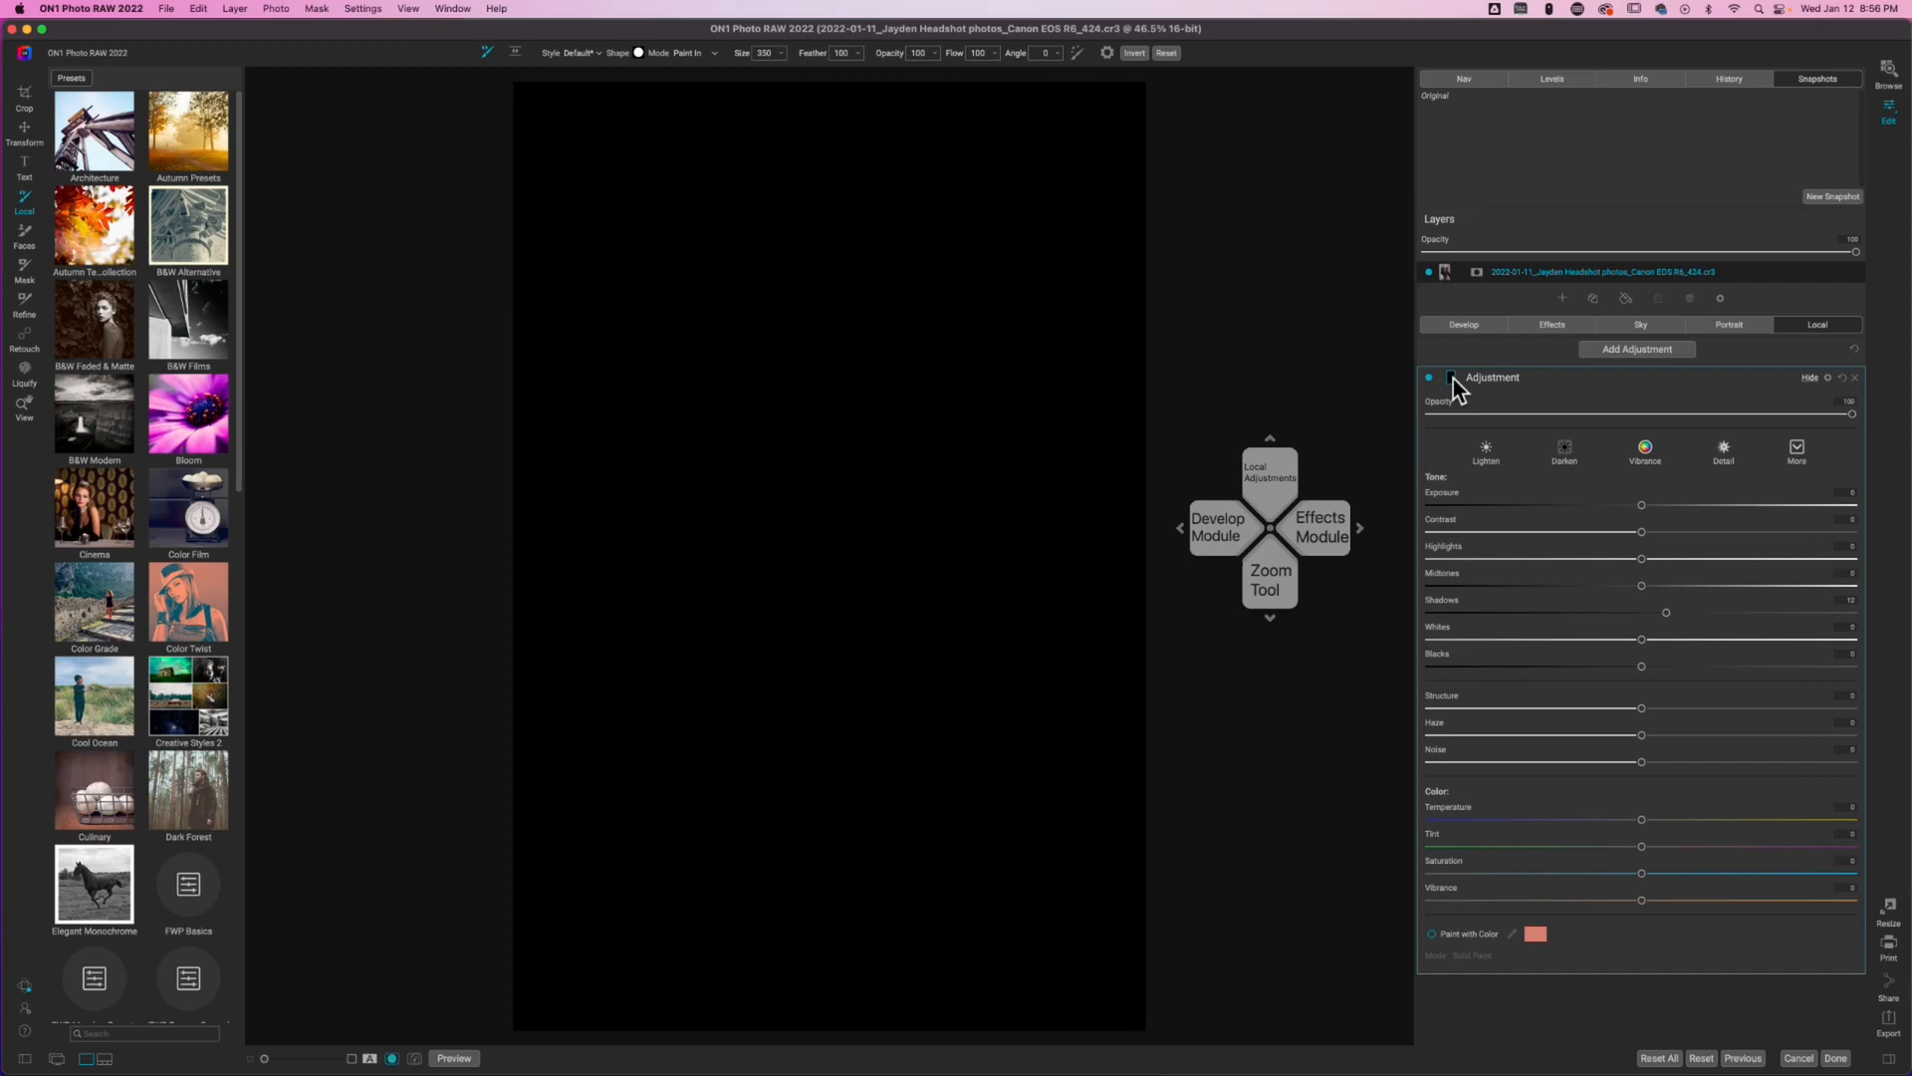
Return to the photo, set brush size and feather, and undo the trial stroke on the cheek
click(1455, 377)
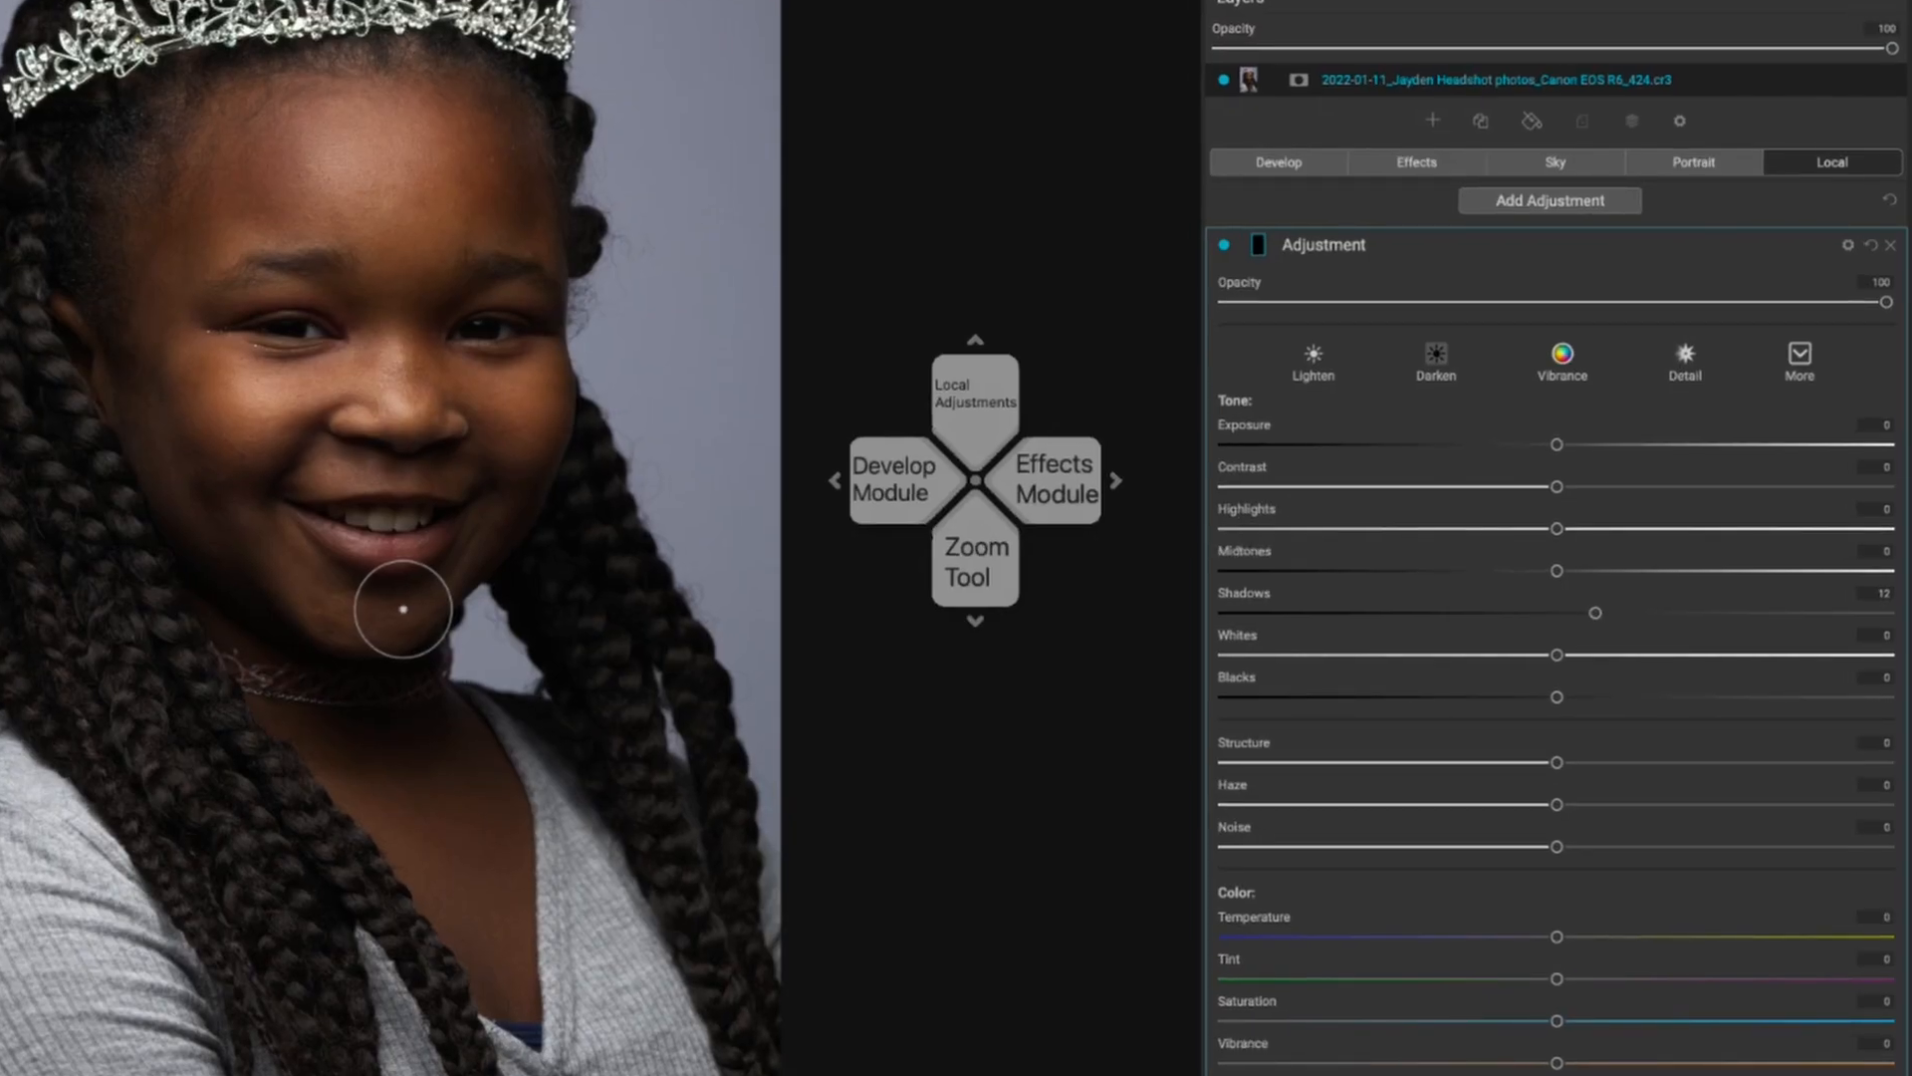
key(bracketright)
key(bracketleft)
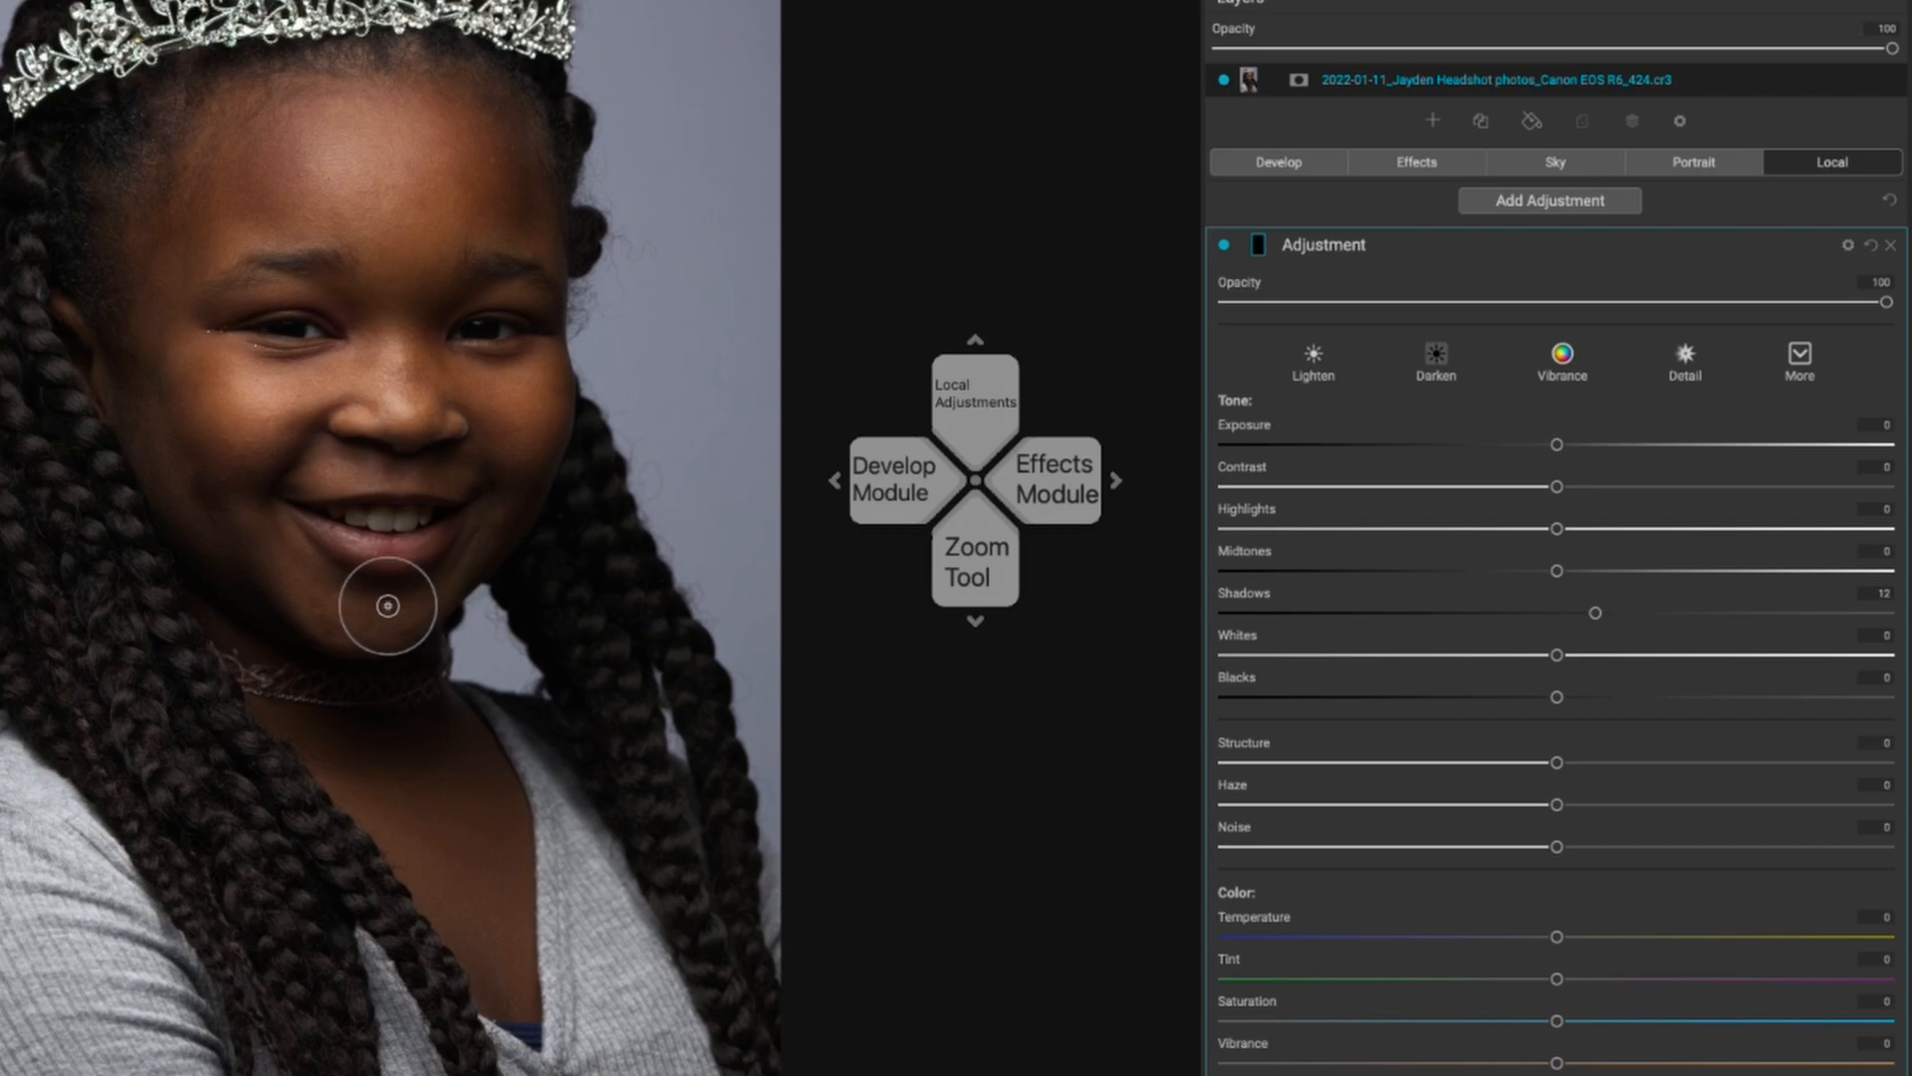
key(shift+bracketright)
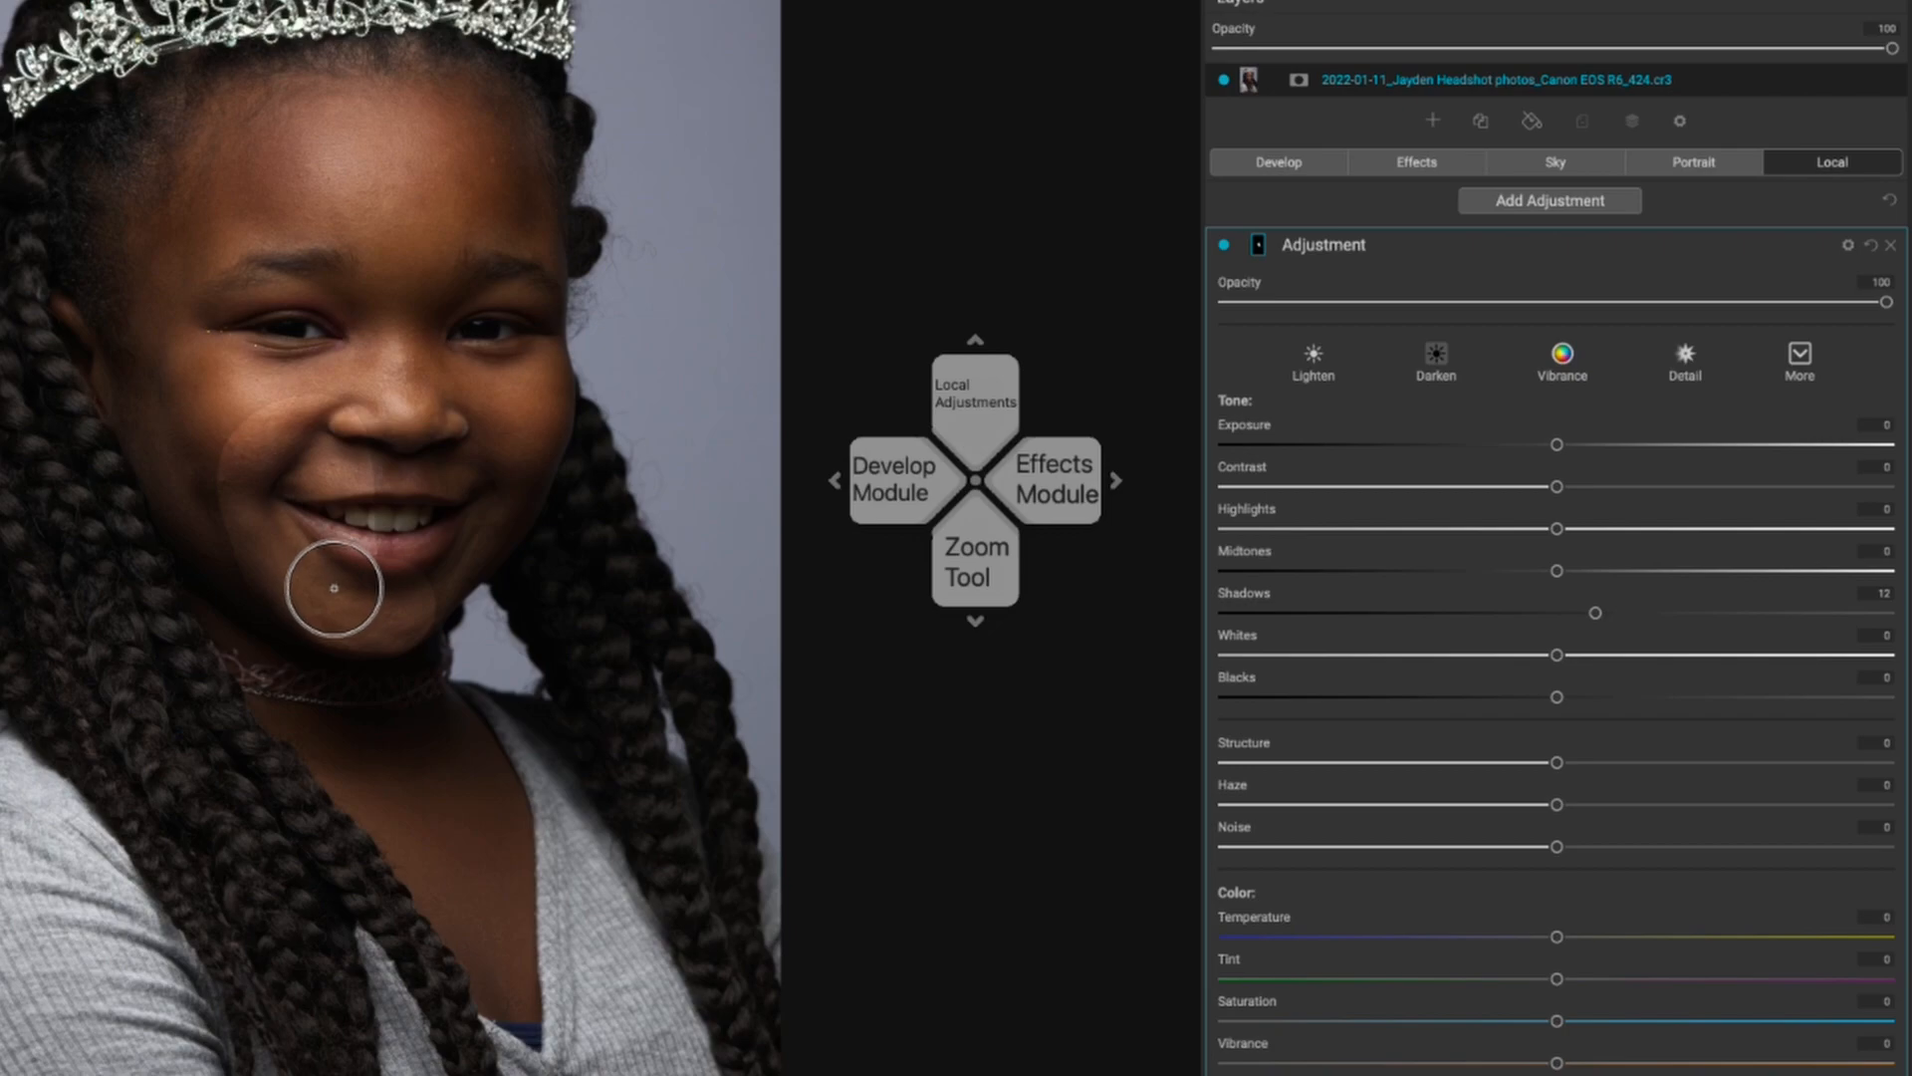
key(ctrl+z)
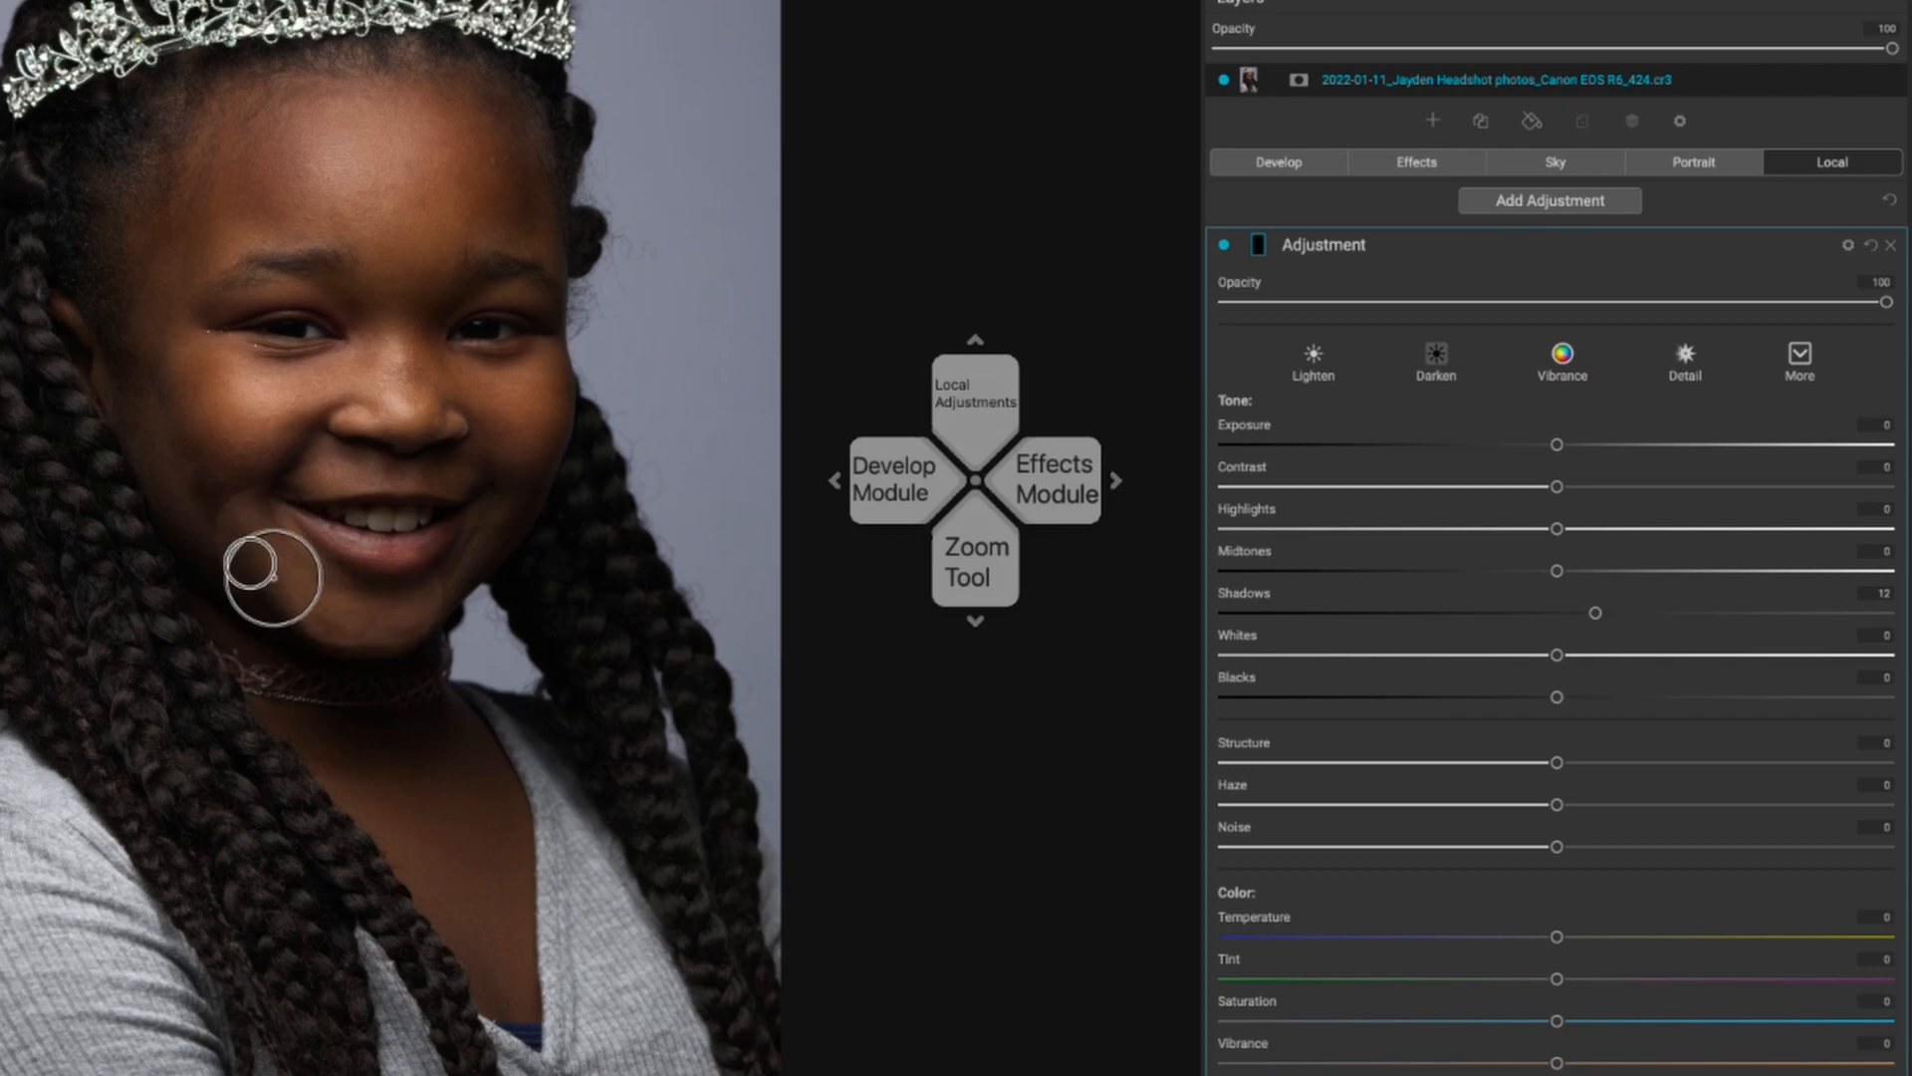
Brush the shadow lift onto the cheek and chin, then toggle the layer off and on to compare
drag(189, 480, 466, 539)
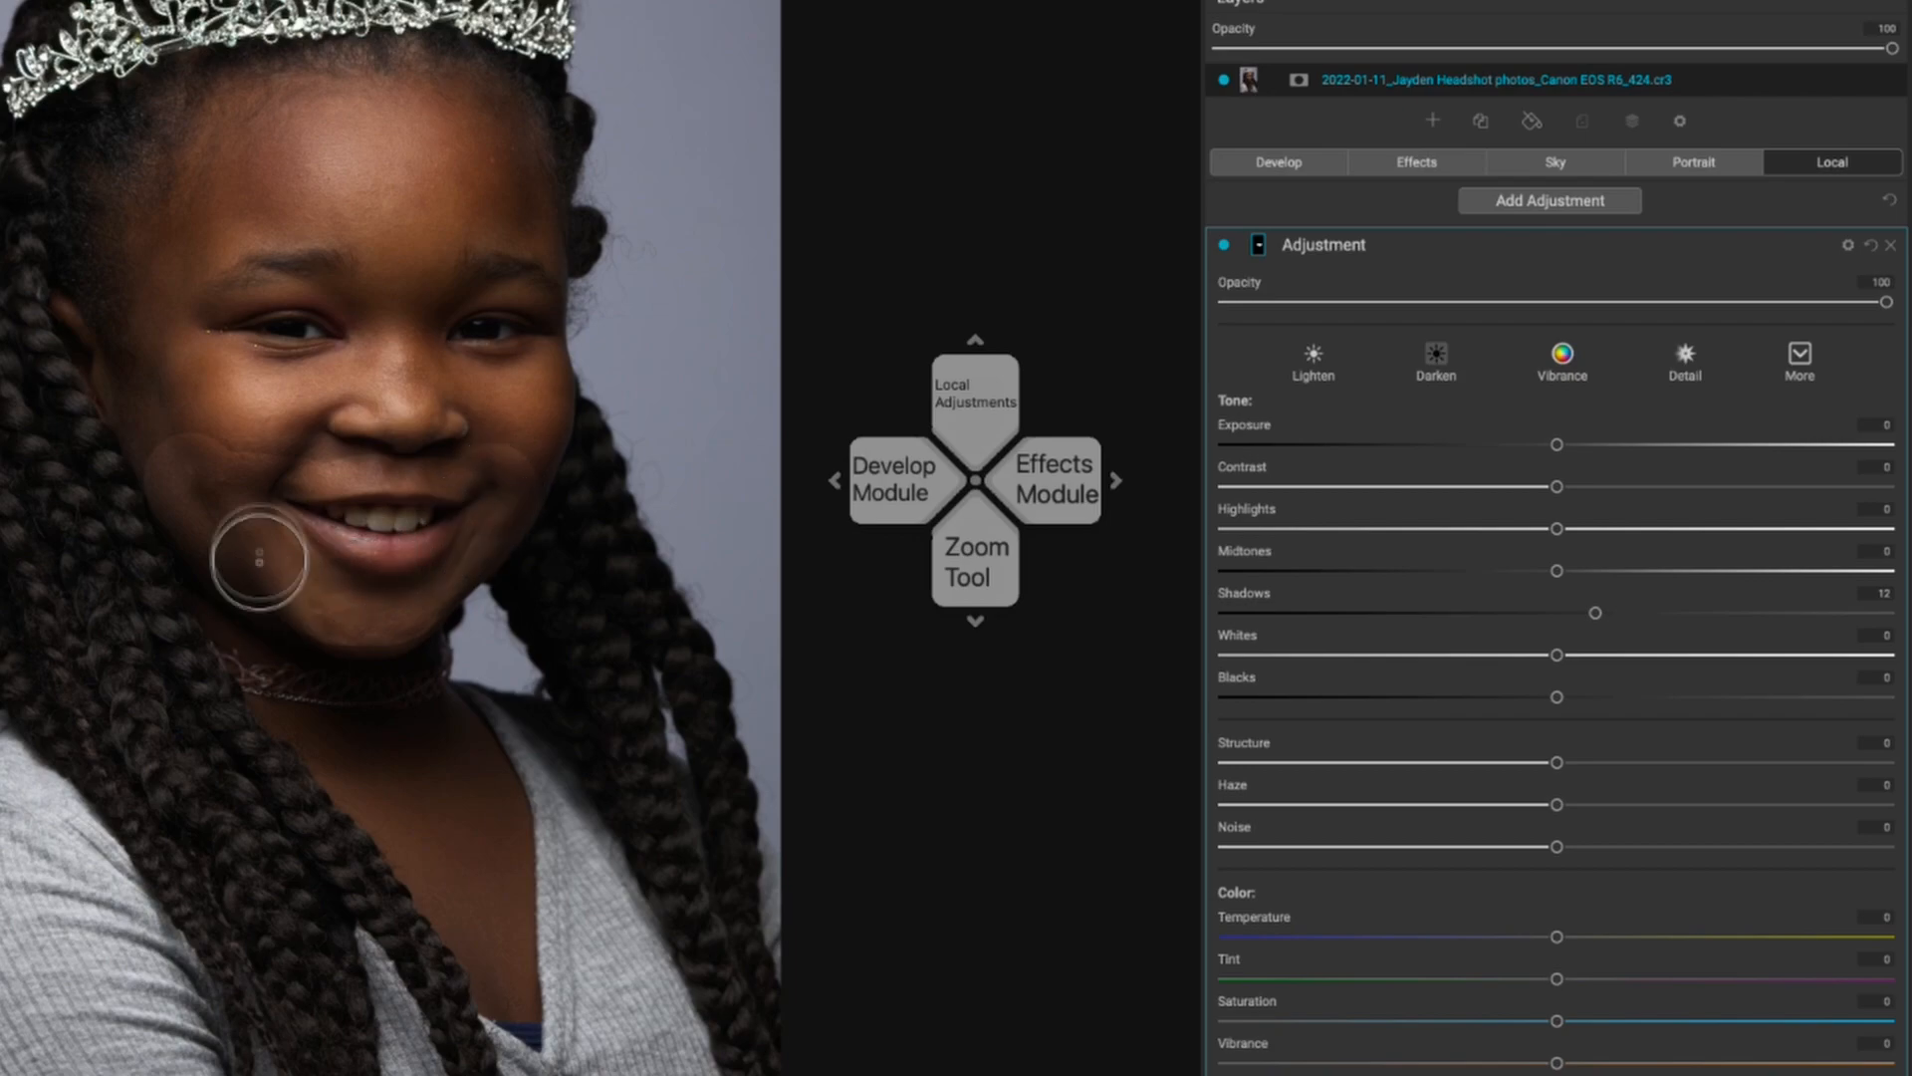
scroll(260, 552, down, 3)
scroll(260, 552, down, 2)
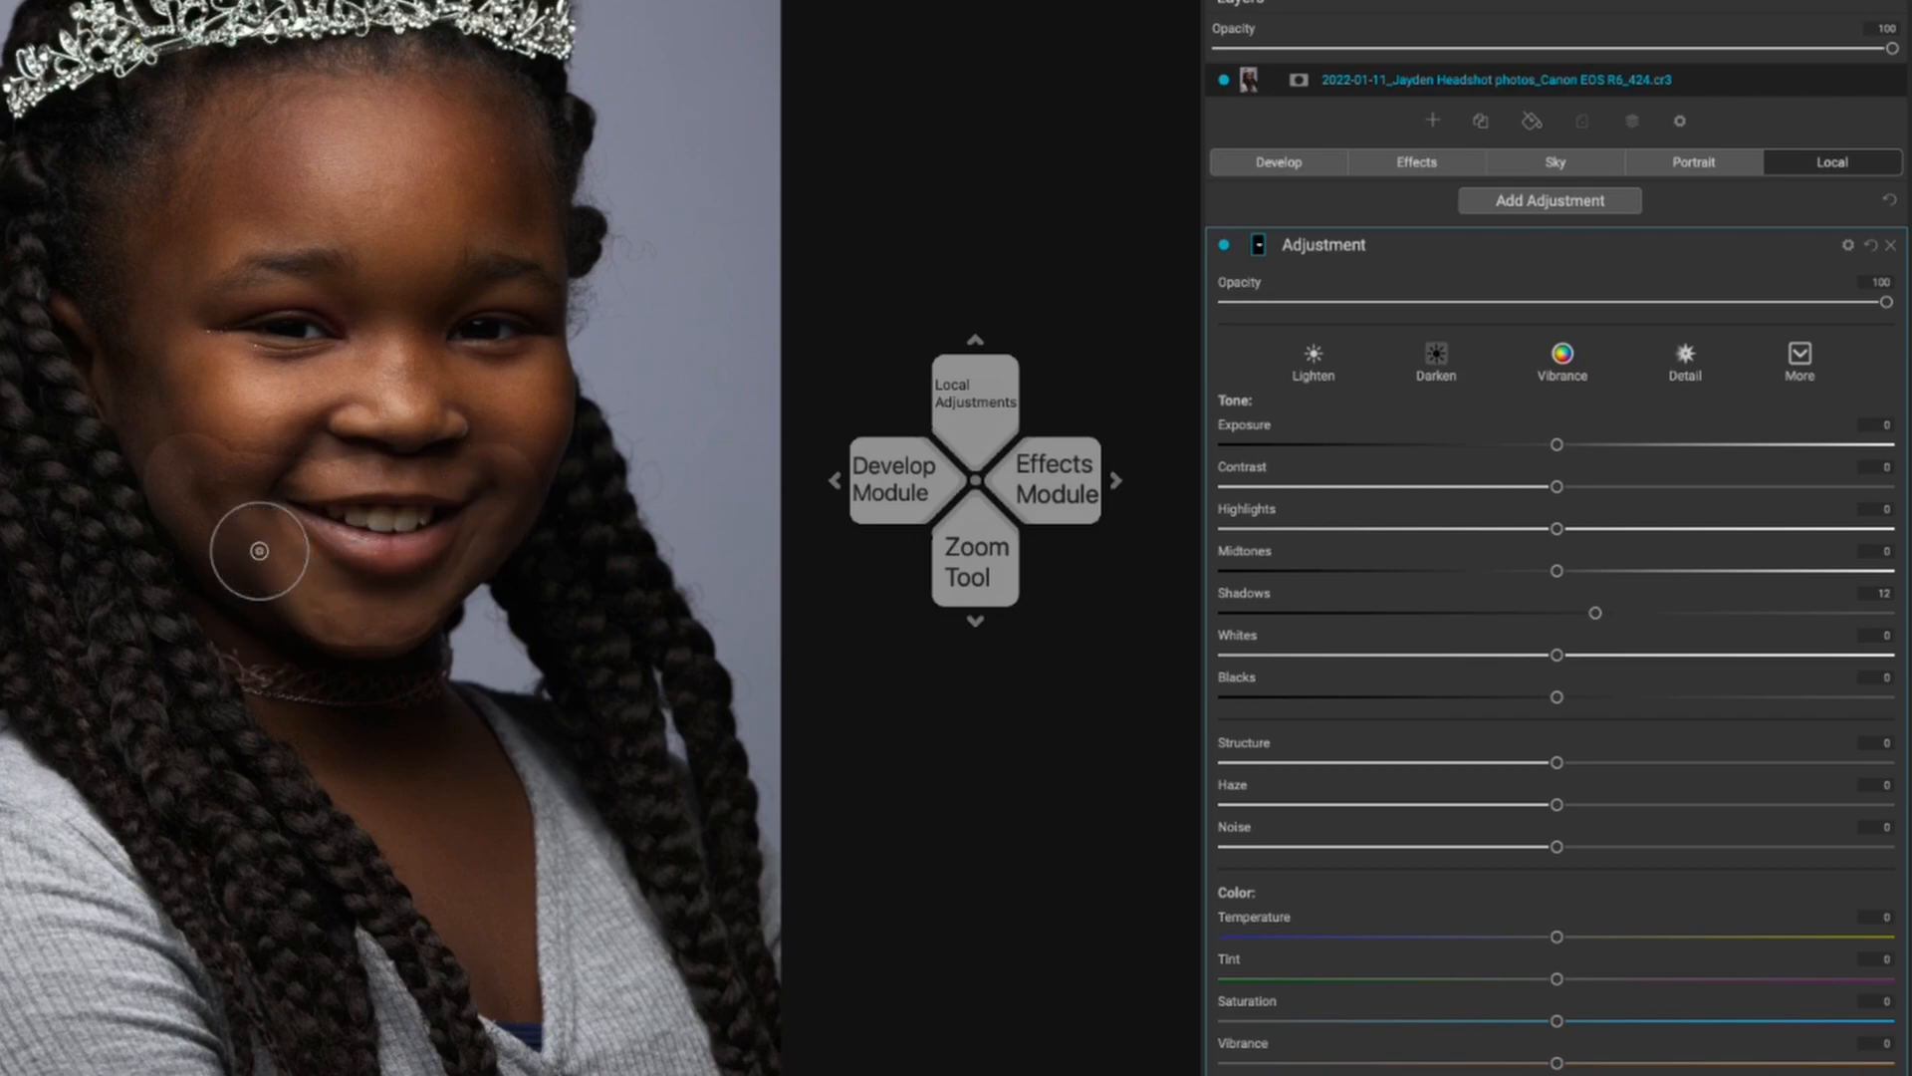
scroll(294, 485, down, 2)
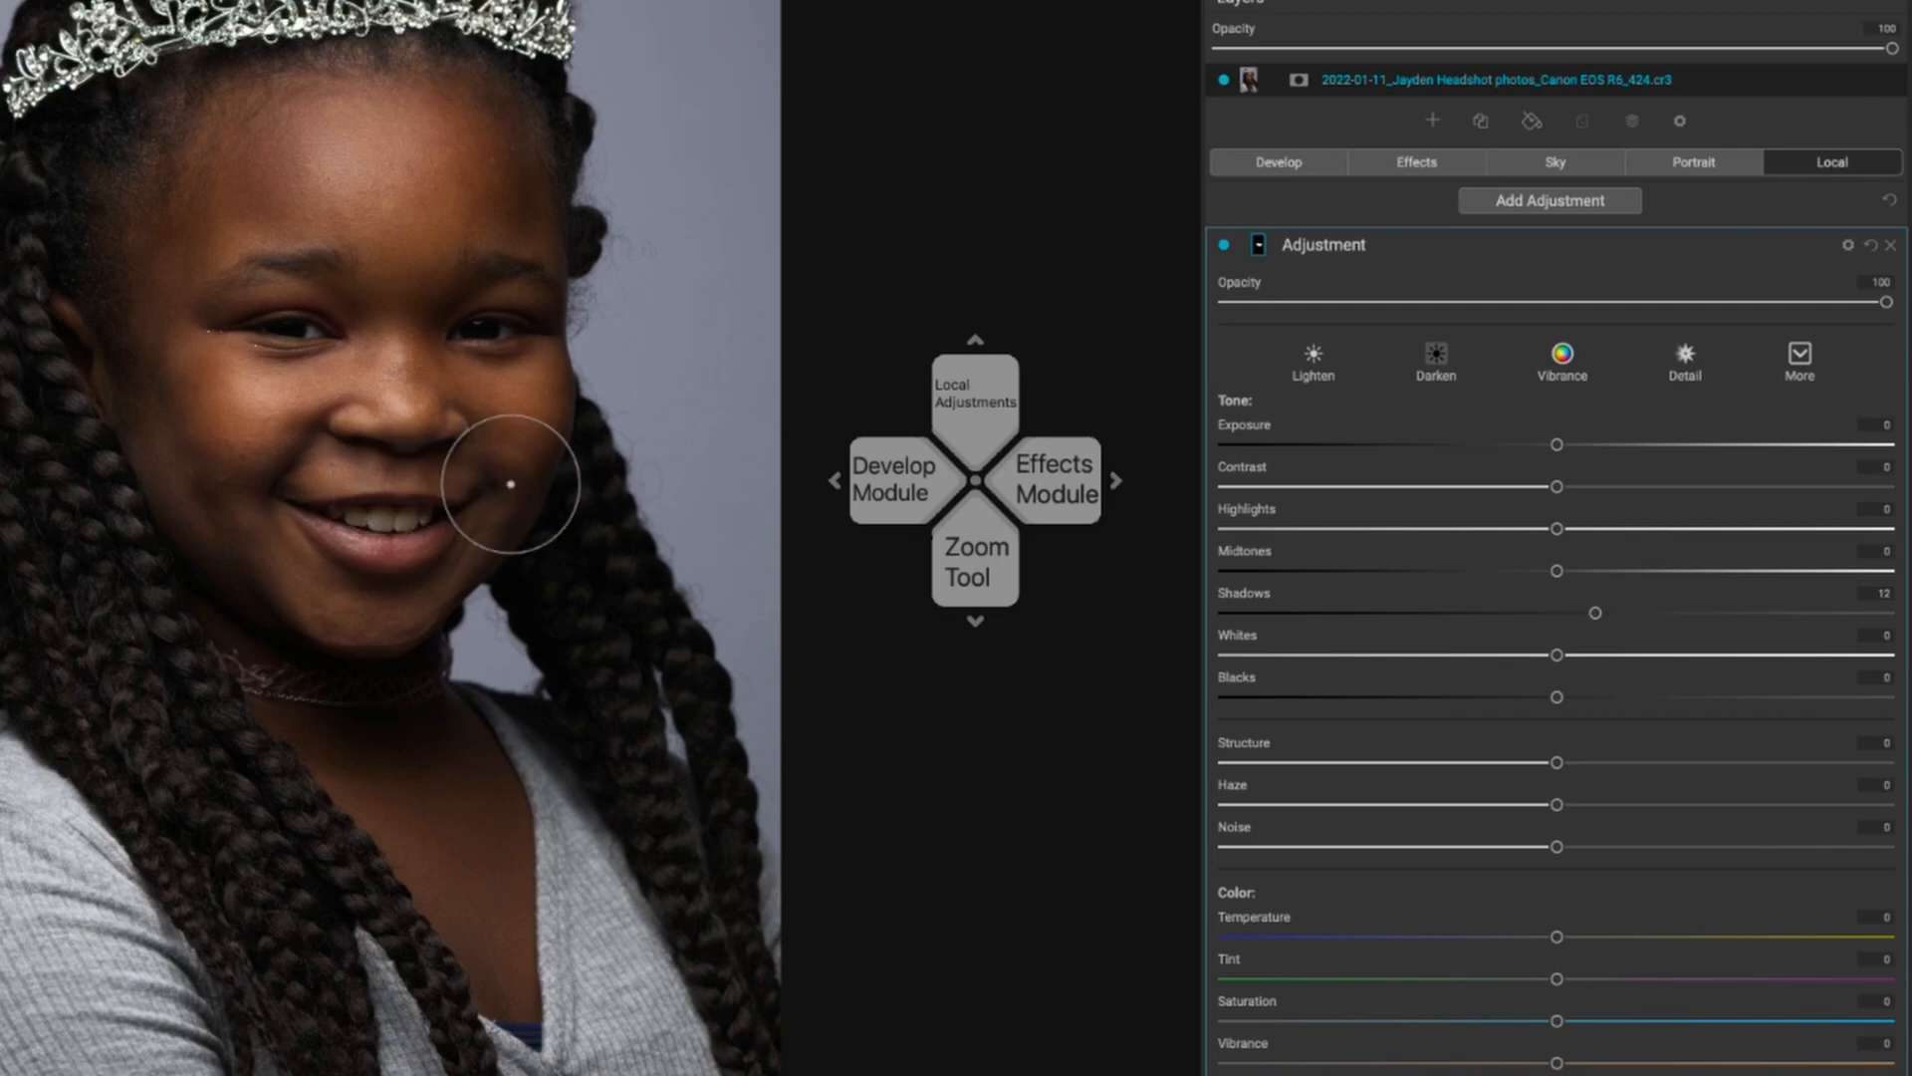
key(bracketleft)
key(bracketleft)
key(bracketleft)
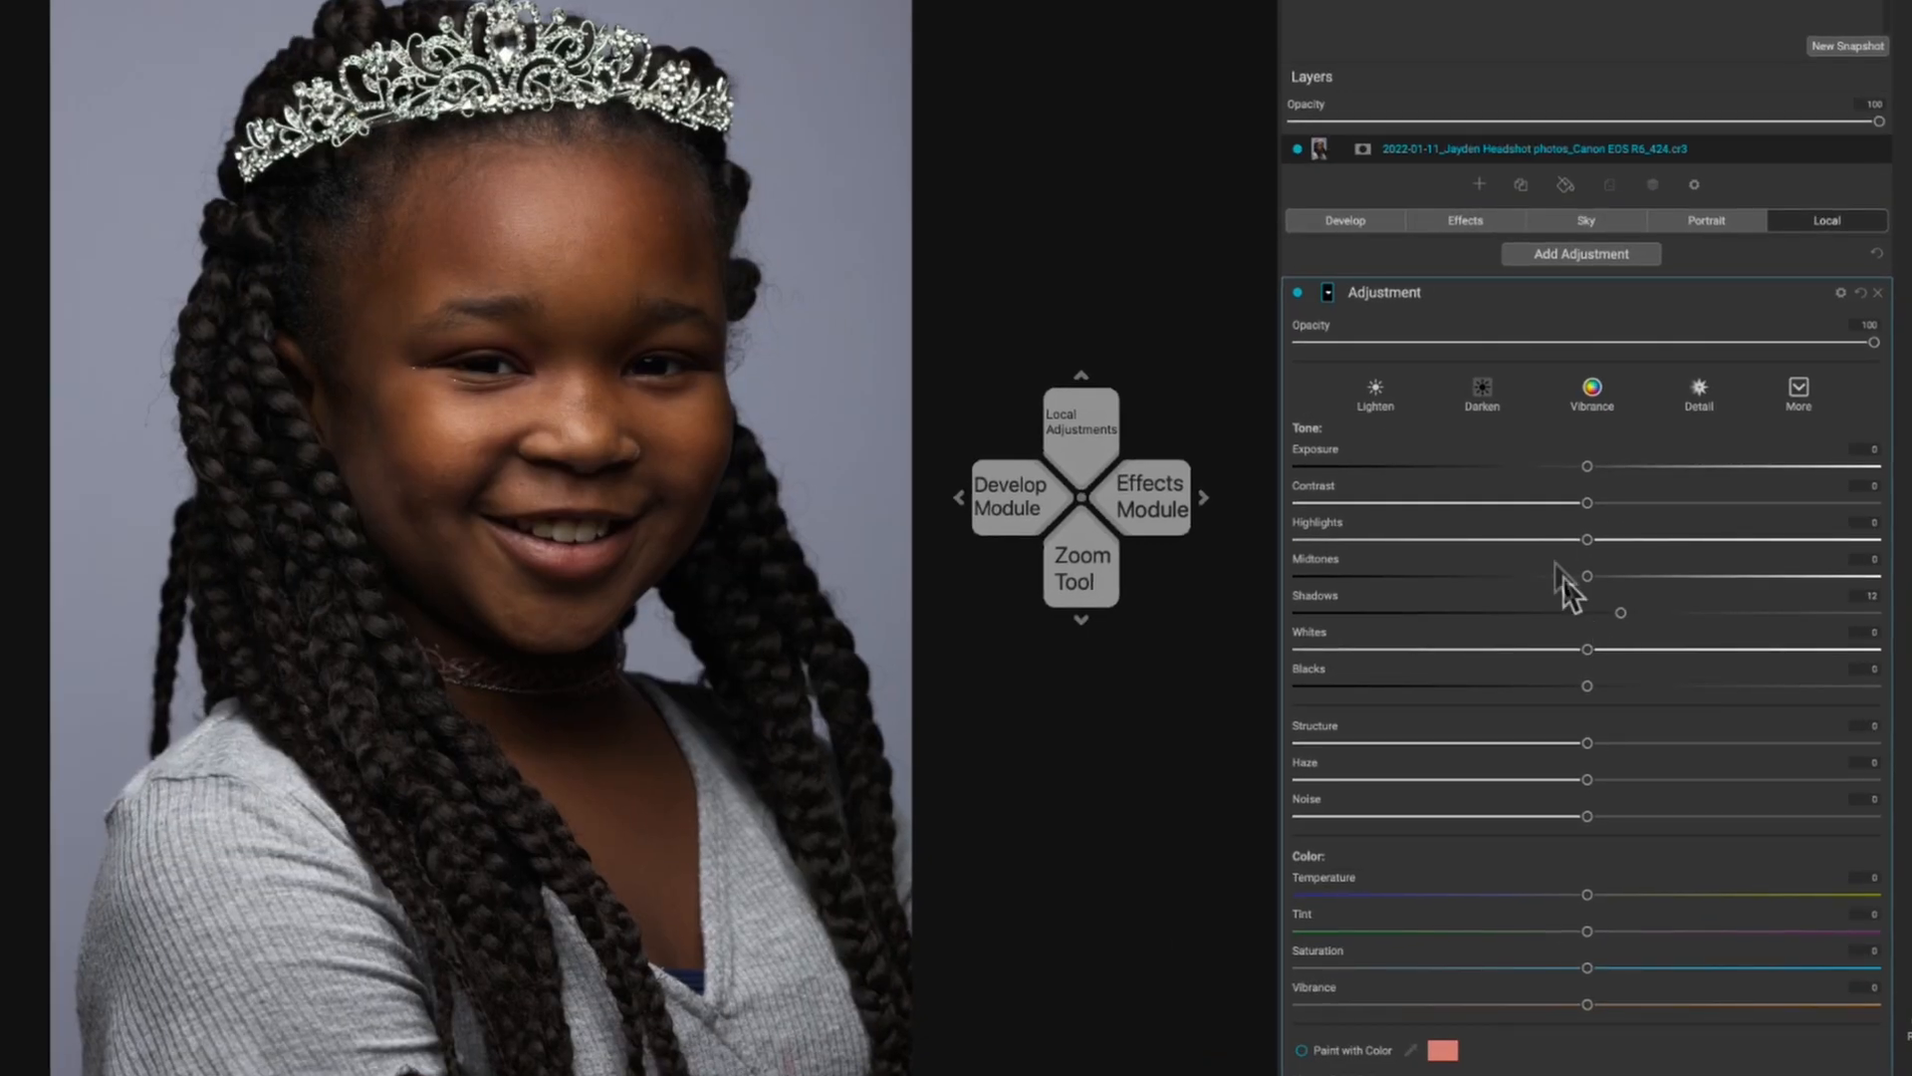
click(1299, 294)
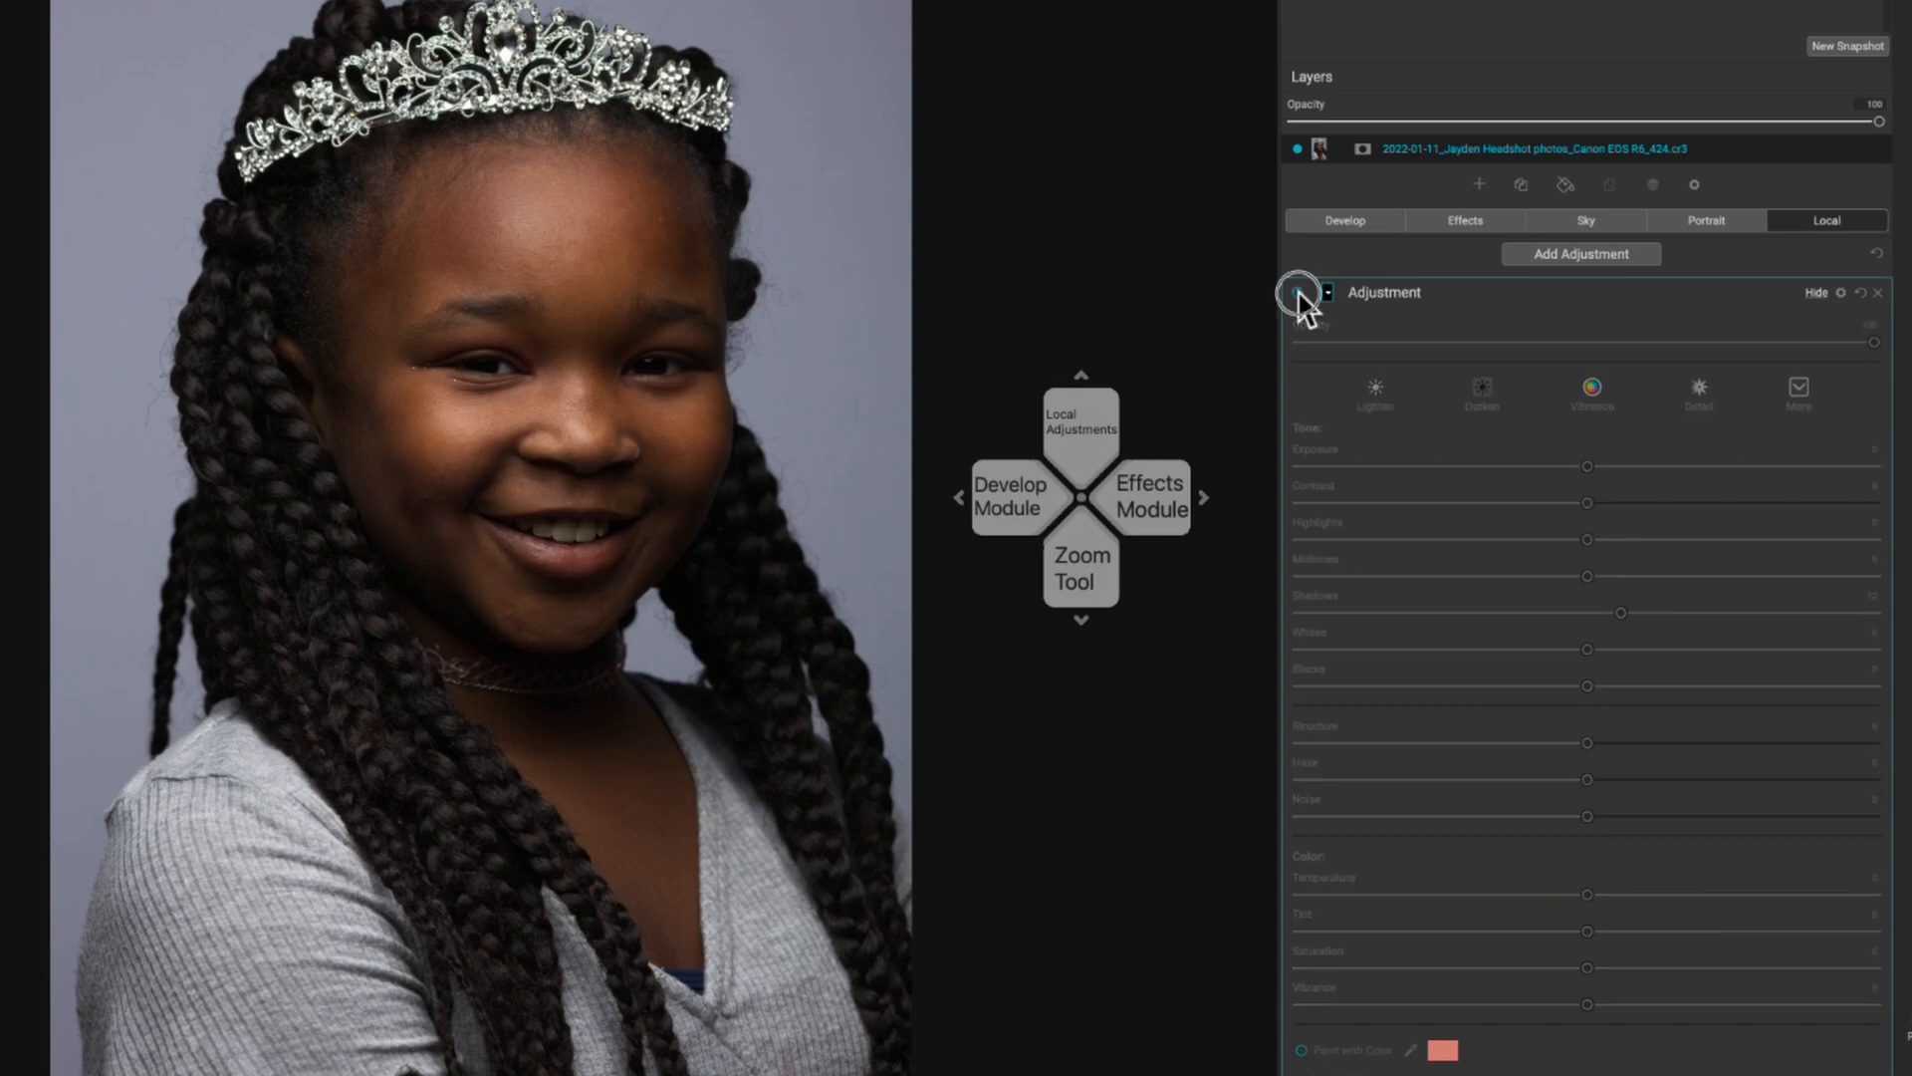
click(1299, 292)
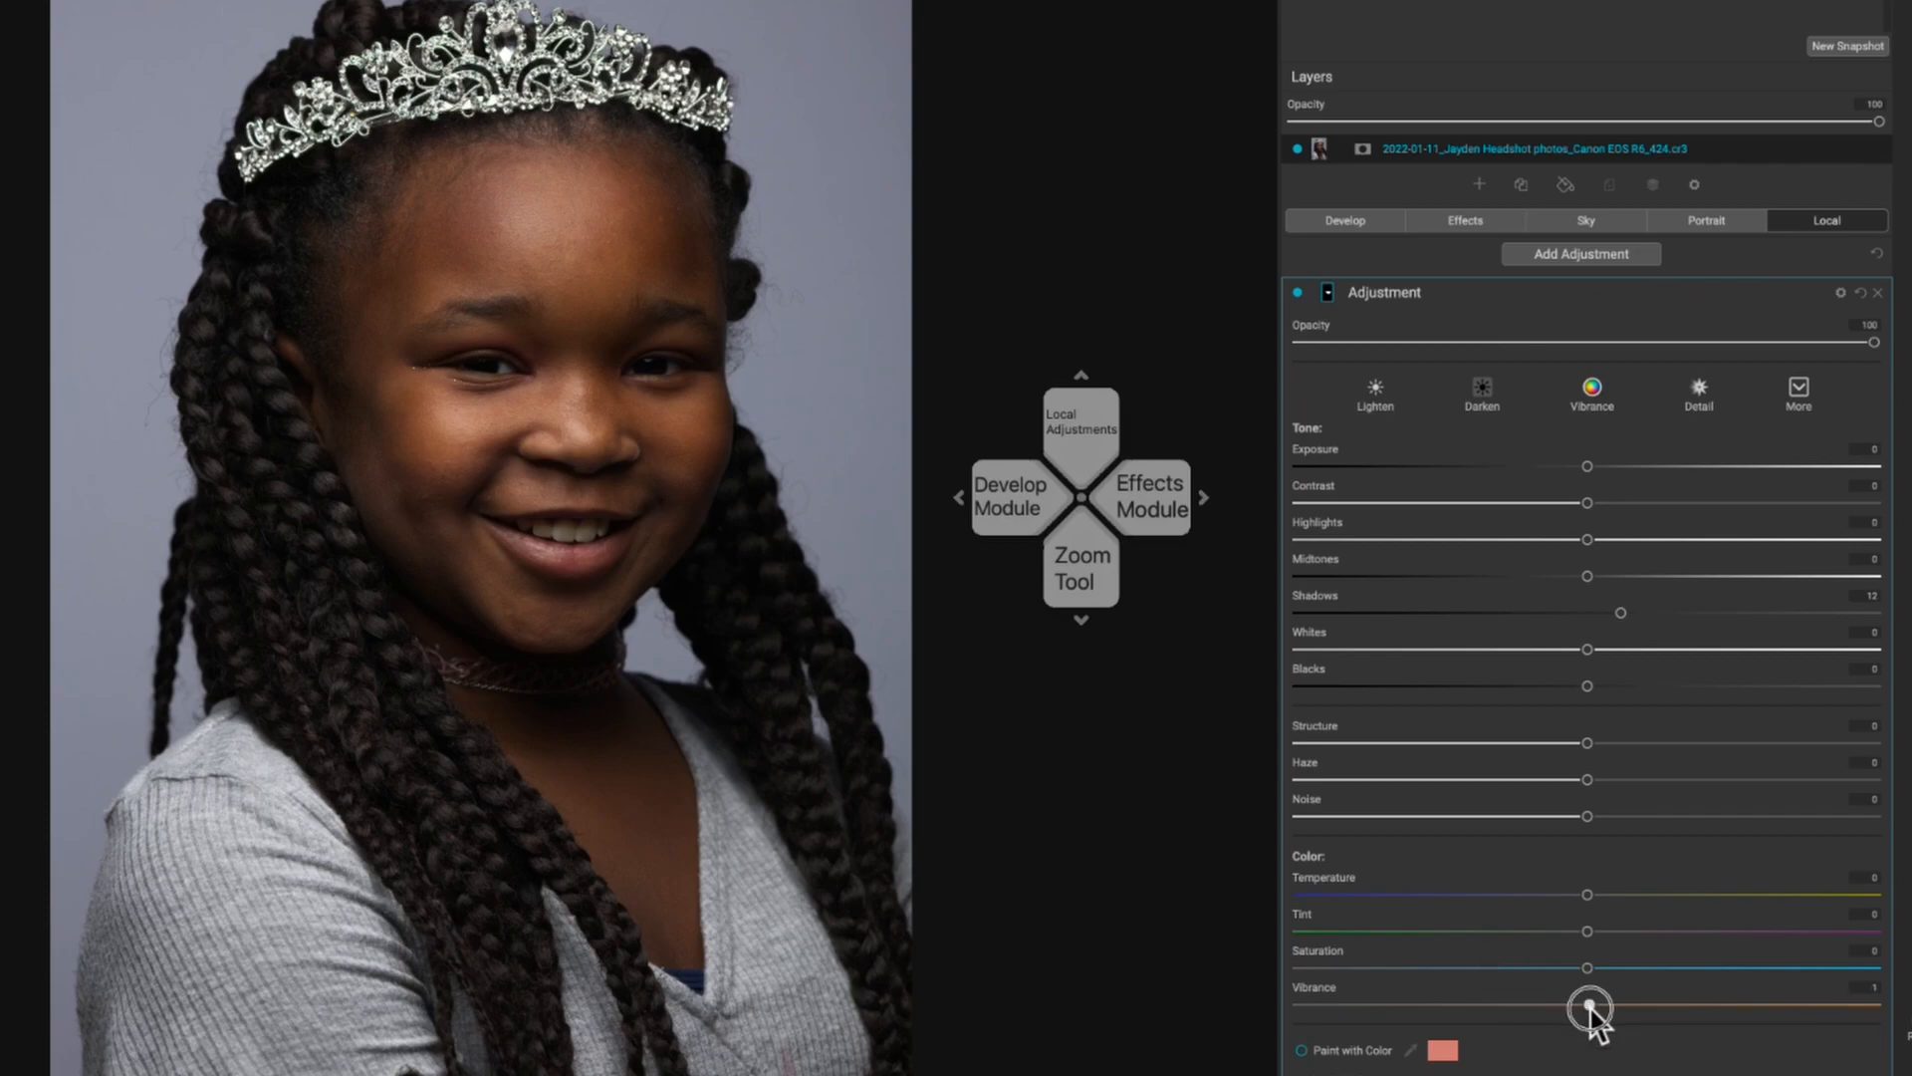
Raise the adjustment's vibrance to about 28, nudge saturation up, and lower opacity to 61
mouse_move(1588, 1005)
mouse_down()
mouse_move(1633, 1013)
mouse_move(1613, 1014)
mouse_up()
mouse_move(1586, 967)
mouse_down()
mouse_move(1703, 971)
mouse_move(1589, 980)
mouse_up()
drag(1613, 1005, 1671, 1014)
drag(1874, 341, 1652, 351)
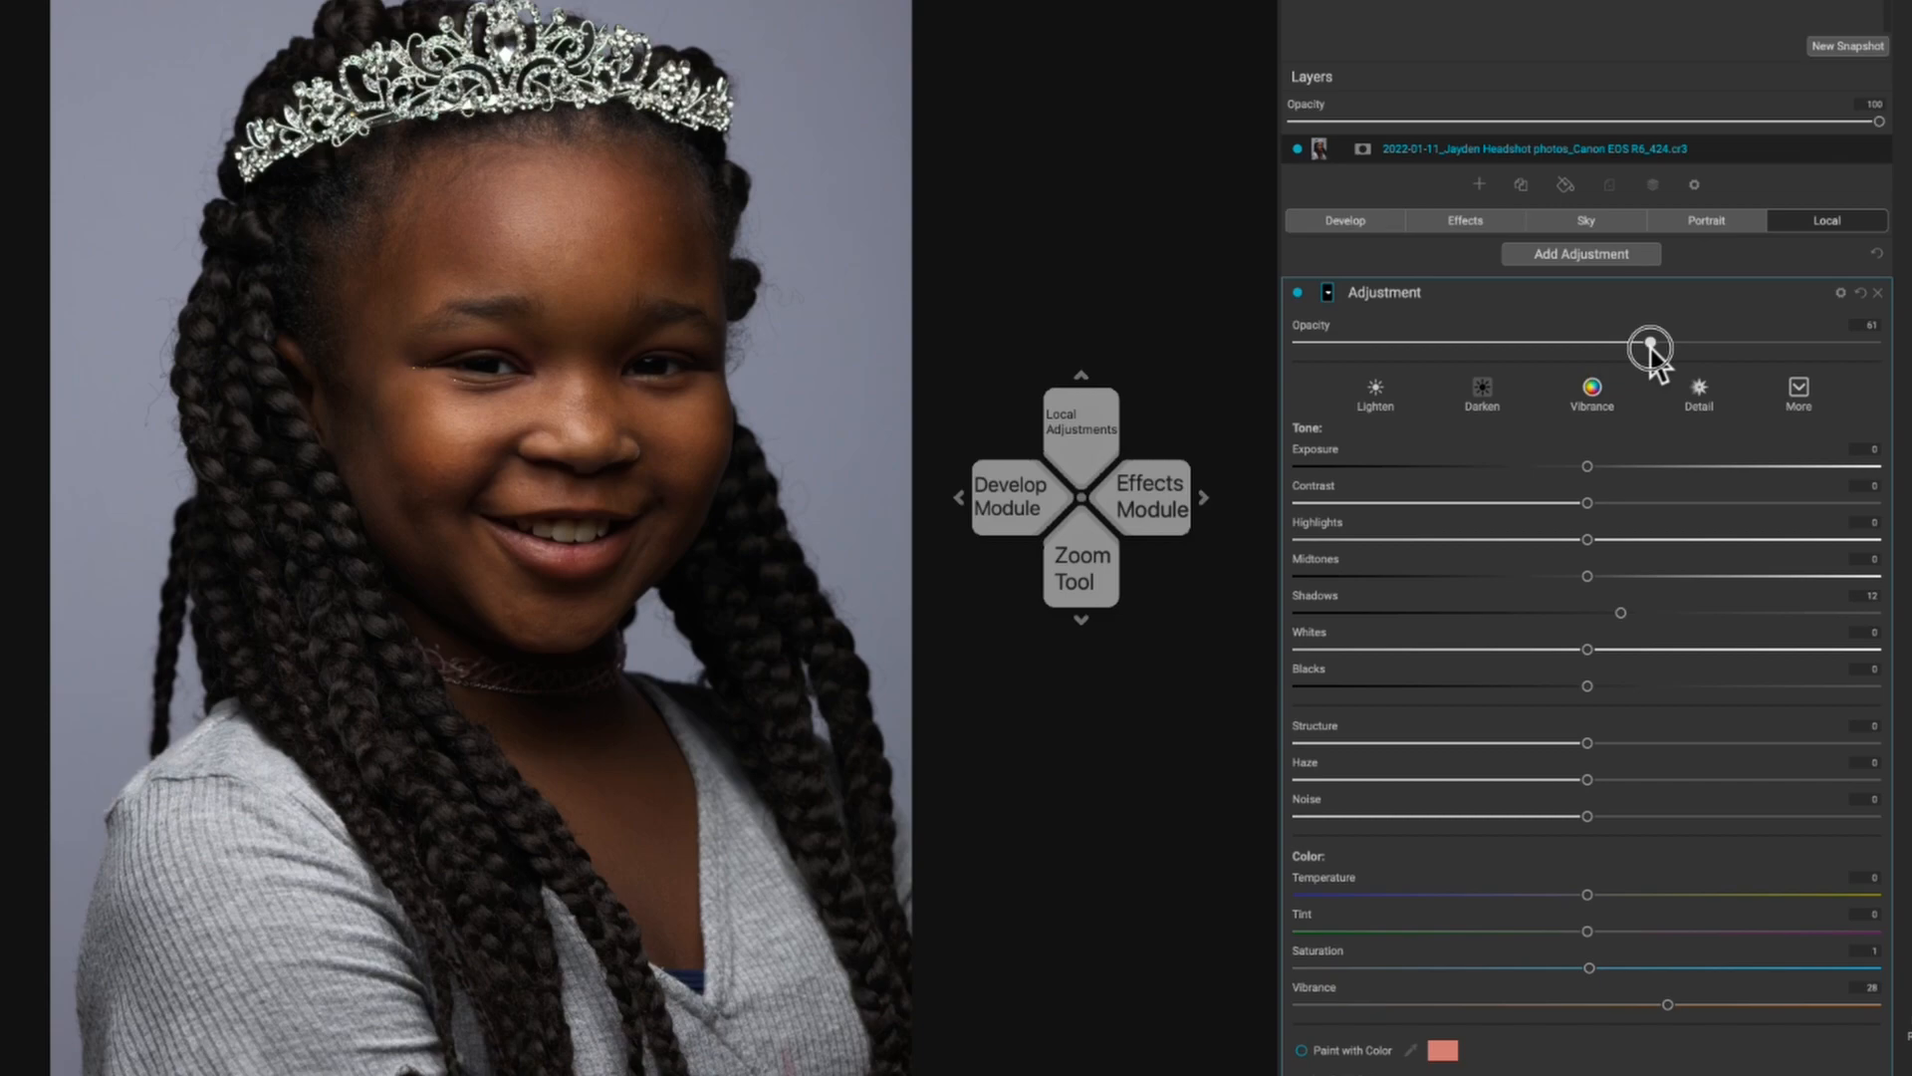
click(1297, 294)
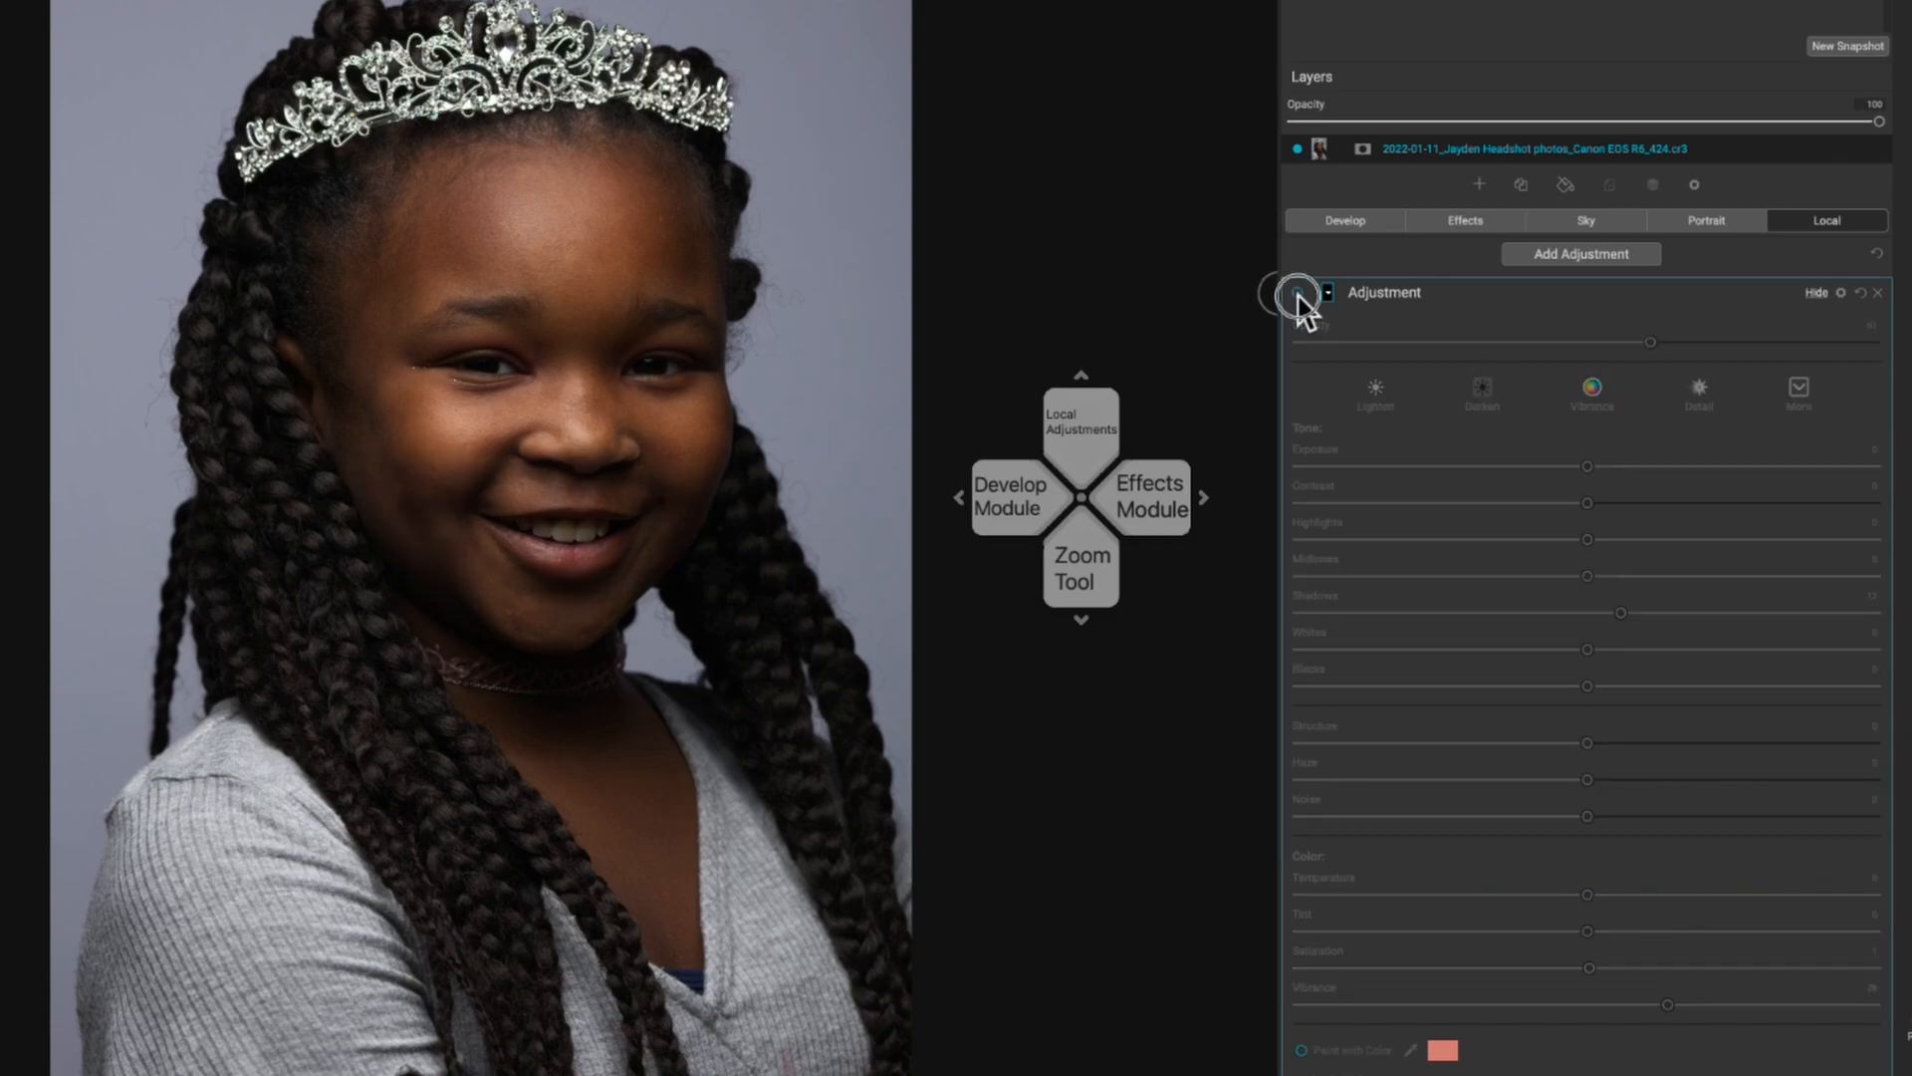
click(1298, 293)
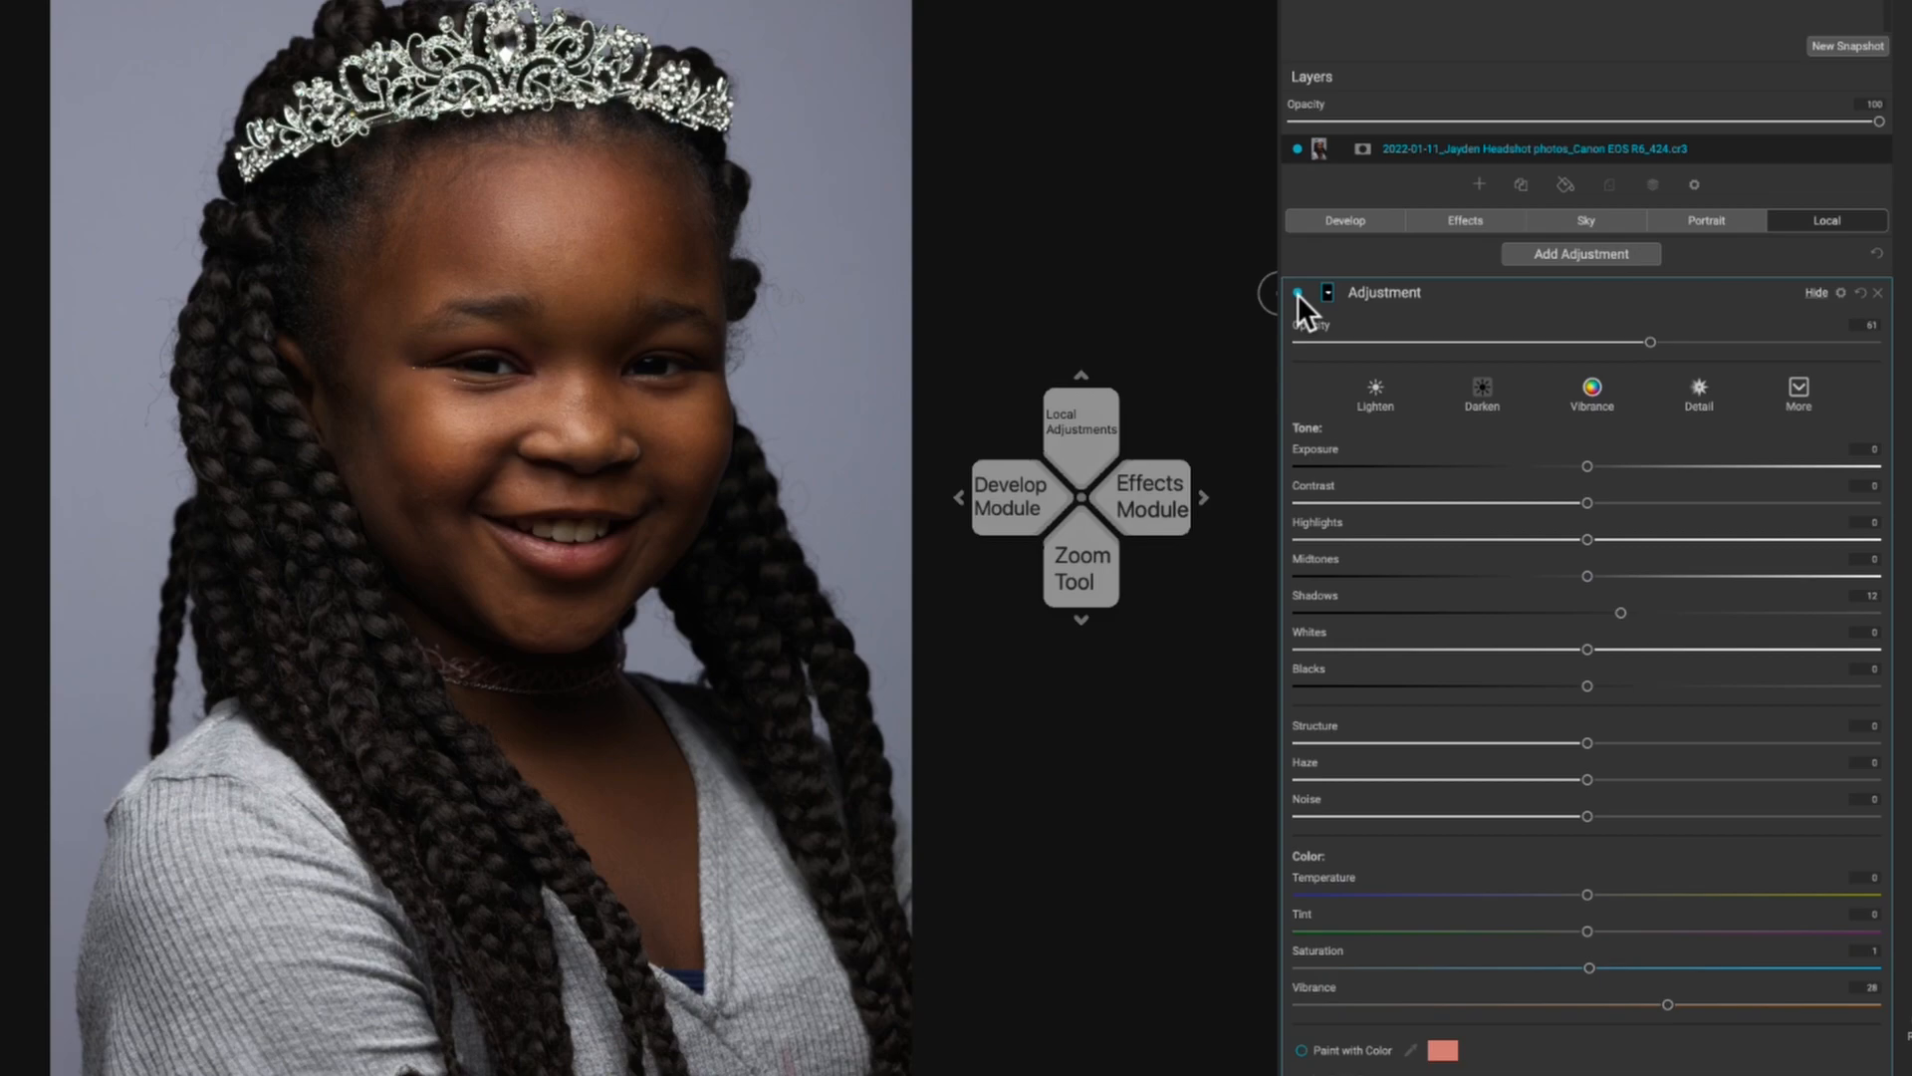
click(1297, 293)
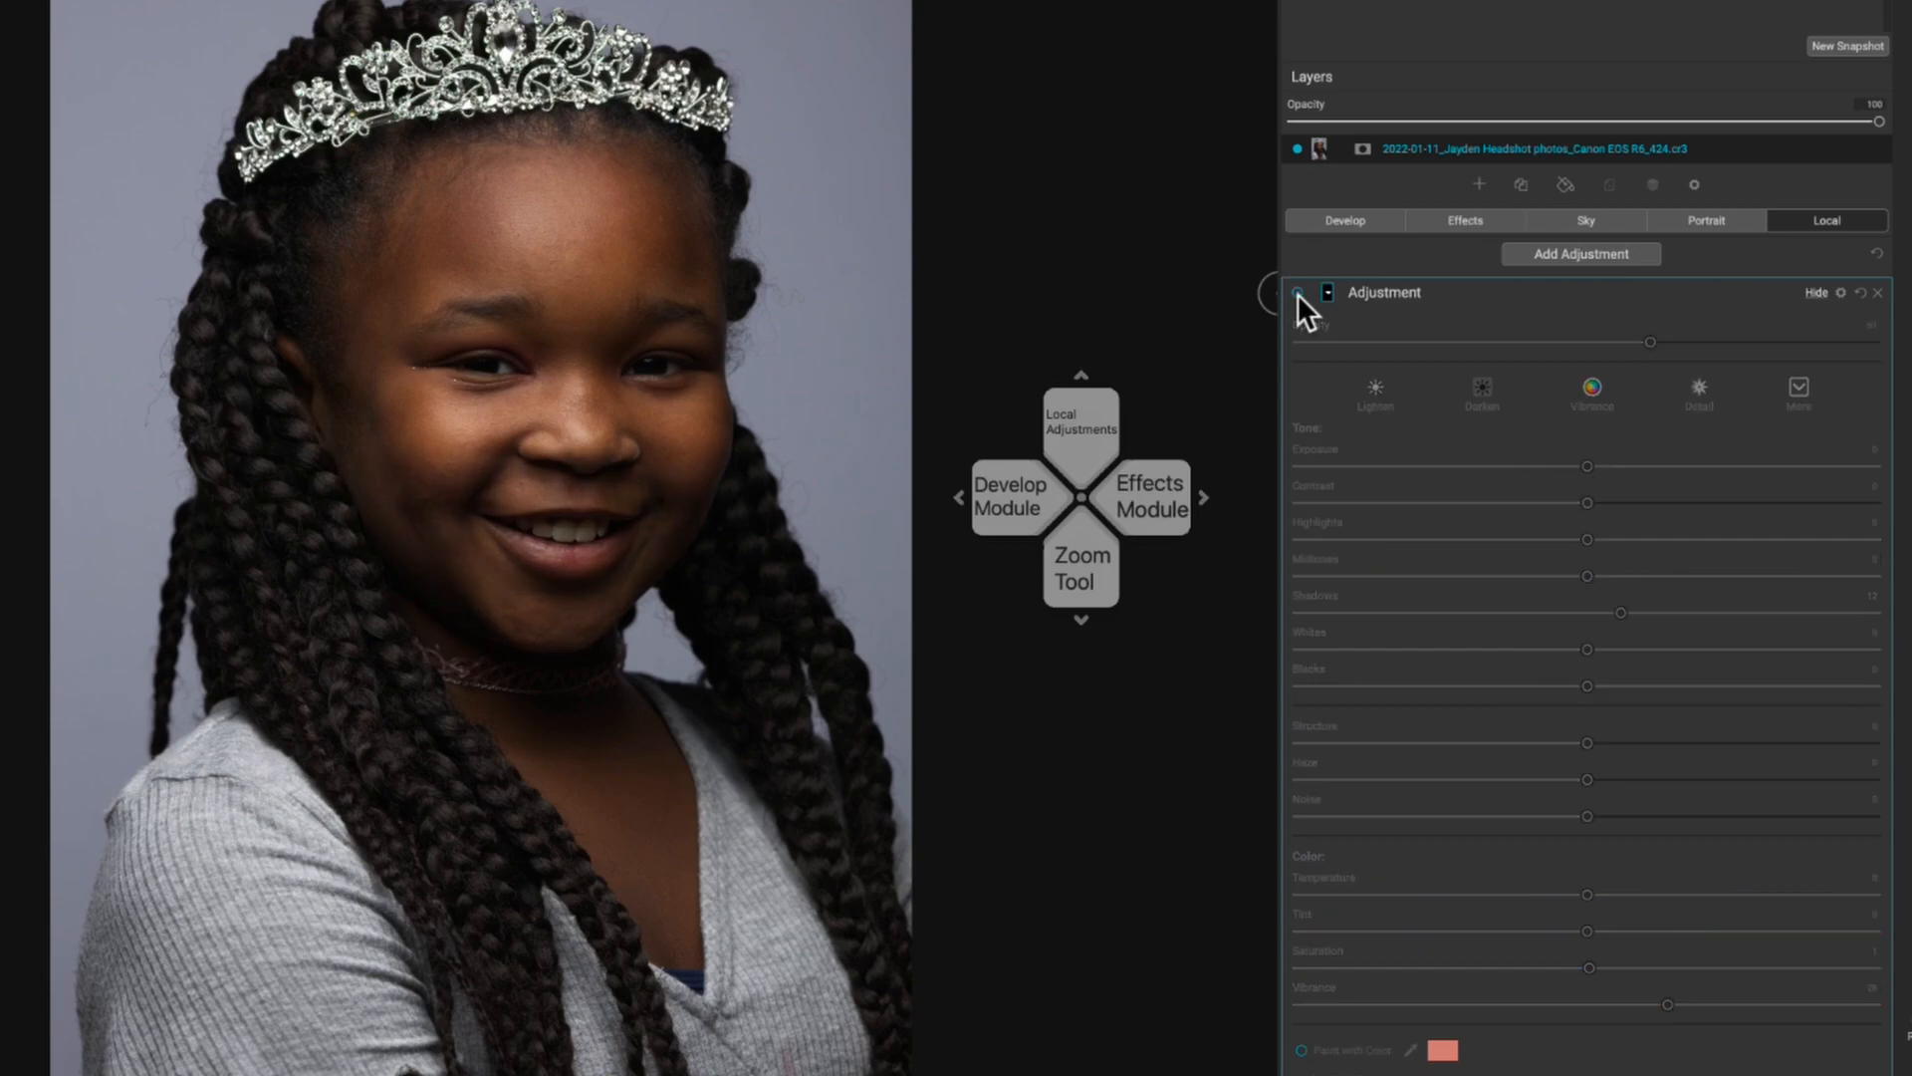
click(1296, 292)
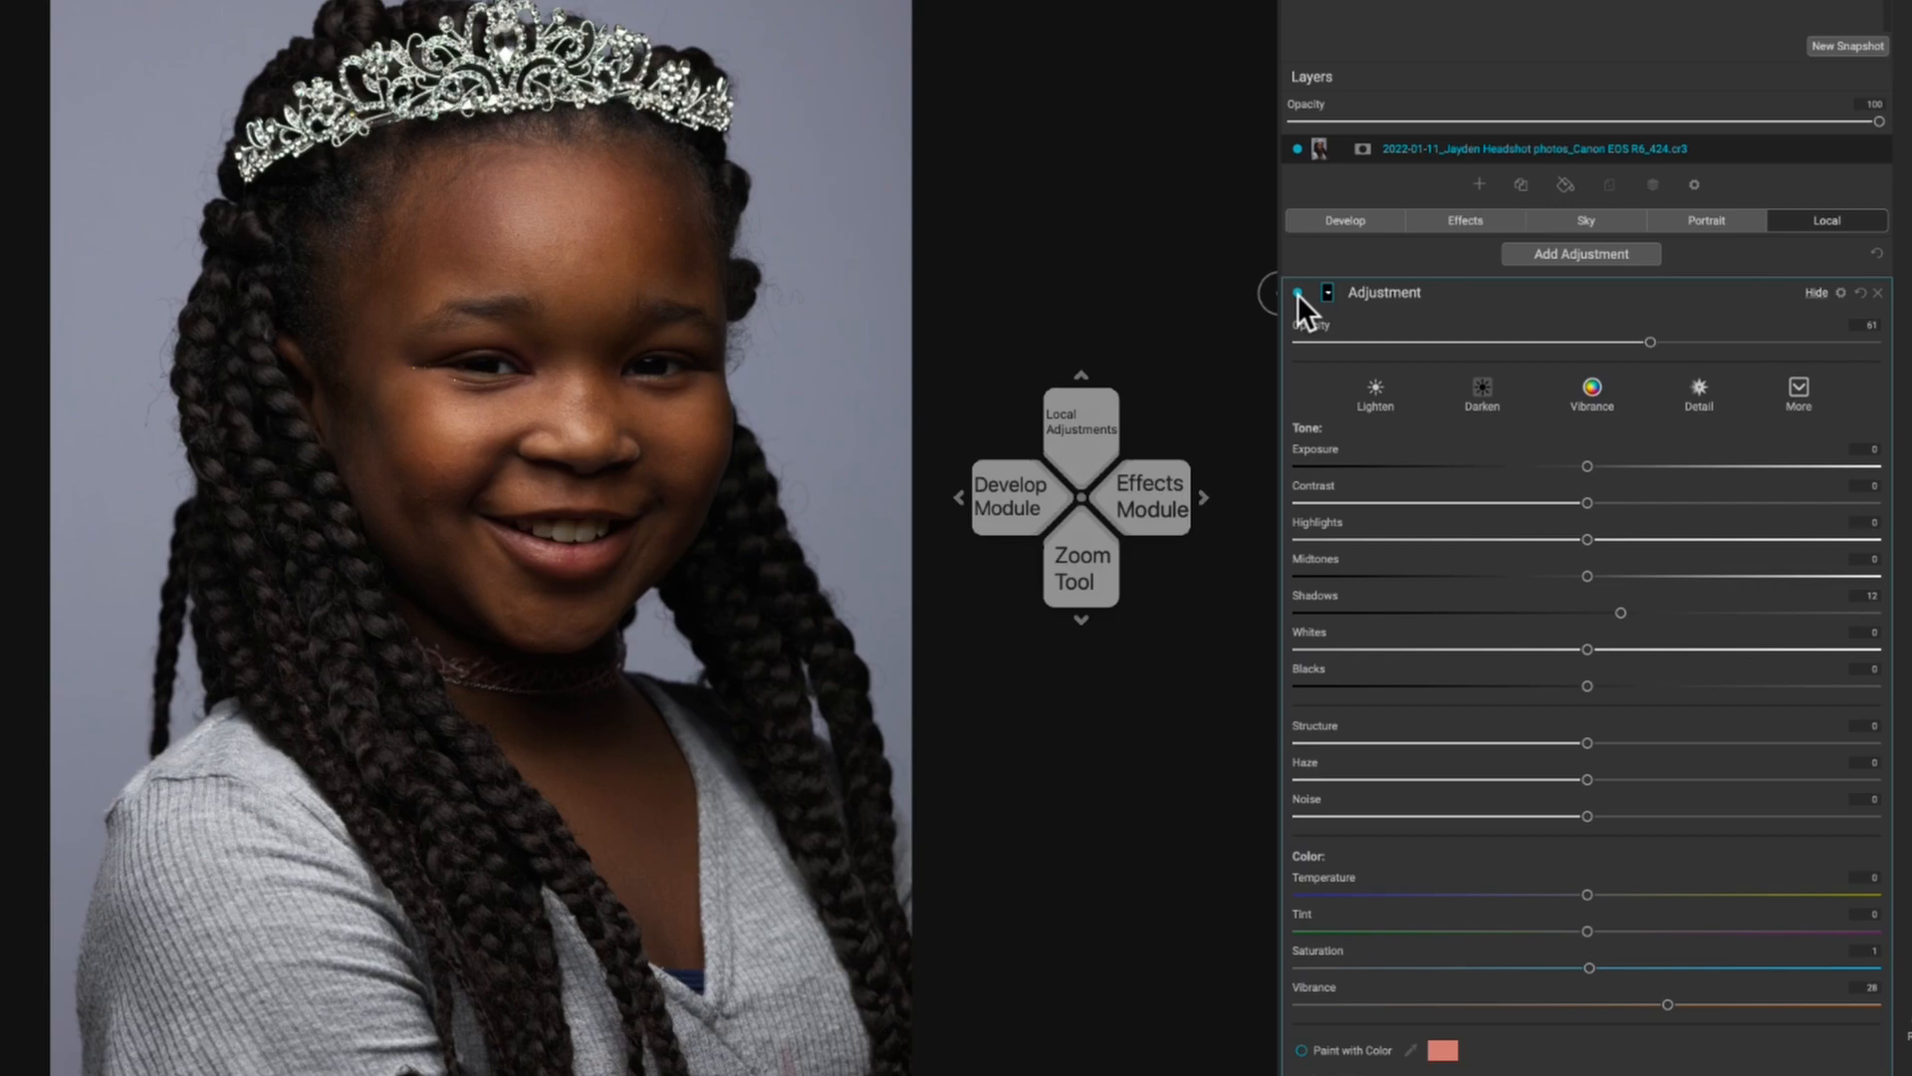
click(1297, 292)
click(1298, 293)
Add a Tone Enhancer filter from the Effects filter list
key(s)
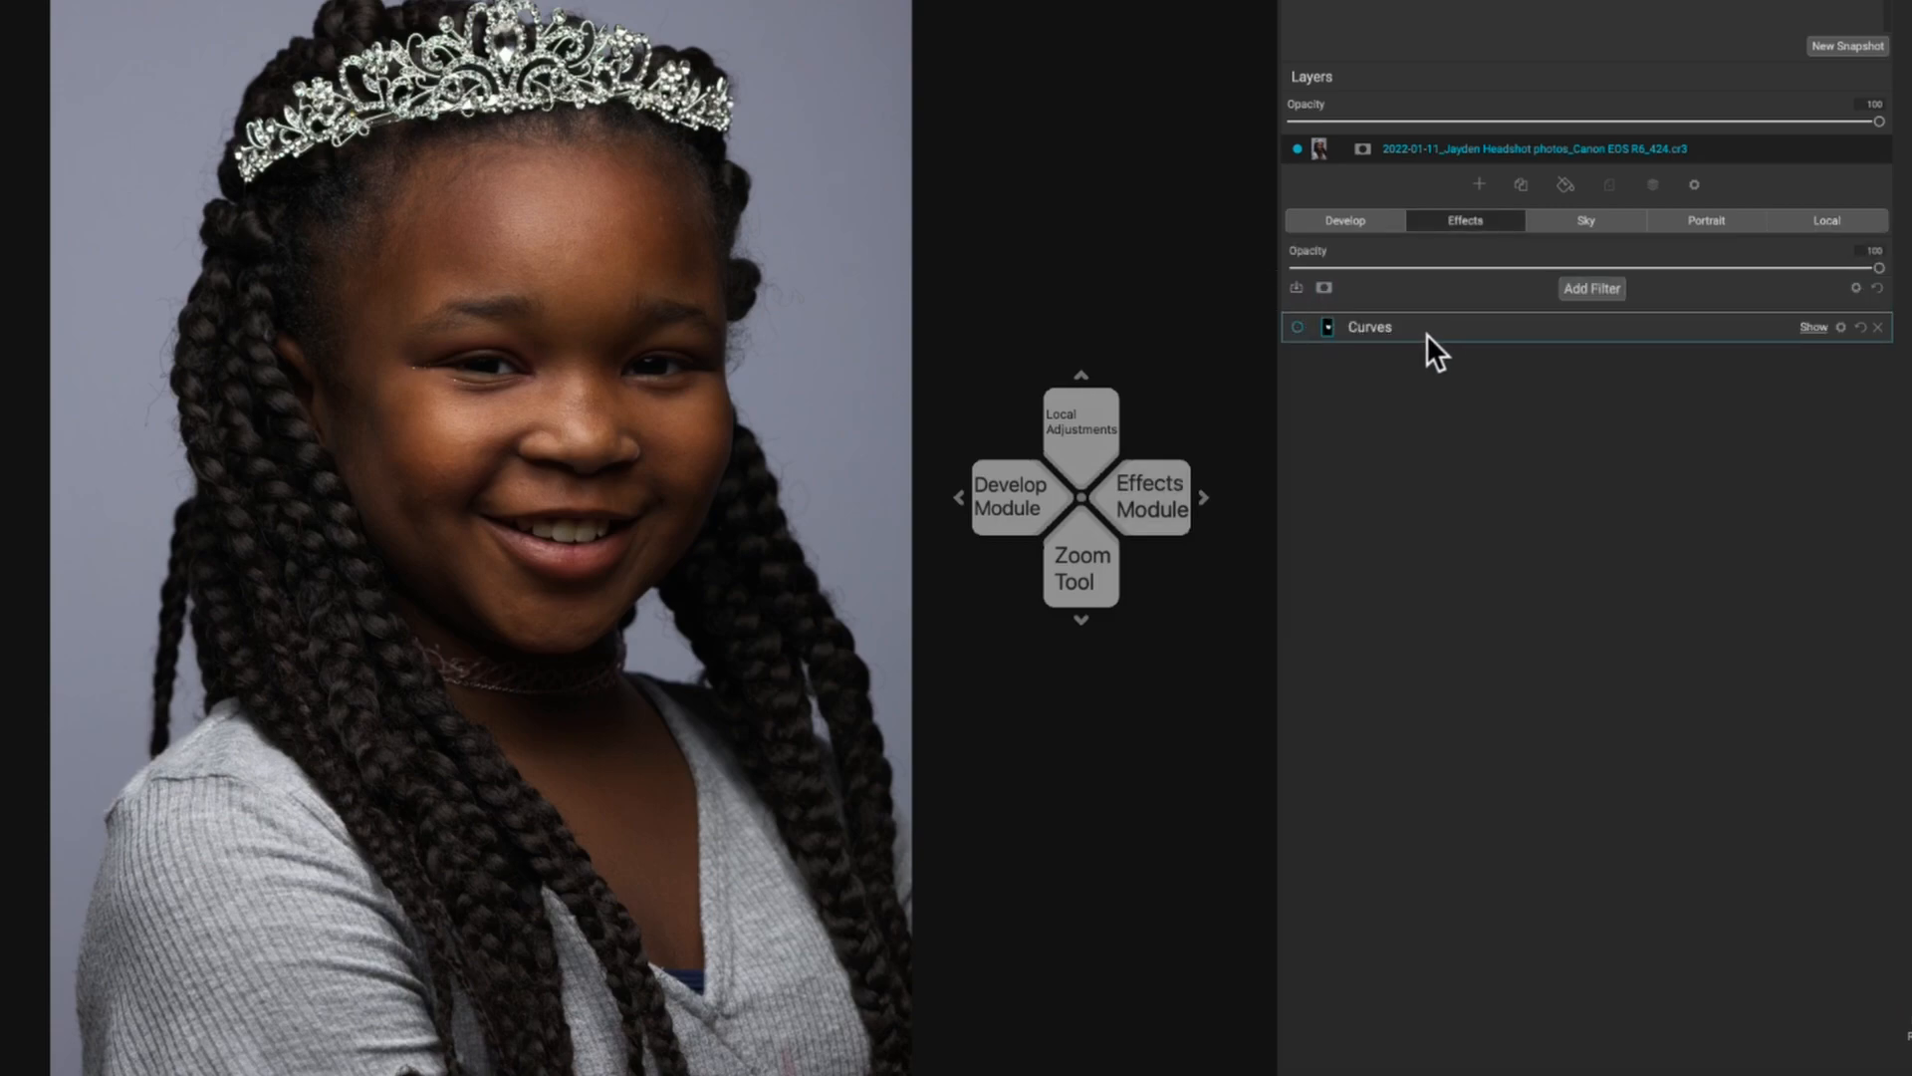
click(1593, 289)
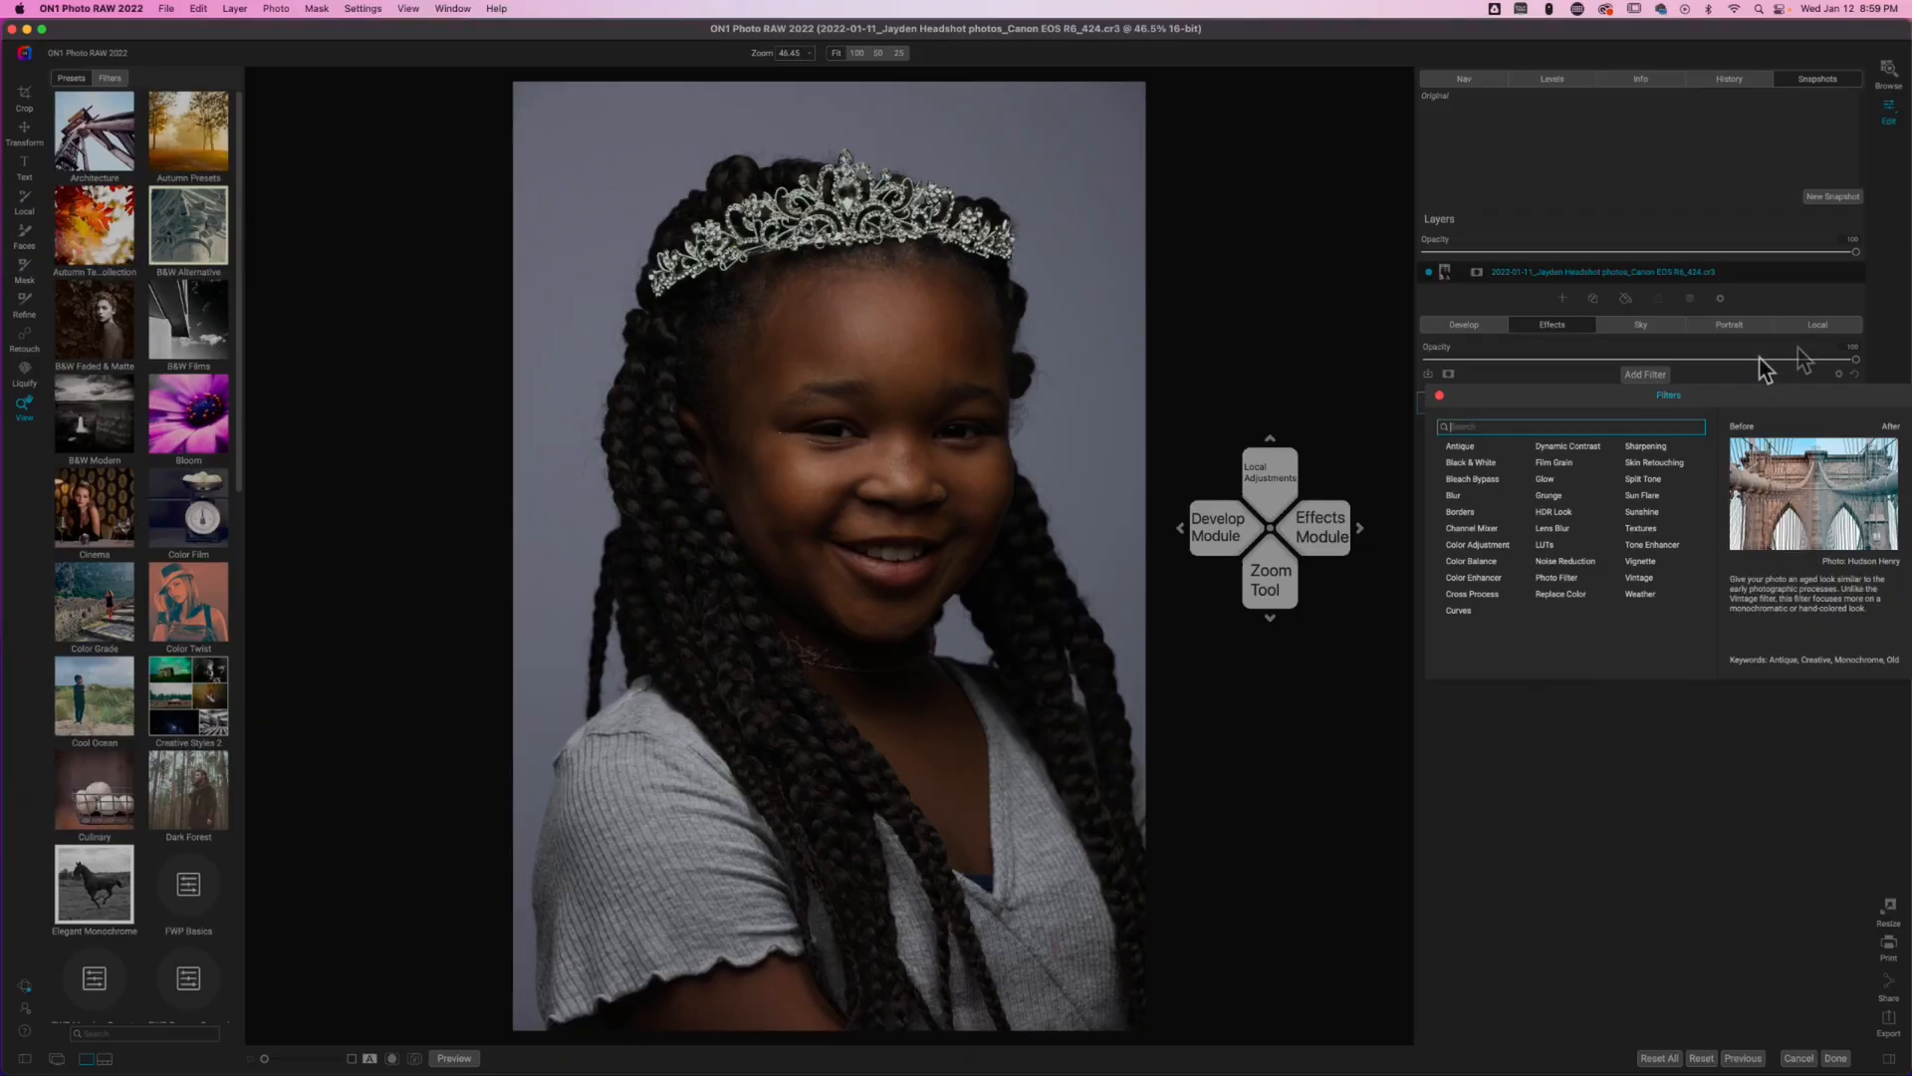
click(1655, 546)
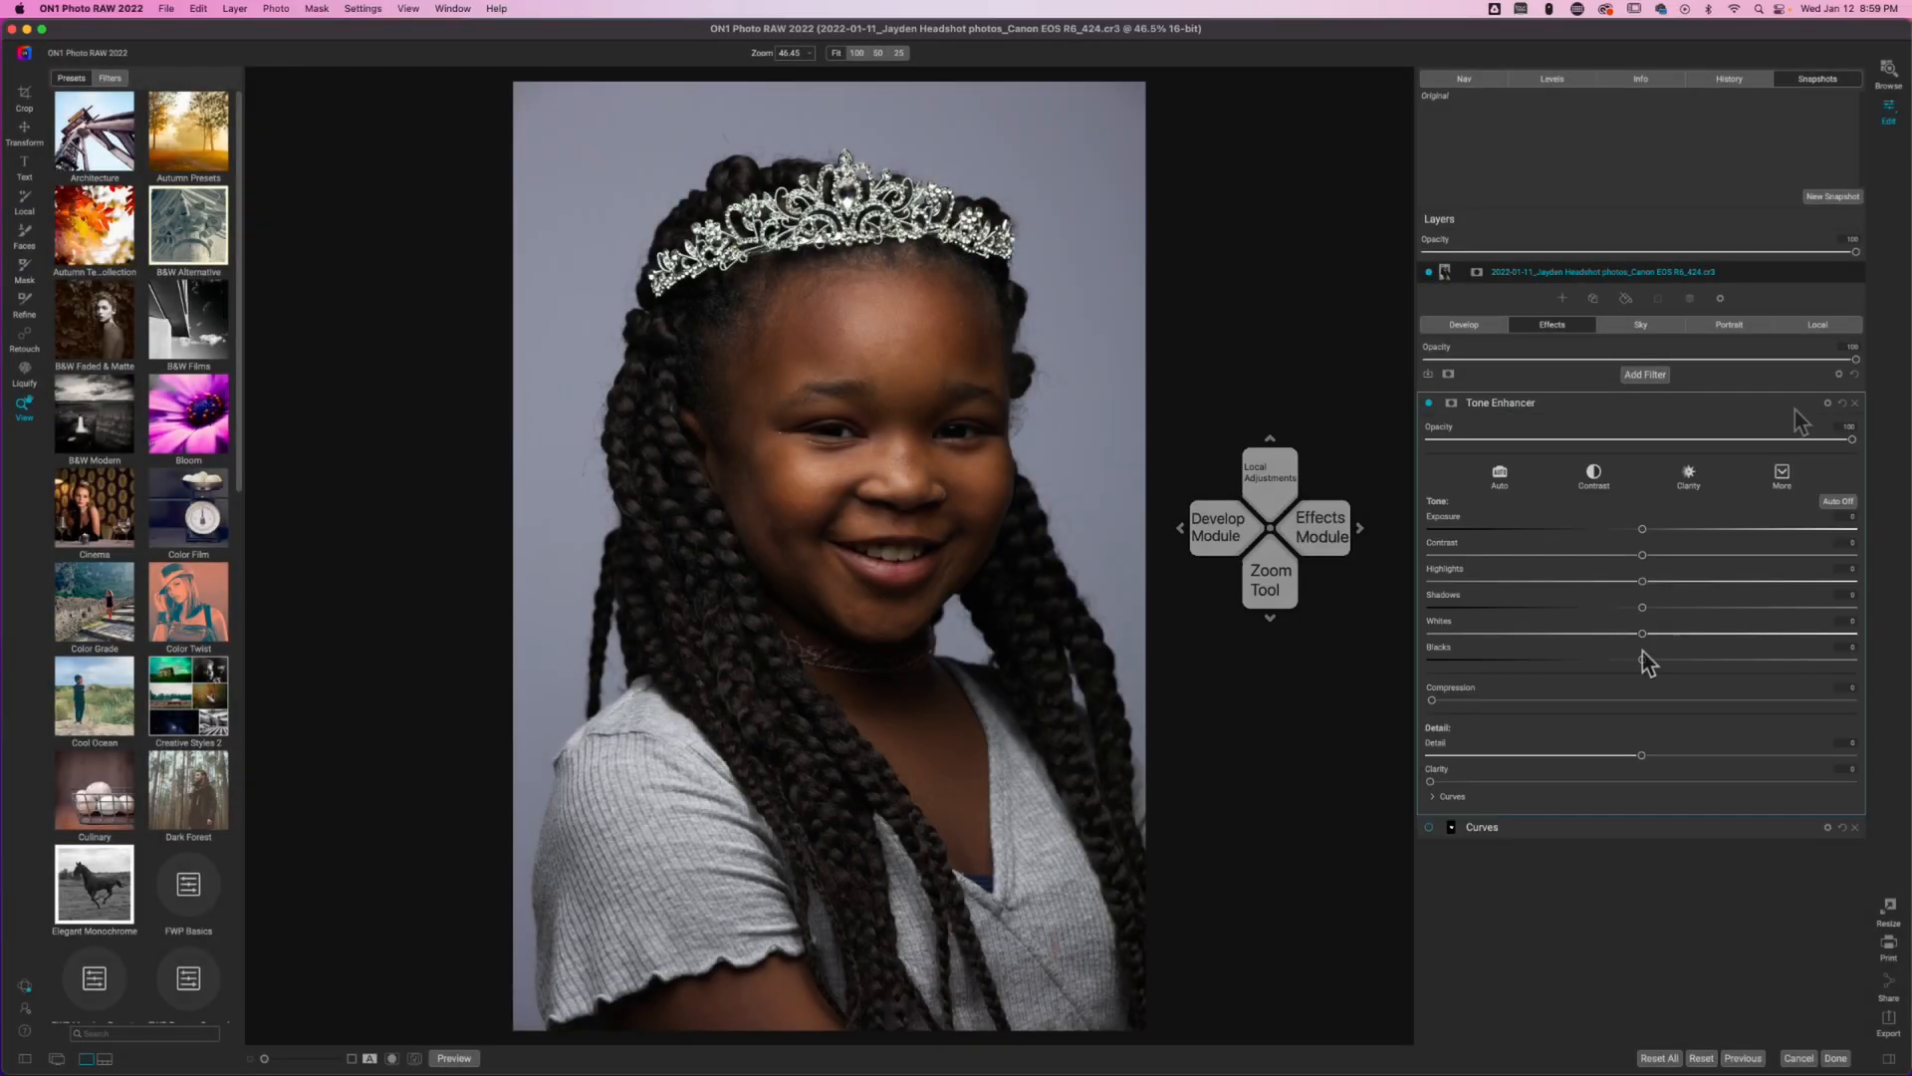
Switch off the local shadow adjustment and return to the Effects filters
click(1812, 326)
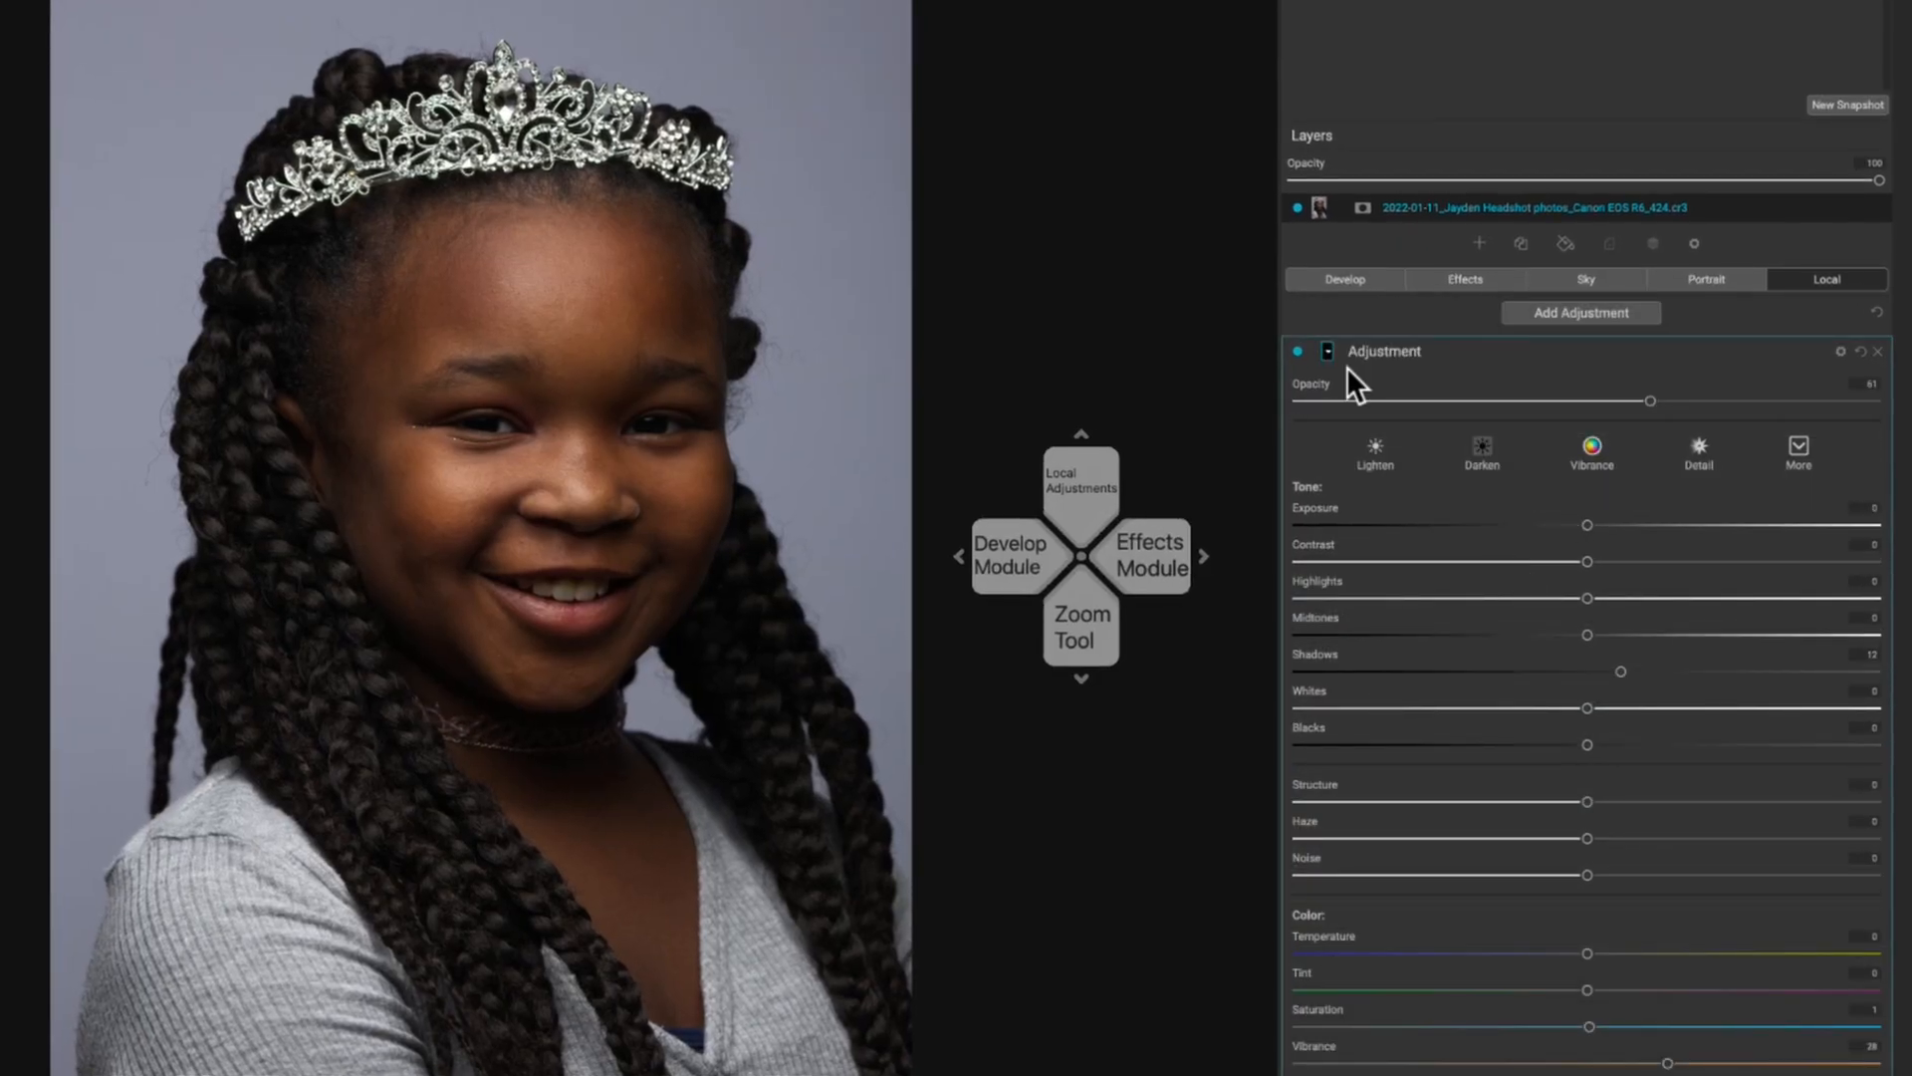
click(1294, 350)
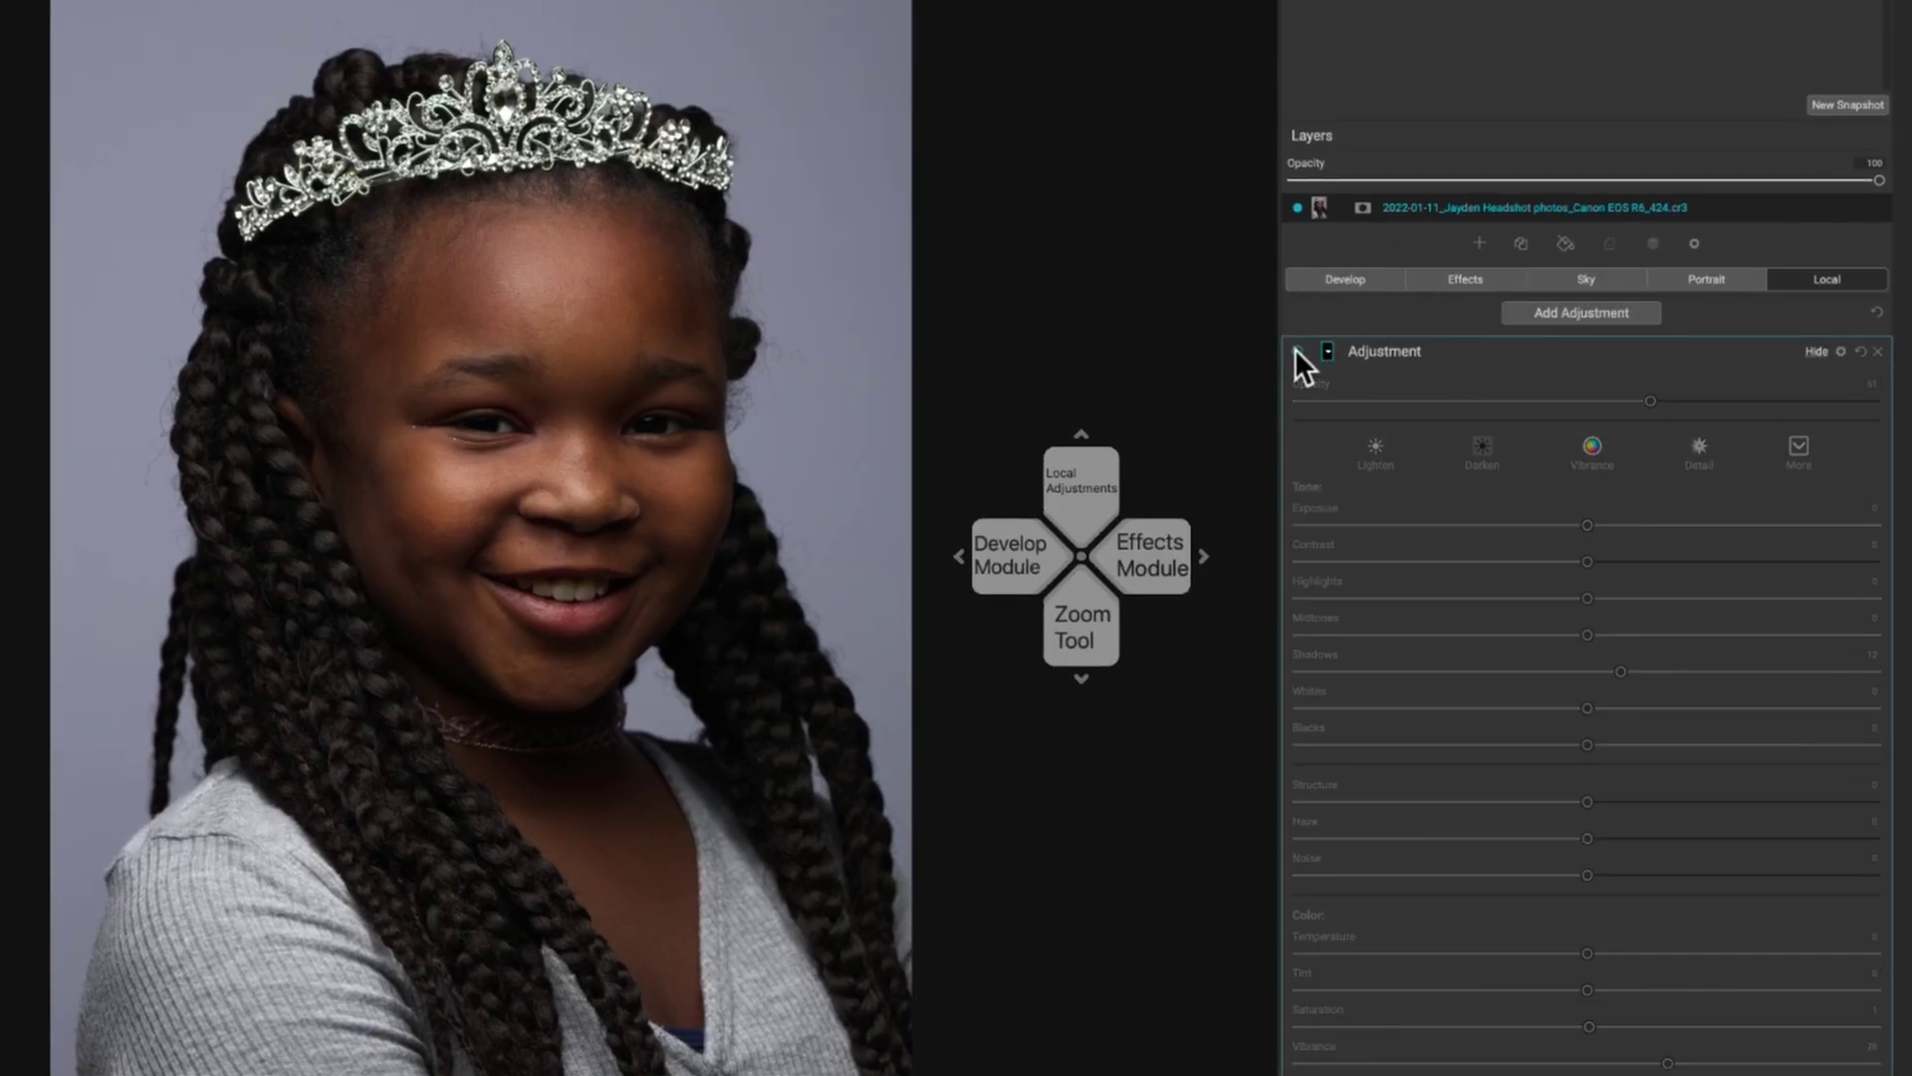
click(1472, 287)
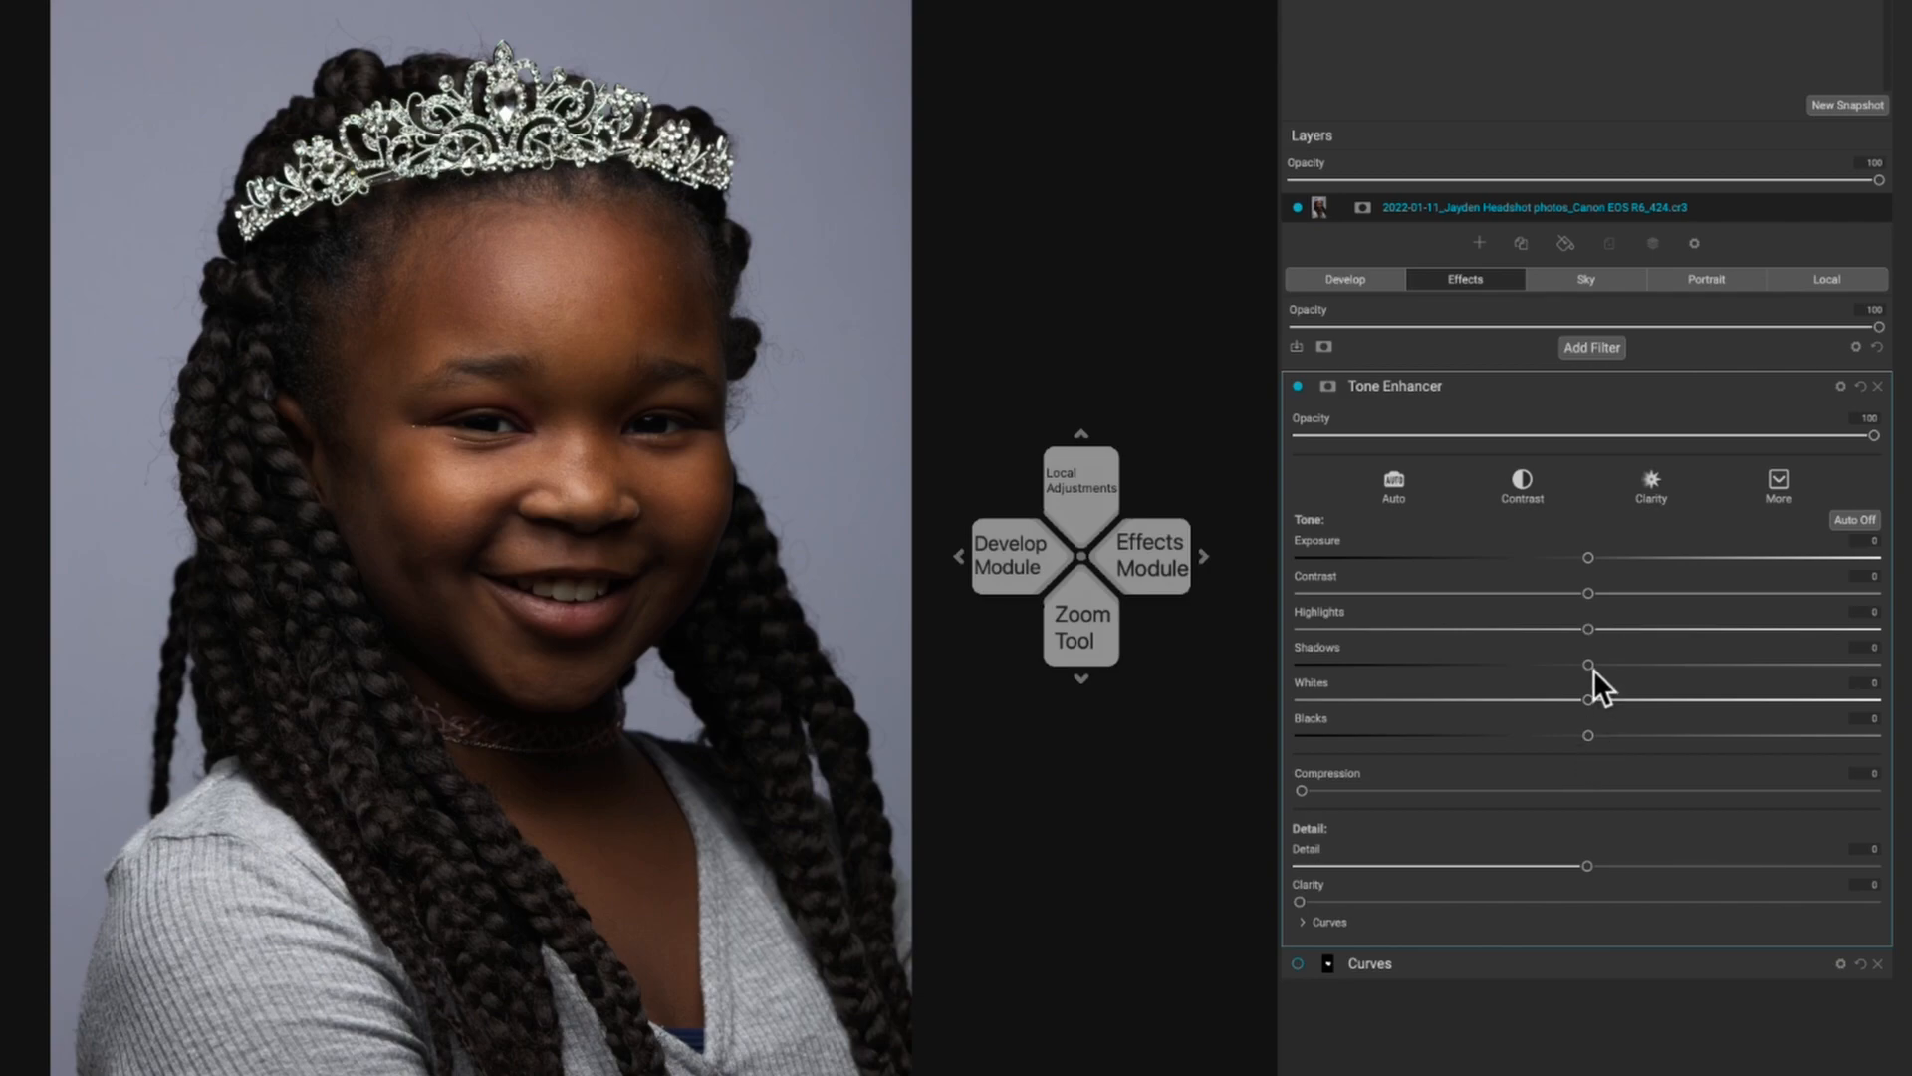
Raise Tone Enhancer Shadows to 28 and paint a larger brush over the shadow under the chin
drag(1588, 665, 1639, 666)
mouse_move(1642, 668)
mouse_down()
mouse_move(1602, 670)
mouse_move(1735, 668)
mouse_up()
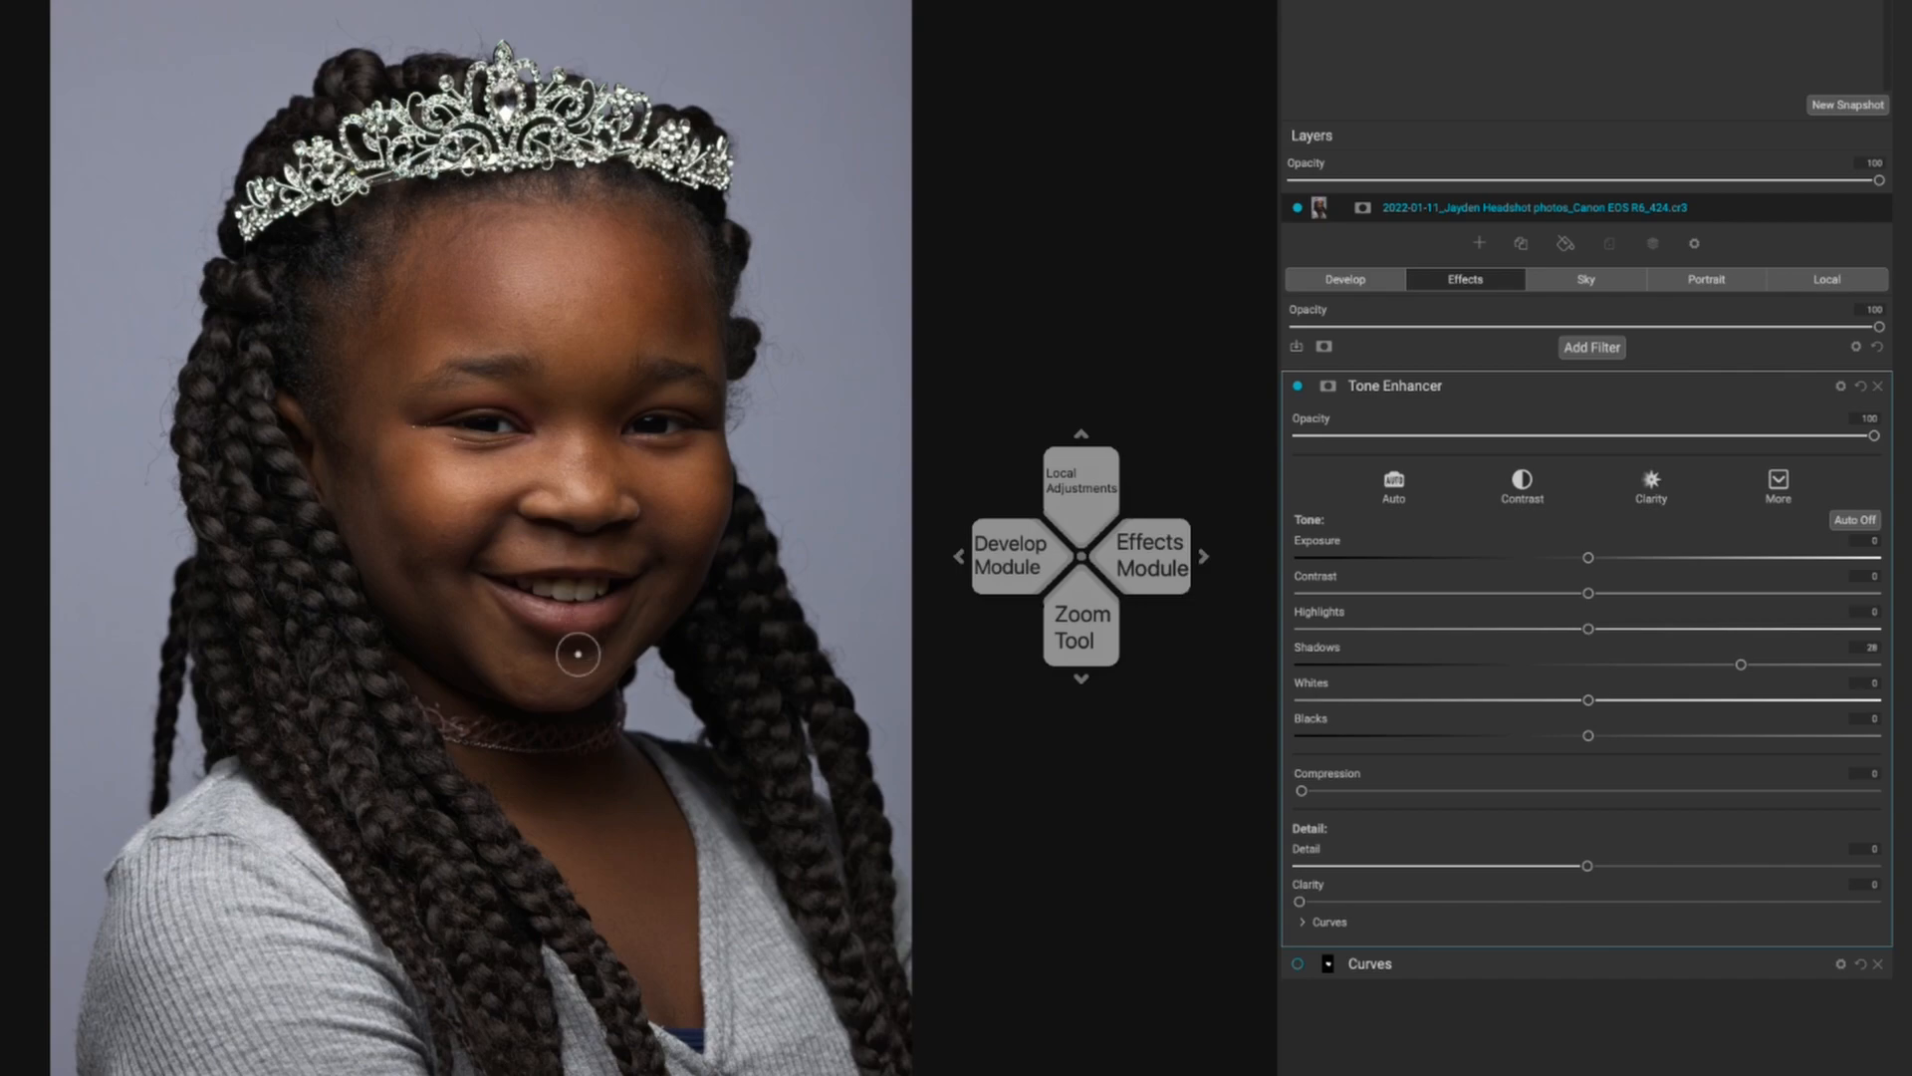
key(bracketright)
key(bracketright)
drag(580, 655, 496, 642)
Invert the Tone Enhancer mask, paint the filter back in under the chin, and preview the mask
click(1327, 384)
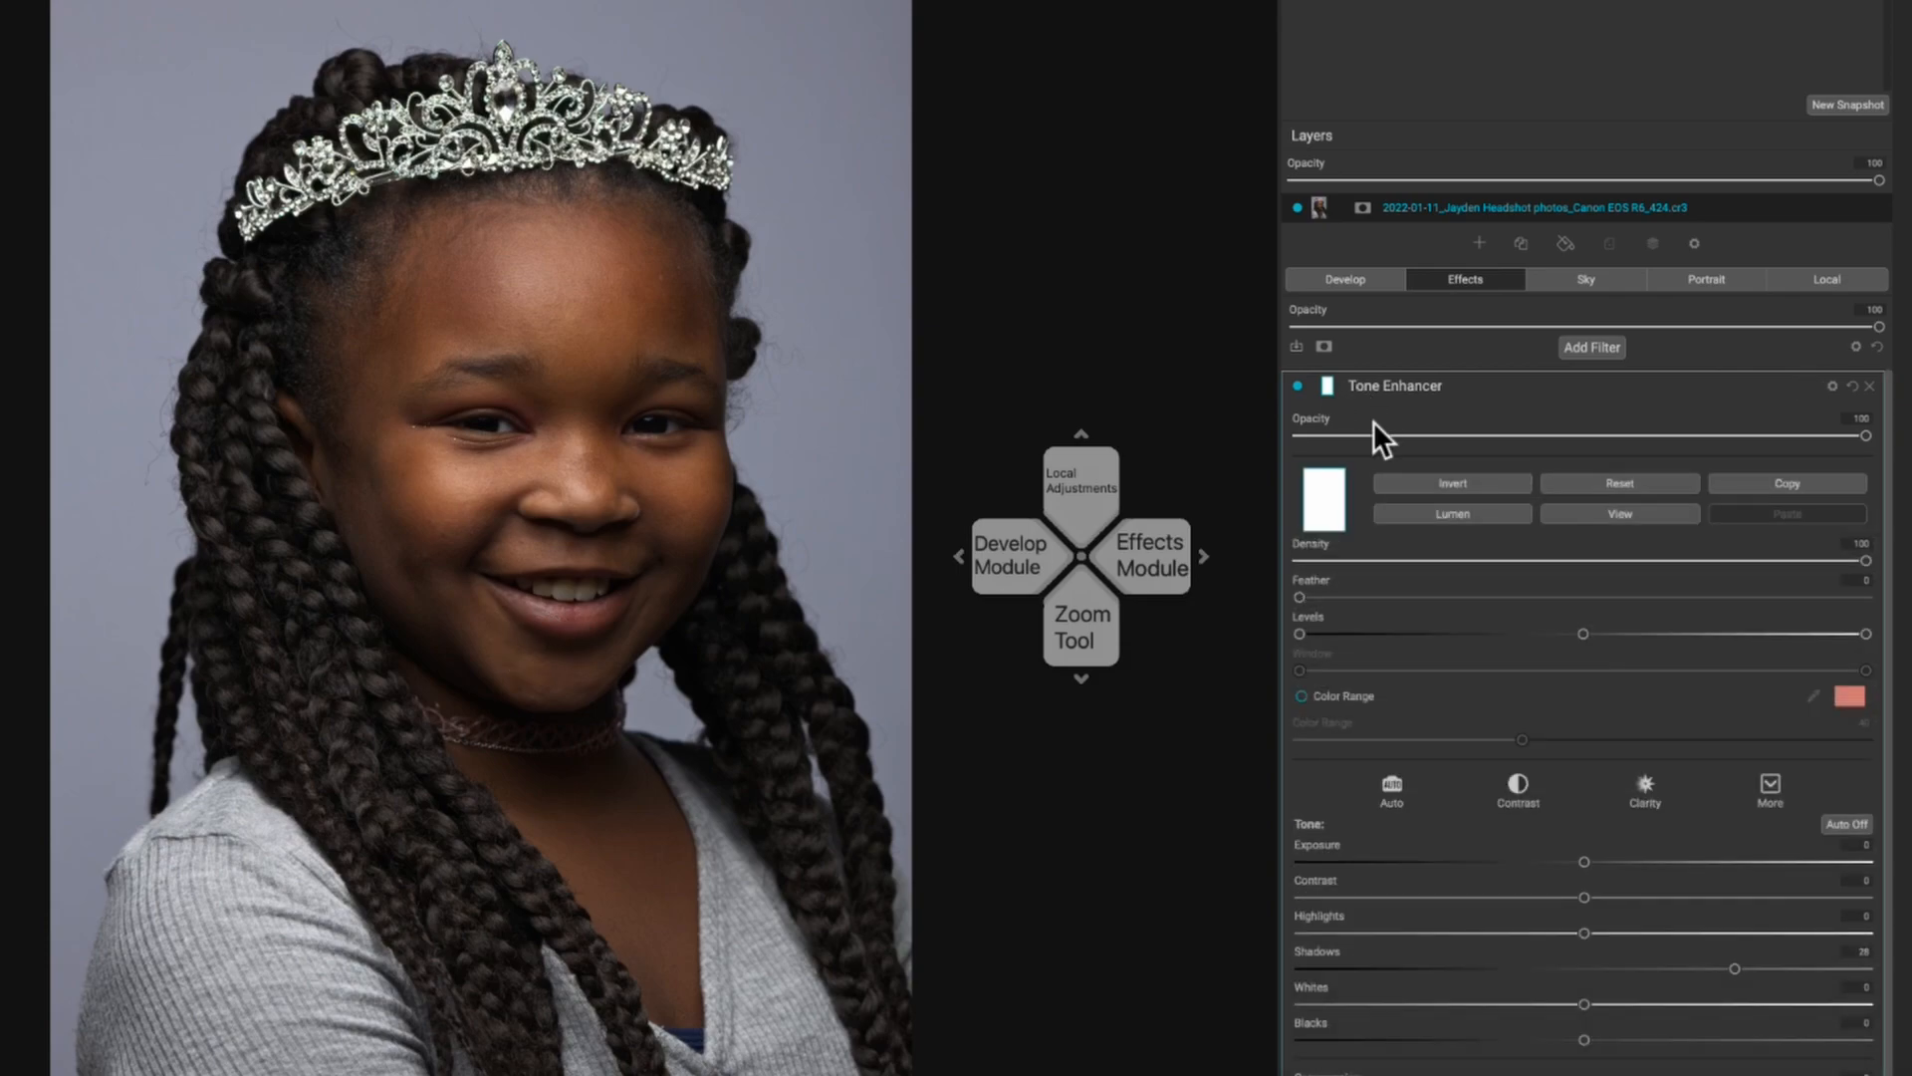
click(1452, 483)
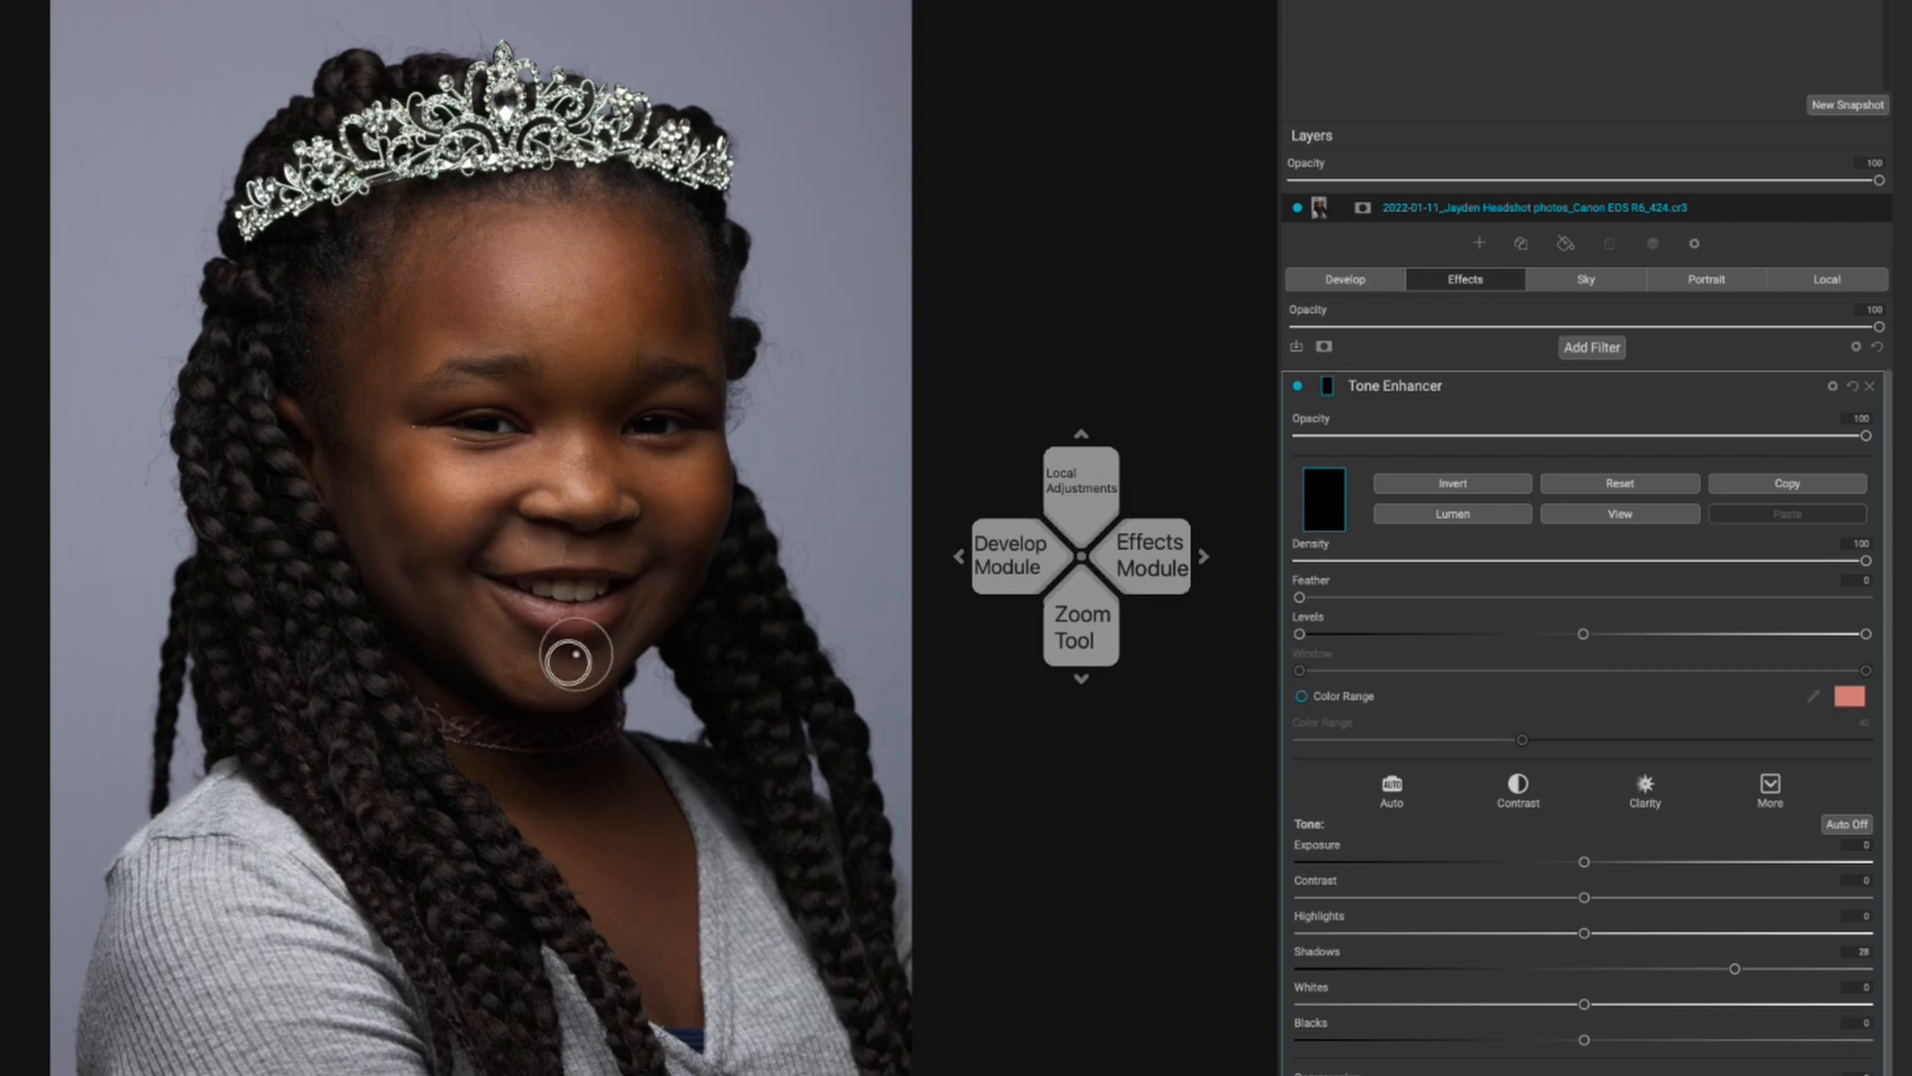
drag(516, 658, 391, 531)
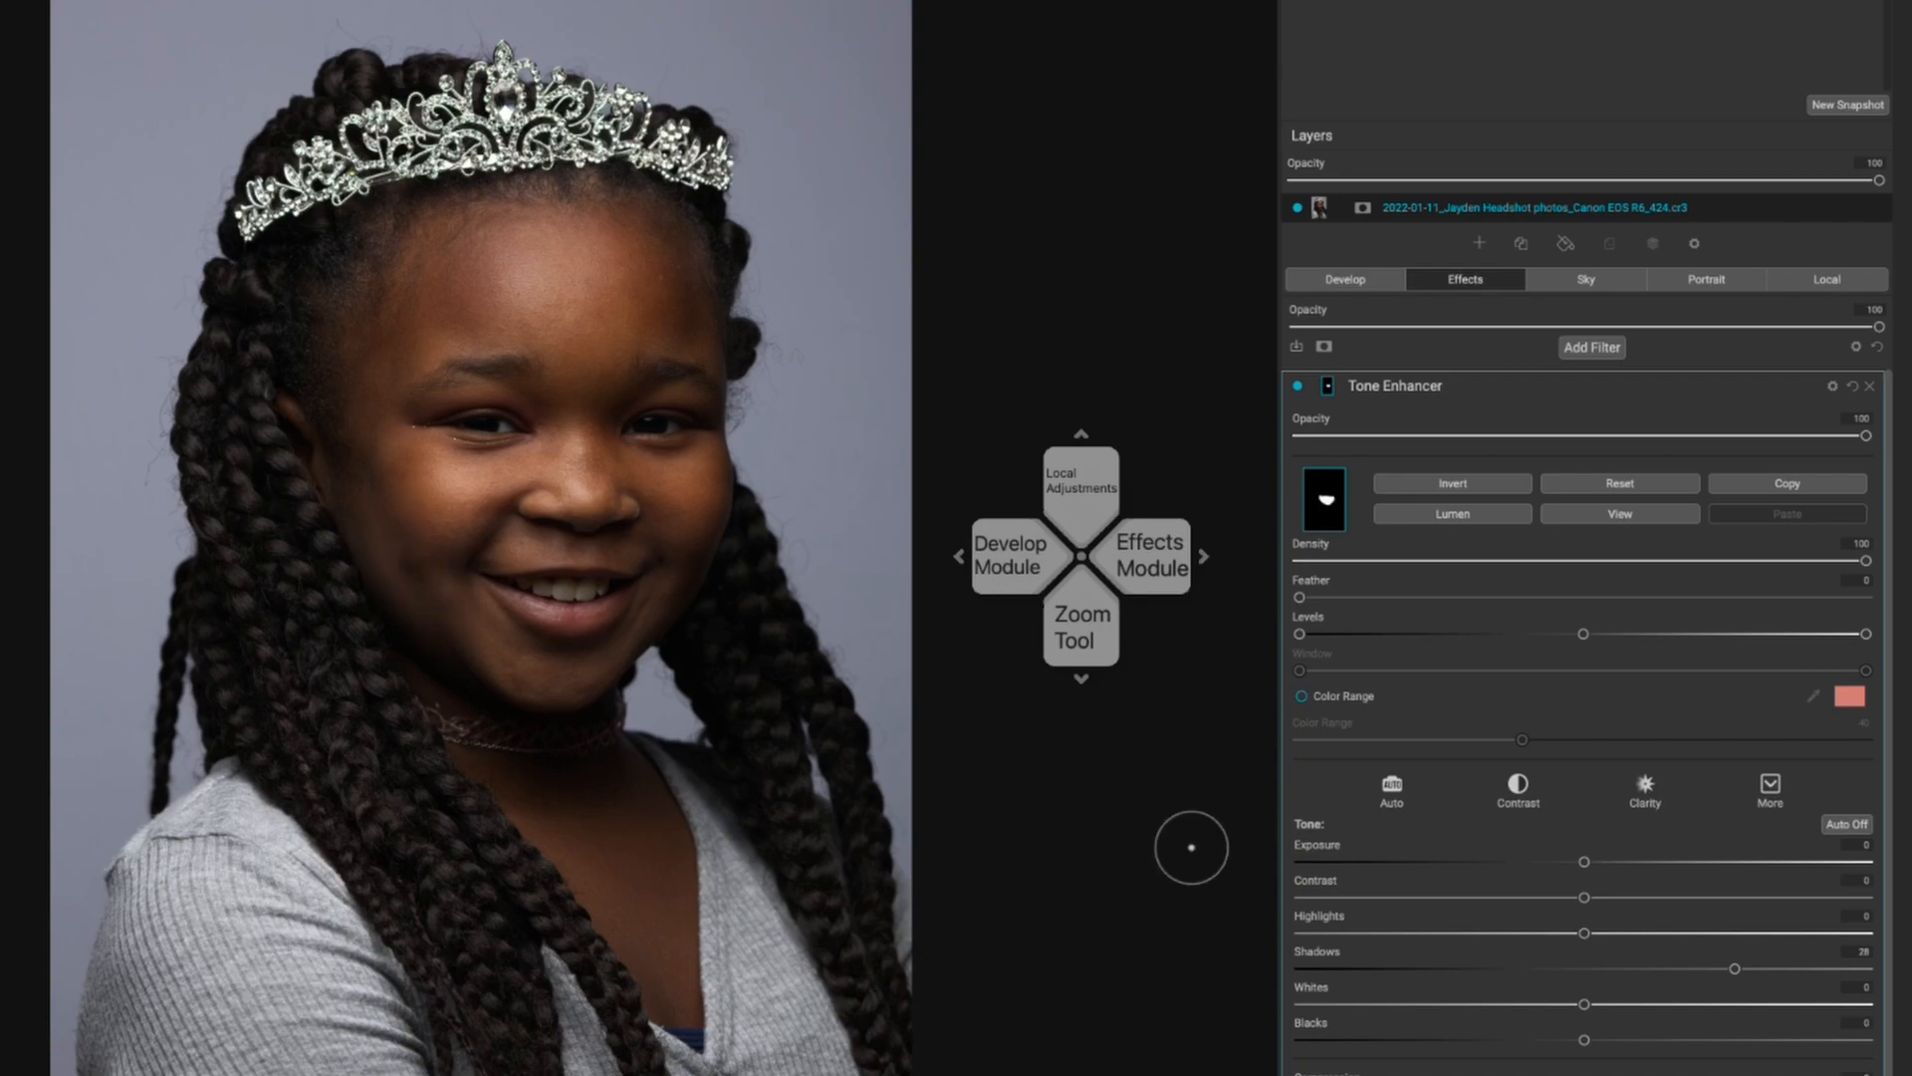
key(o)
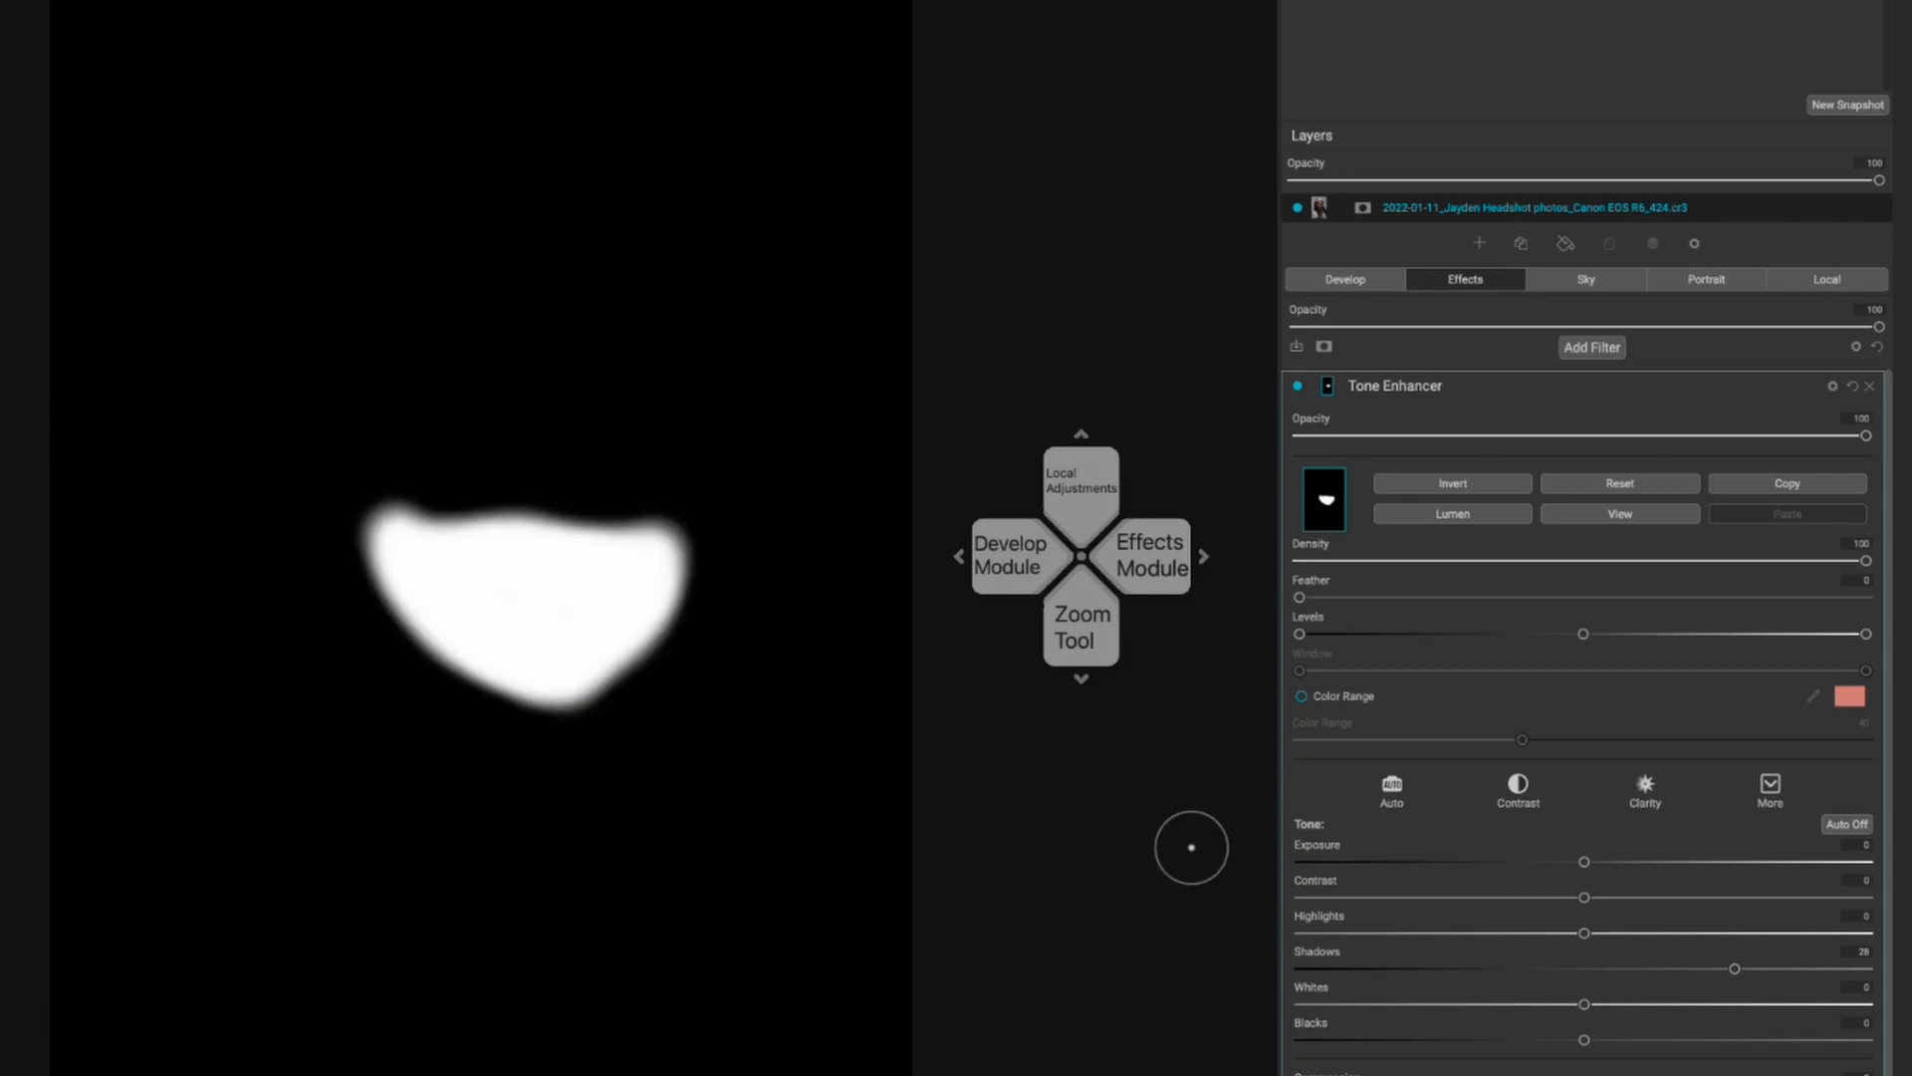
key(o)
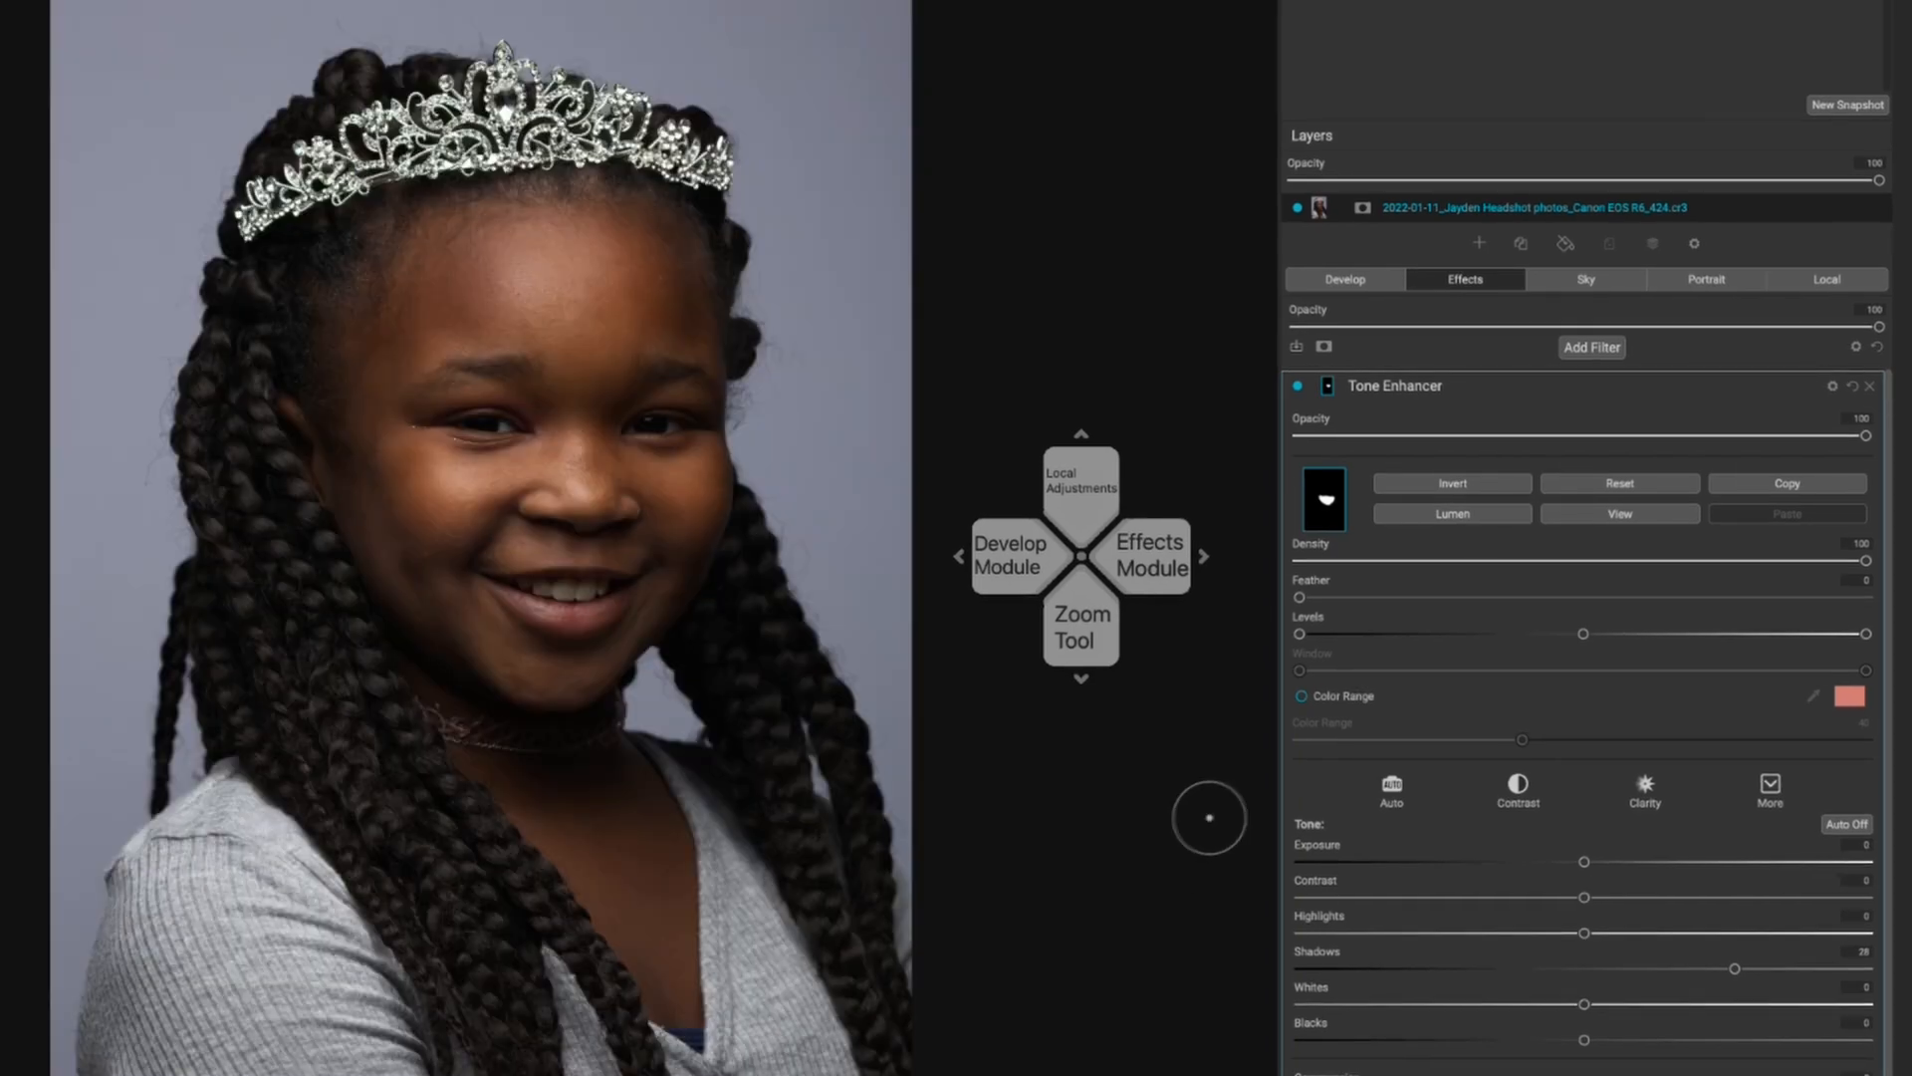
Compare the masked Tone Enhancer off and on, then settle its Shadows at 20
click(1296, 382)
drag(1734, 969, 1812, 968)
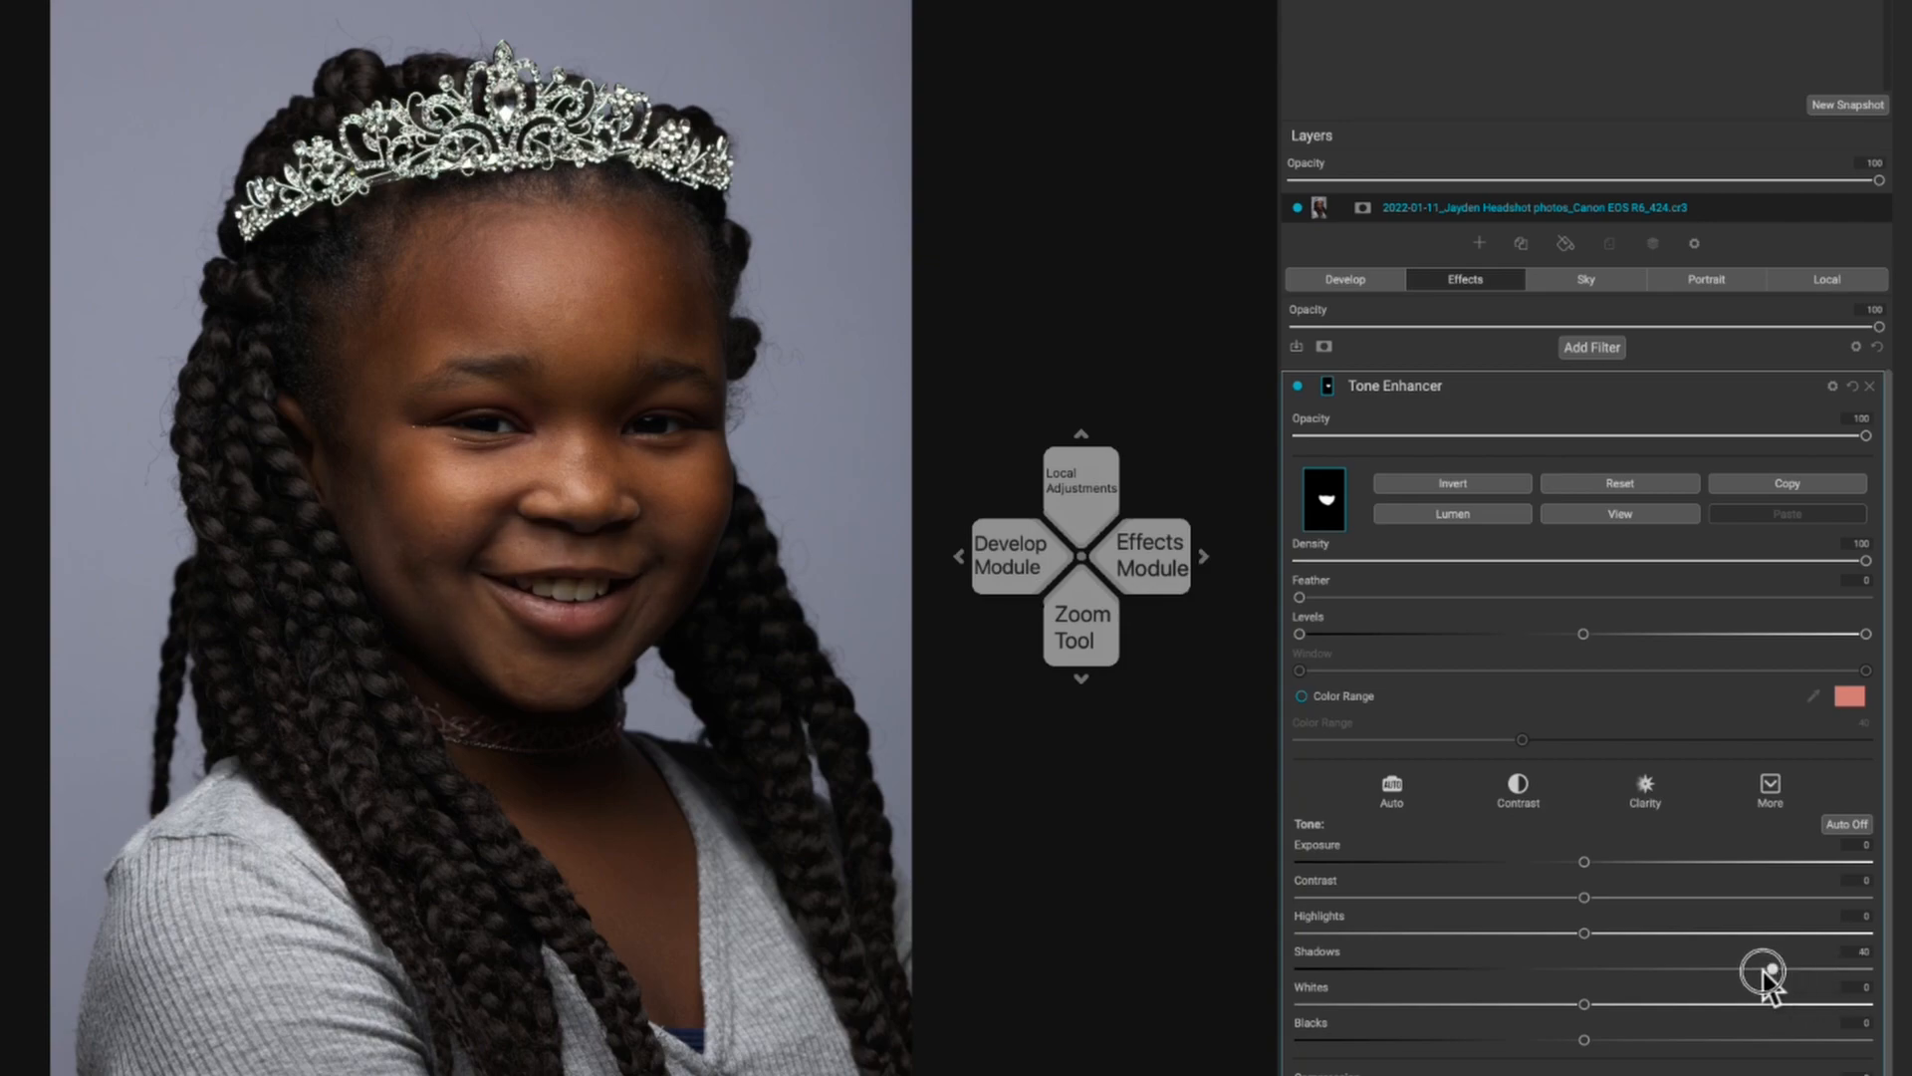
drag(1822, 968, 1708, 975)
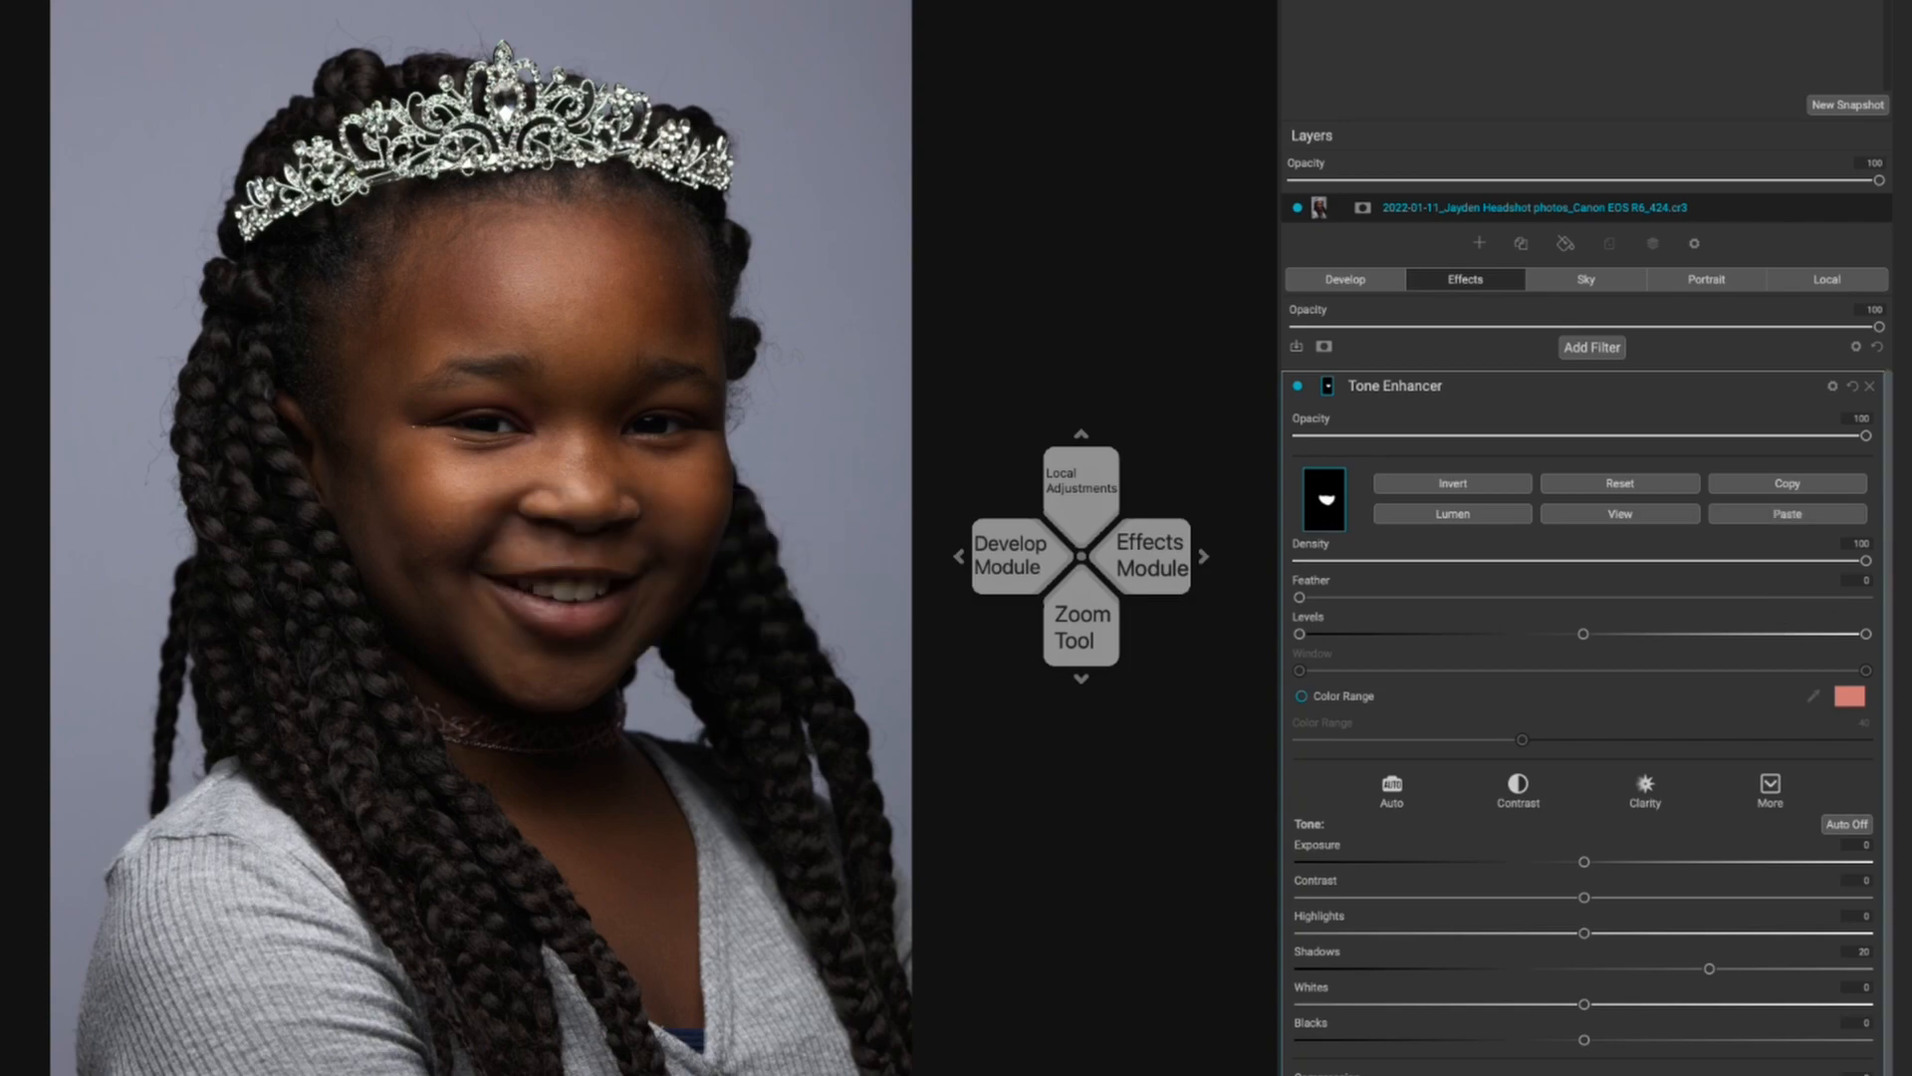
Add a Color Enhancer filter and paste the copied chin-shadow mask into it
click(1374, 386)
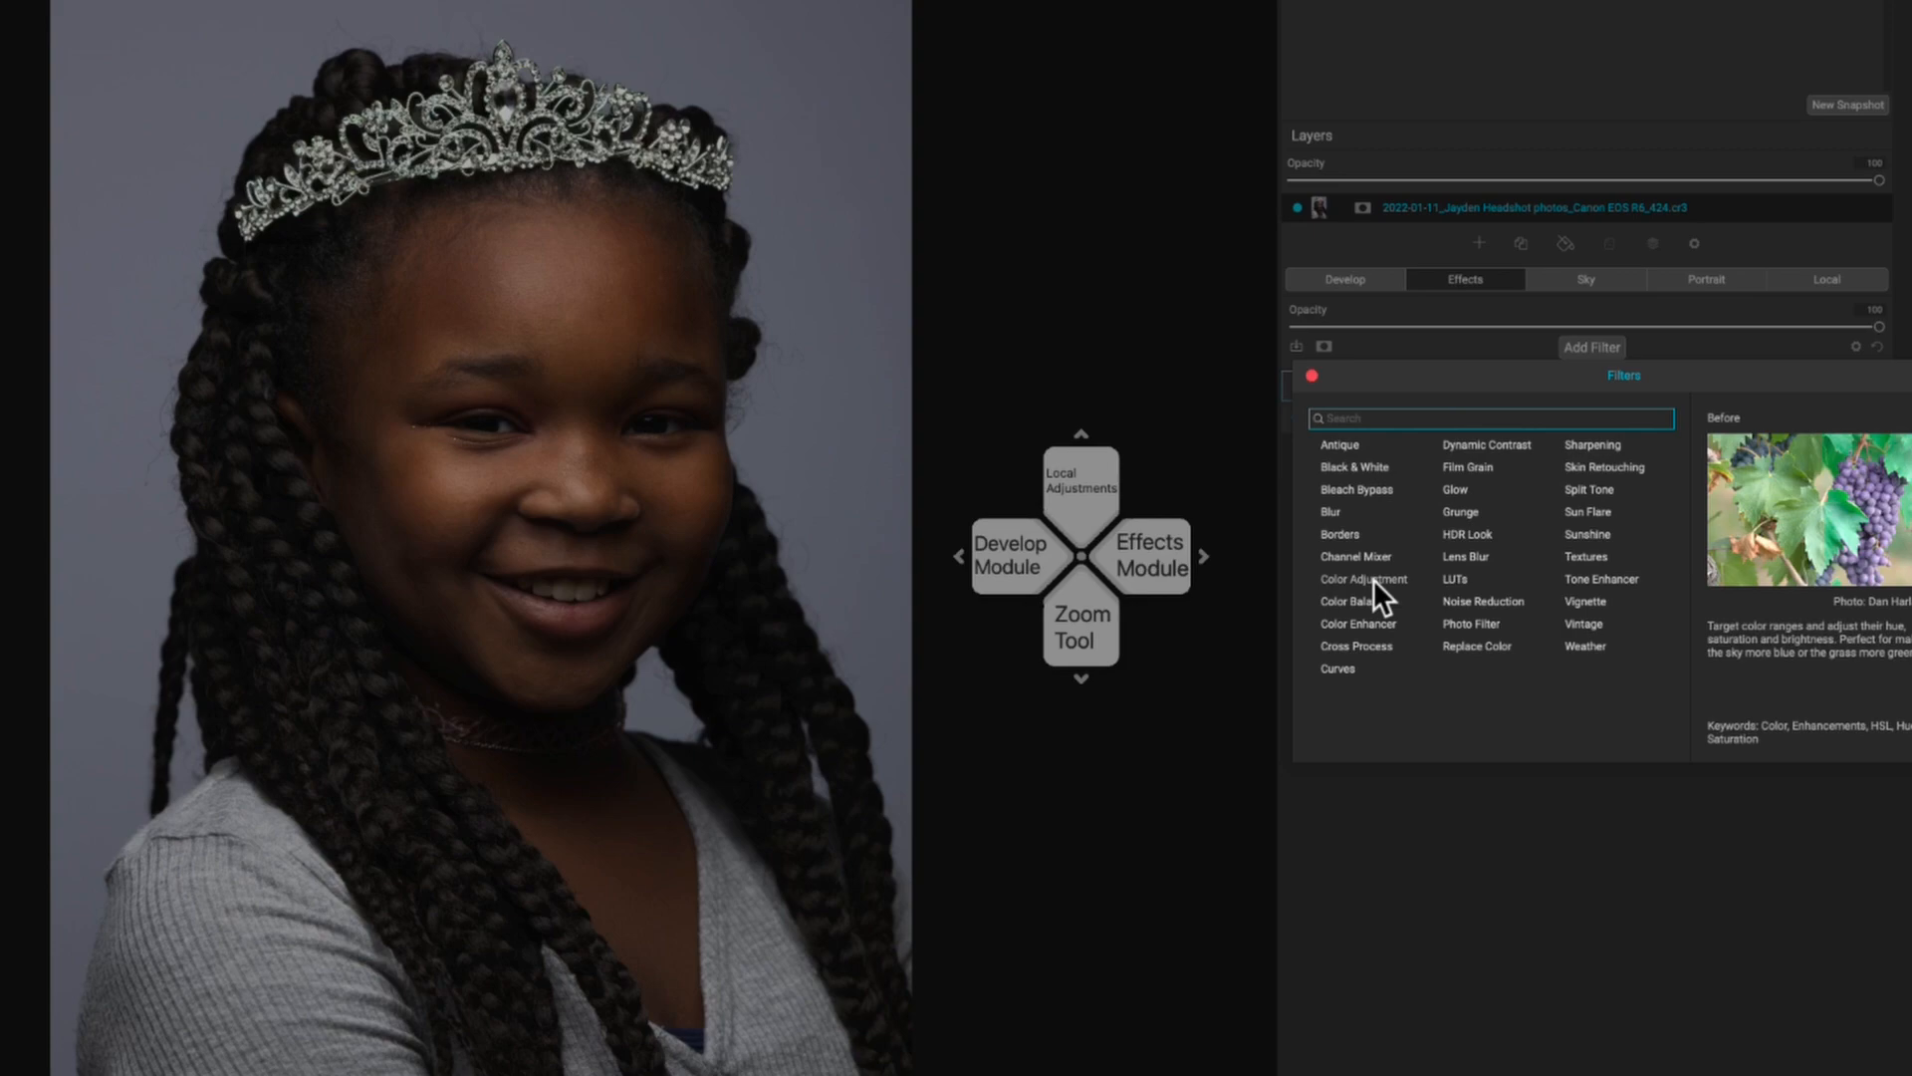
click(1373, 578)
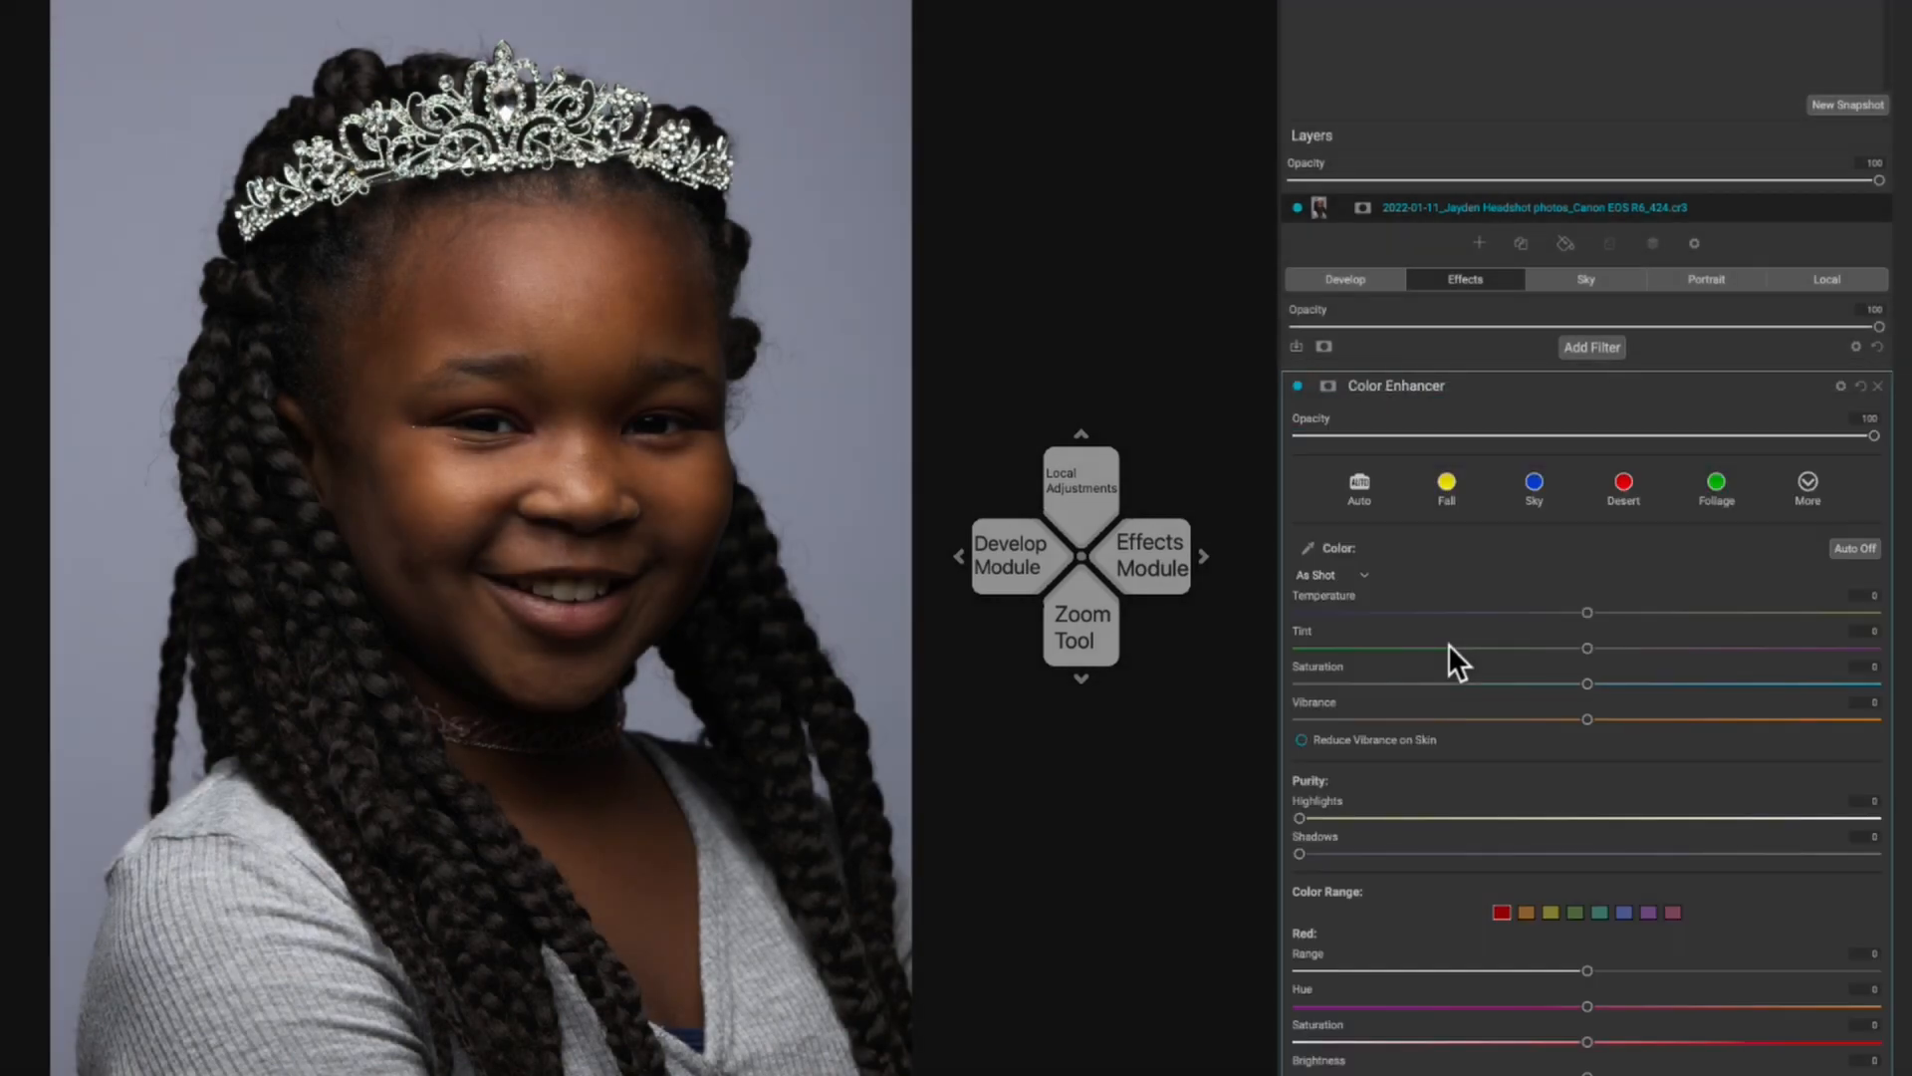
click(1327, 387)
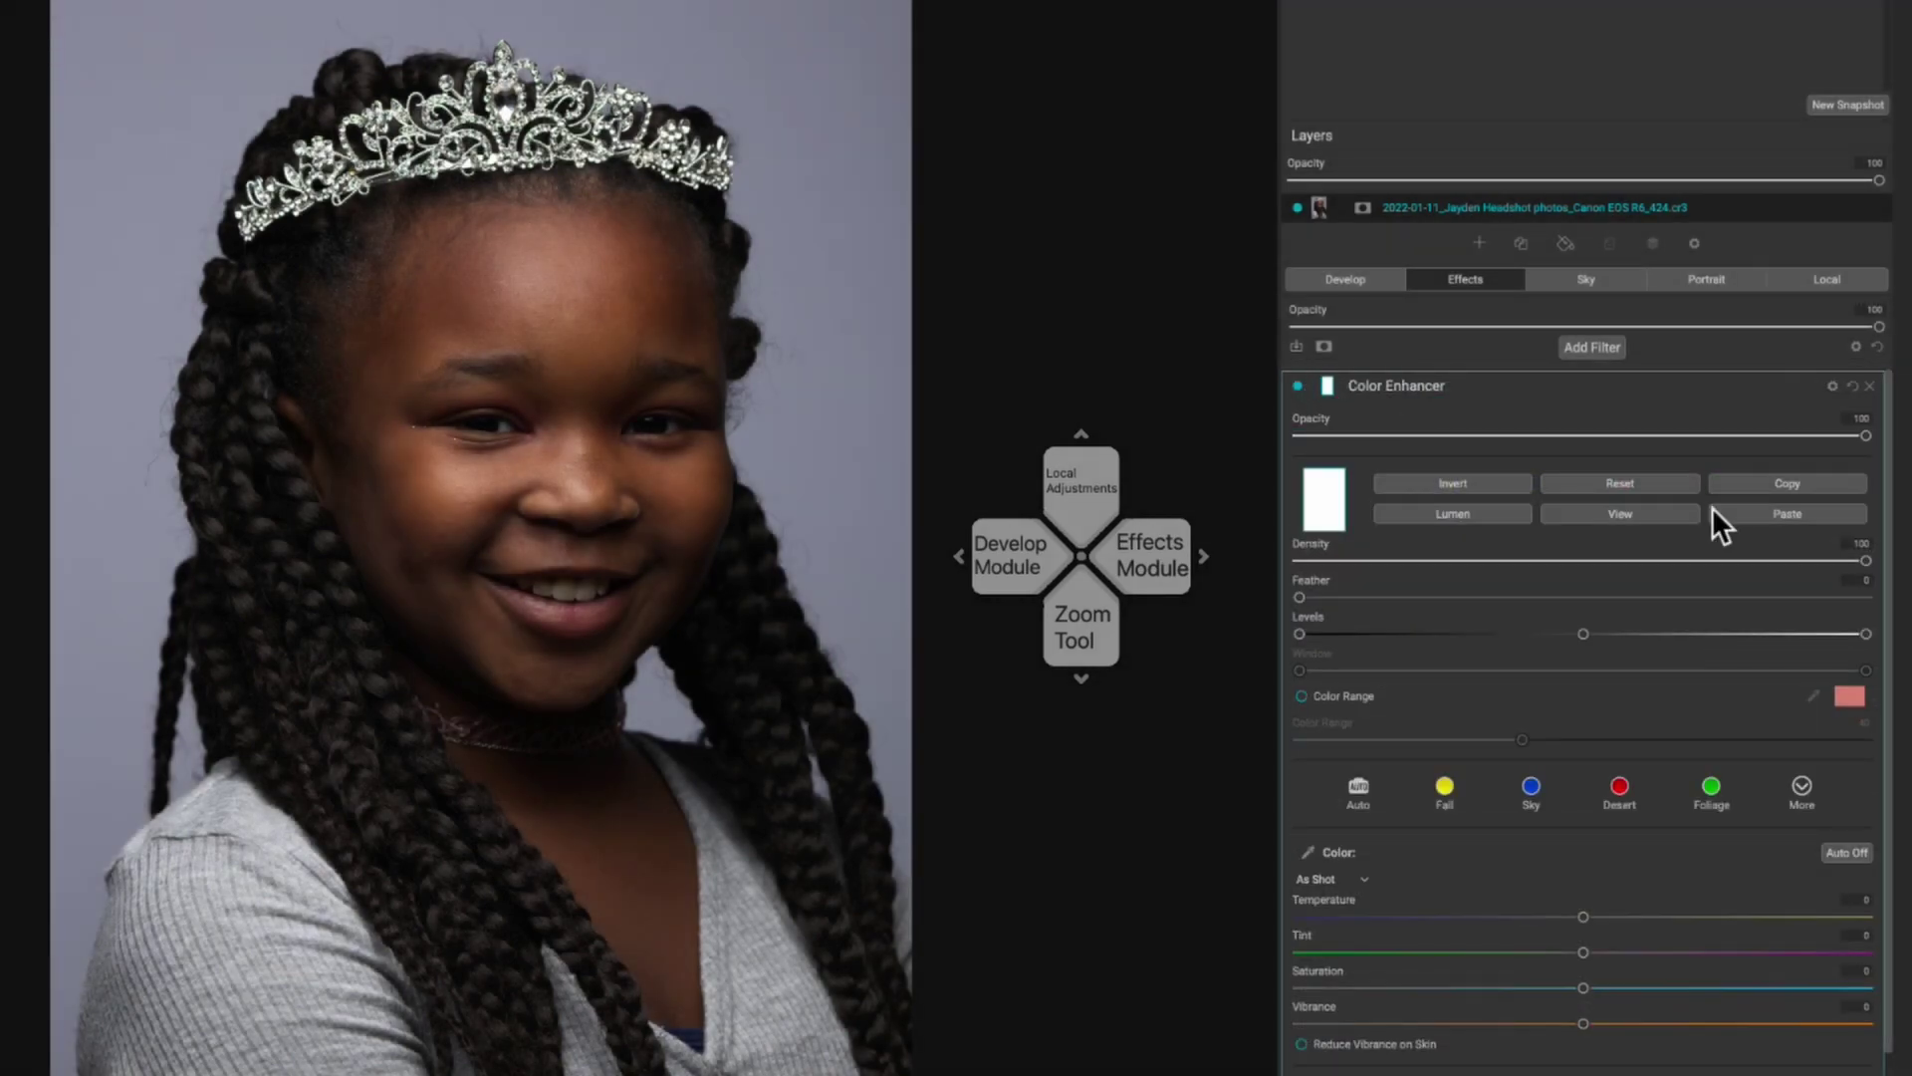
click(1781, 515)
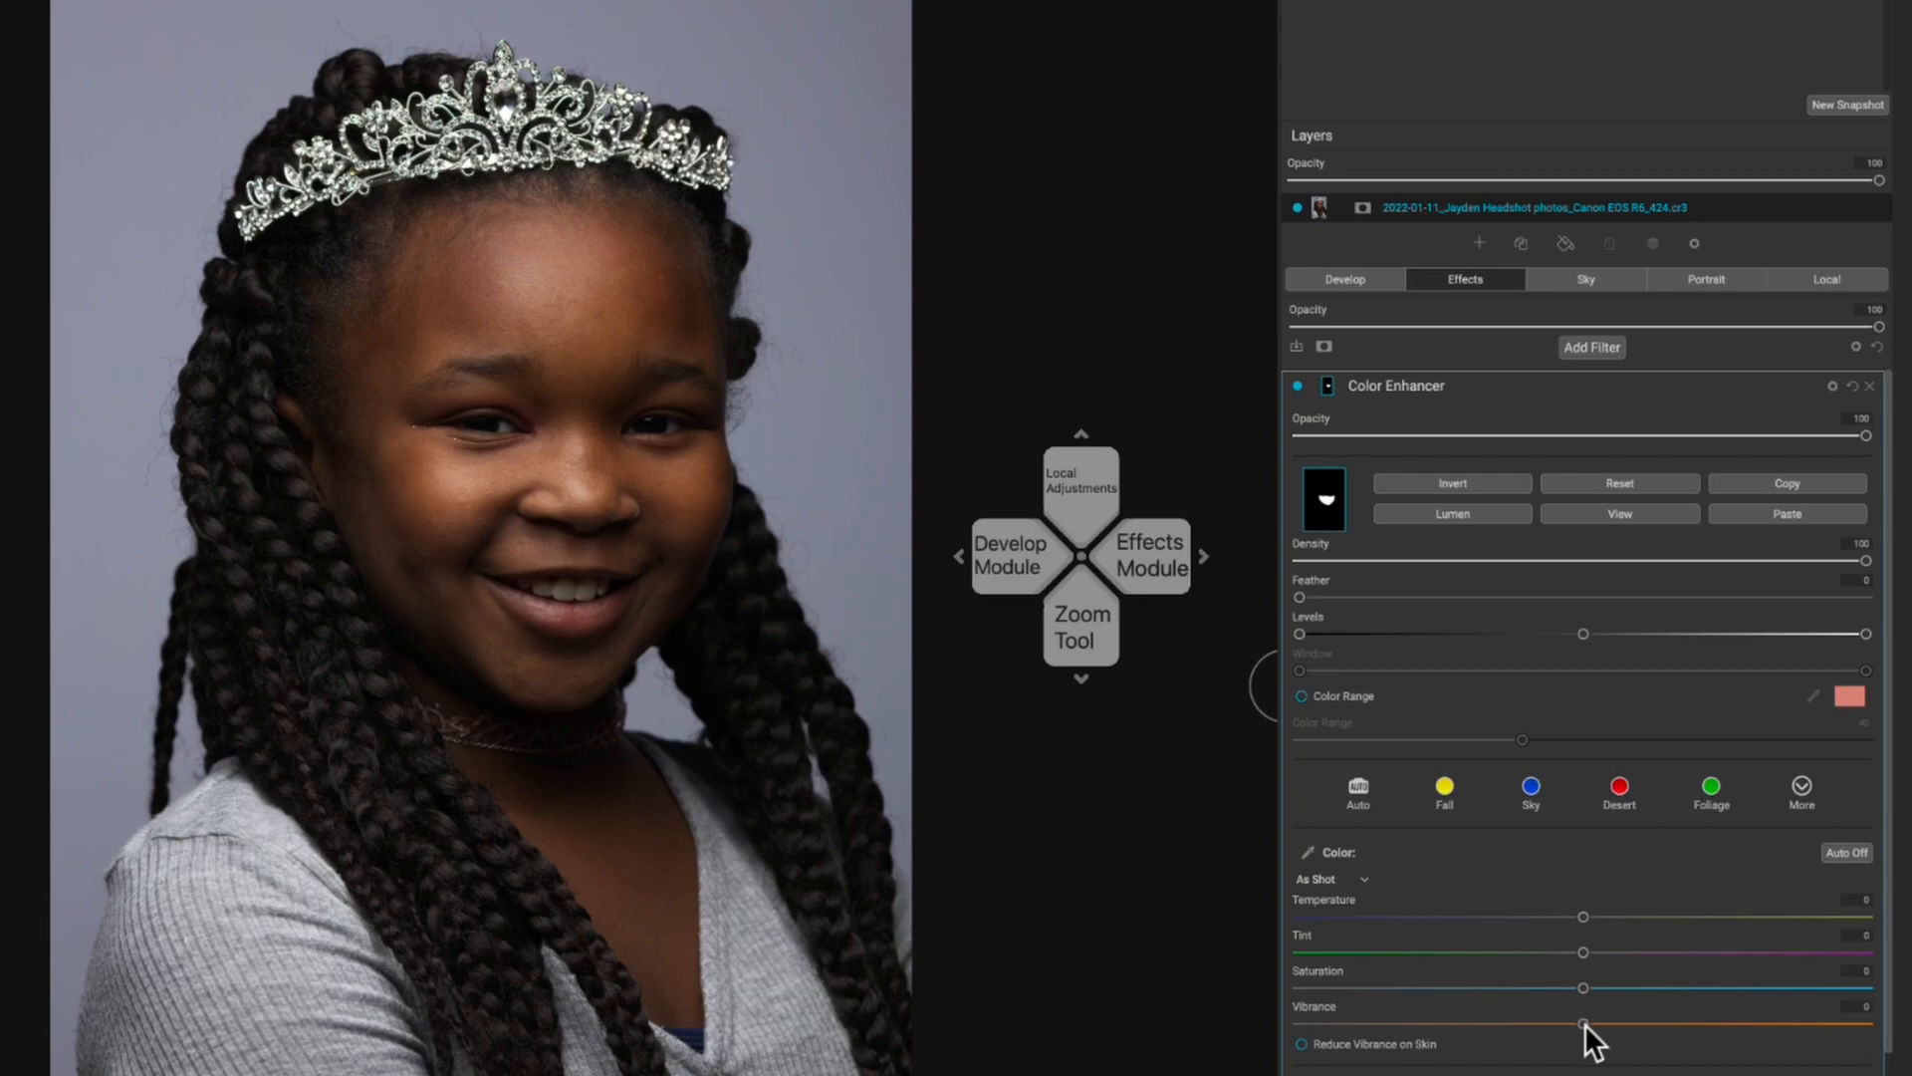
Set the masked Color Enhancer to Vibrance 9 and Saturation 1, checking the effect off and on
drag(1584, 1024, 1628, 1026)
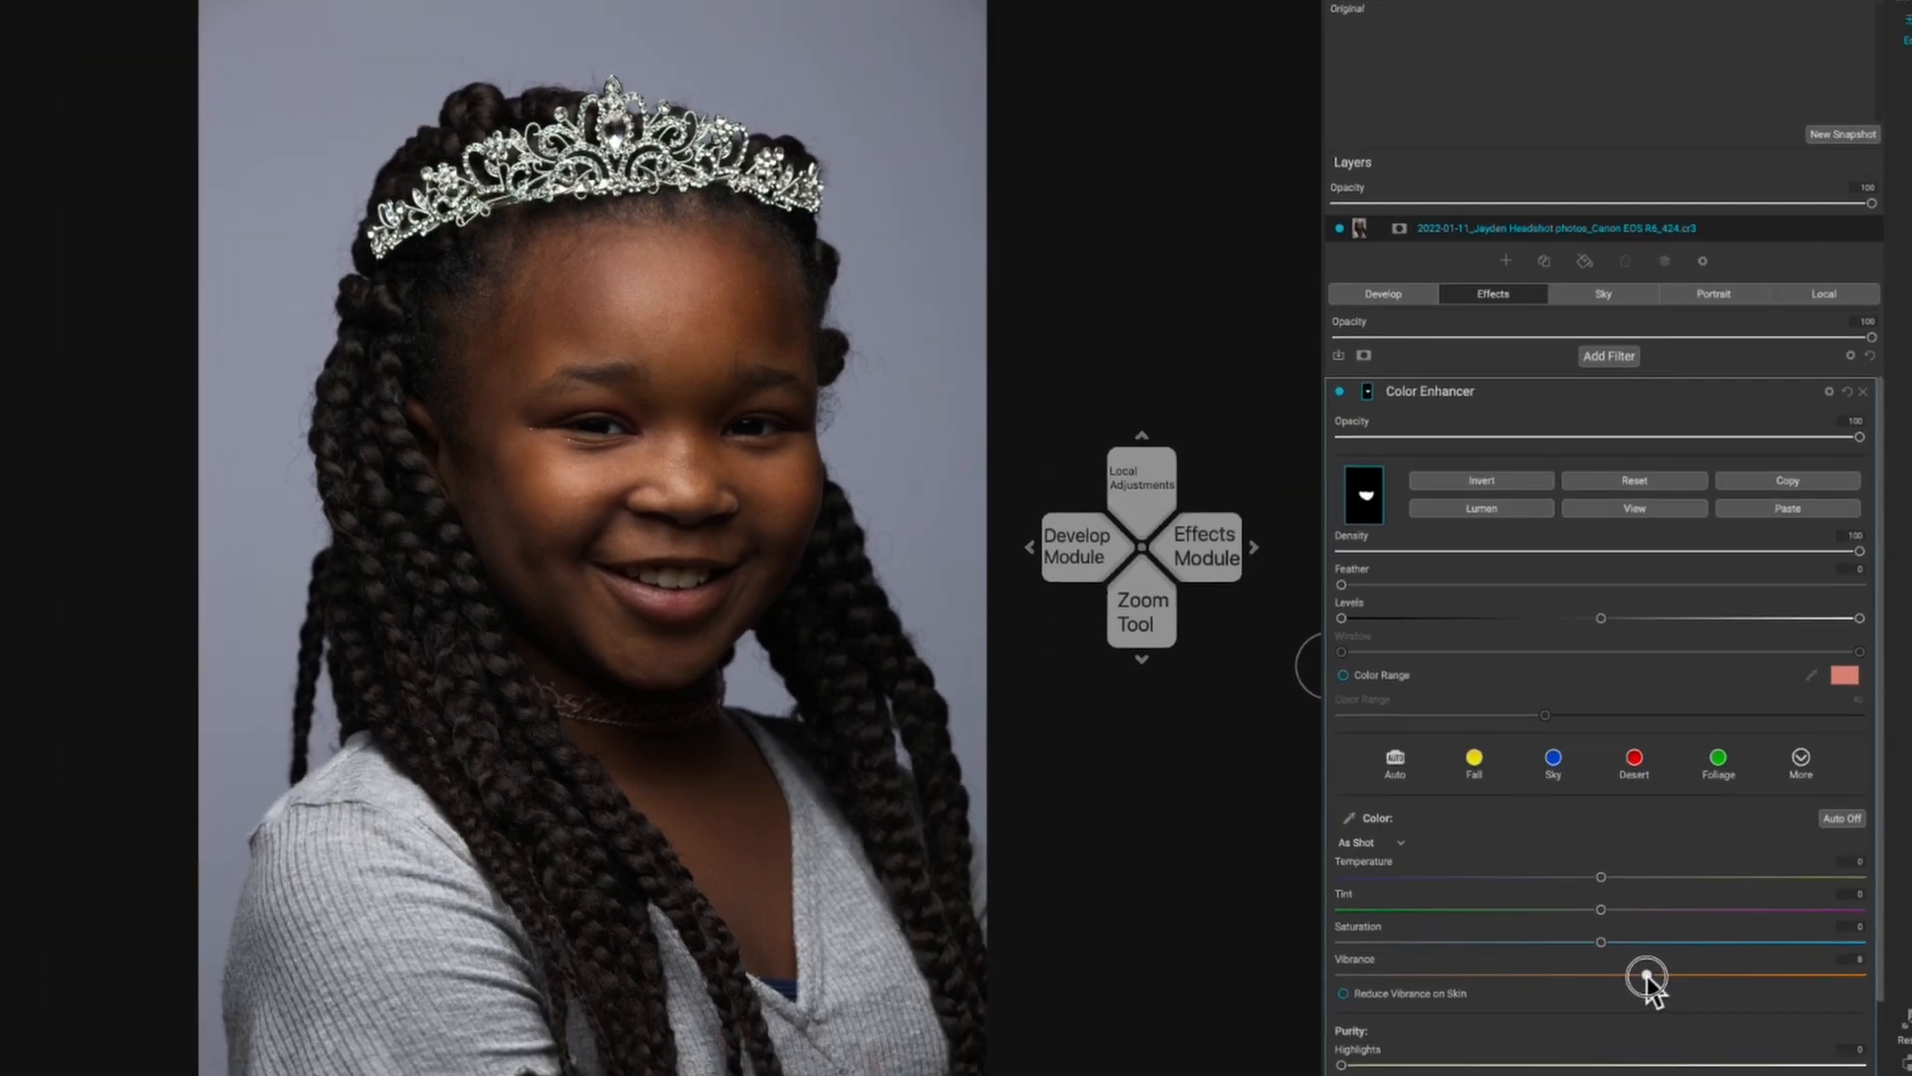
drag(1647, 979, 1652, 977)
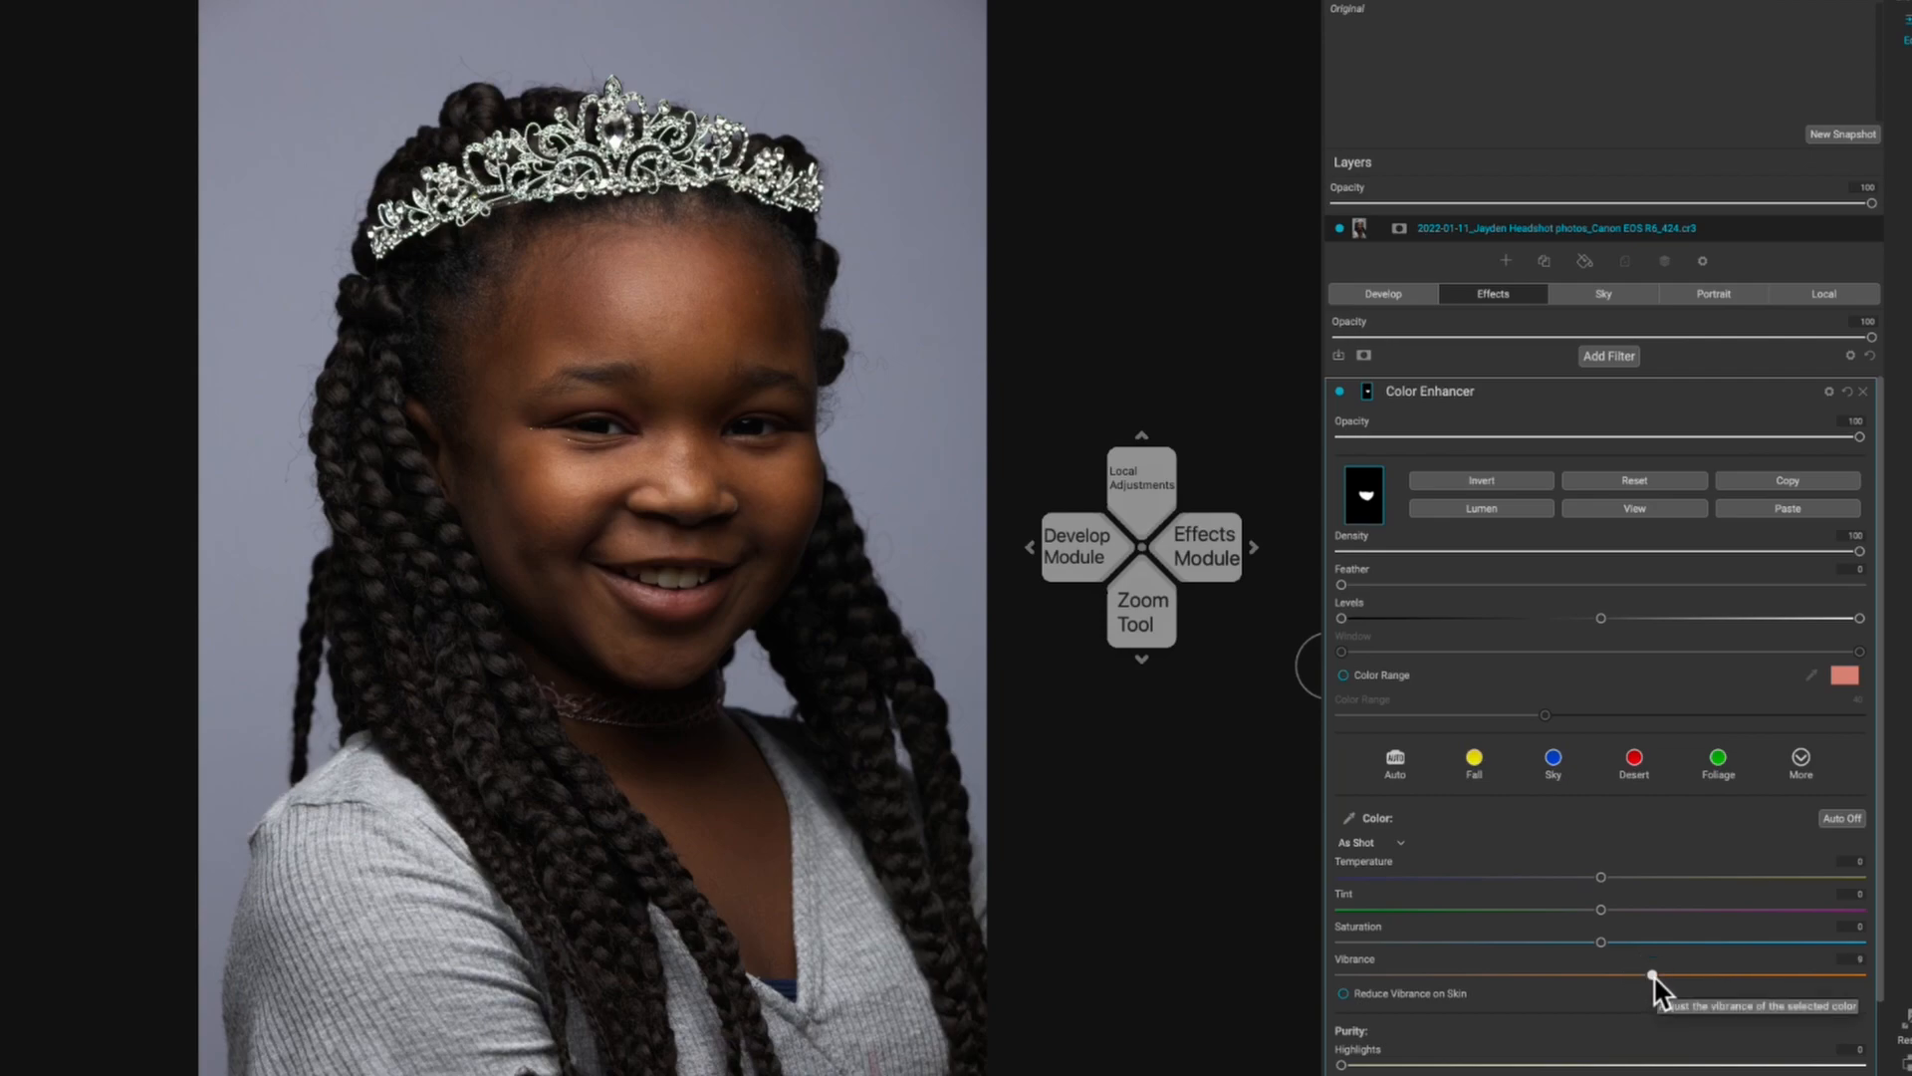
click(1338, 391)
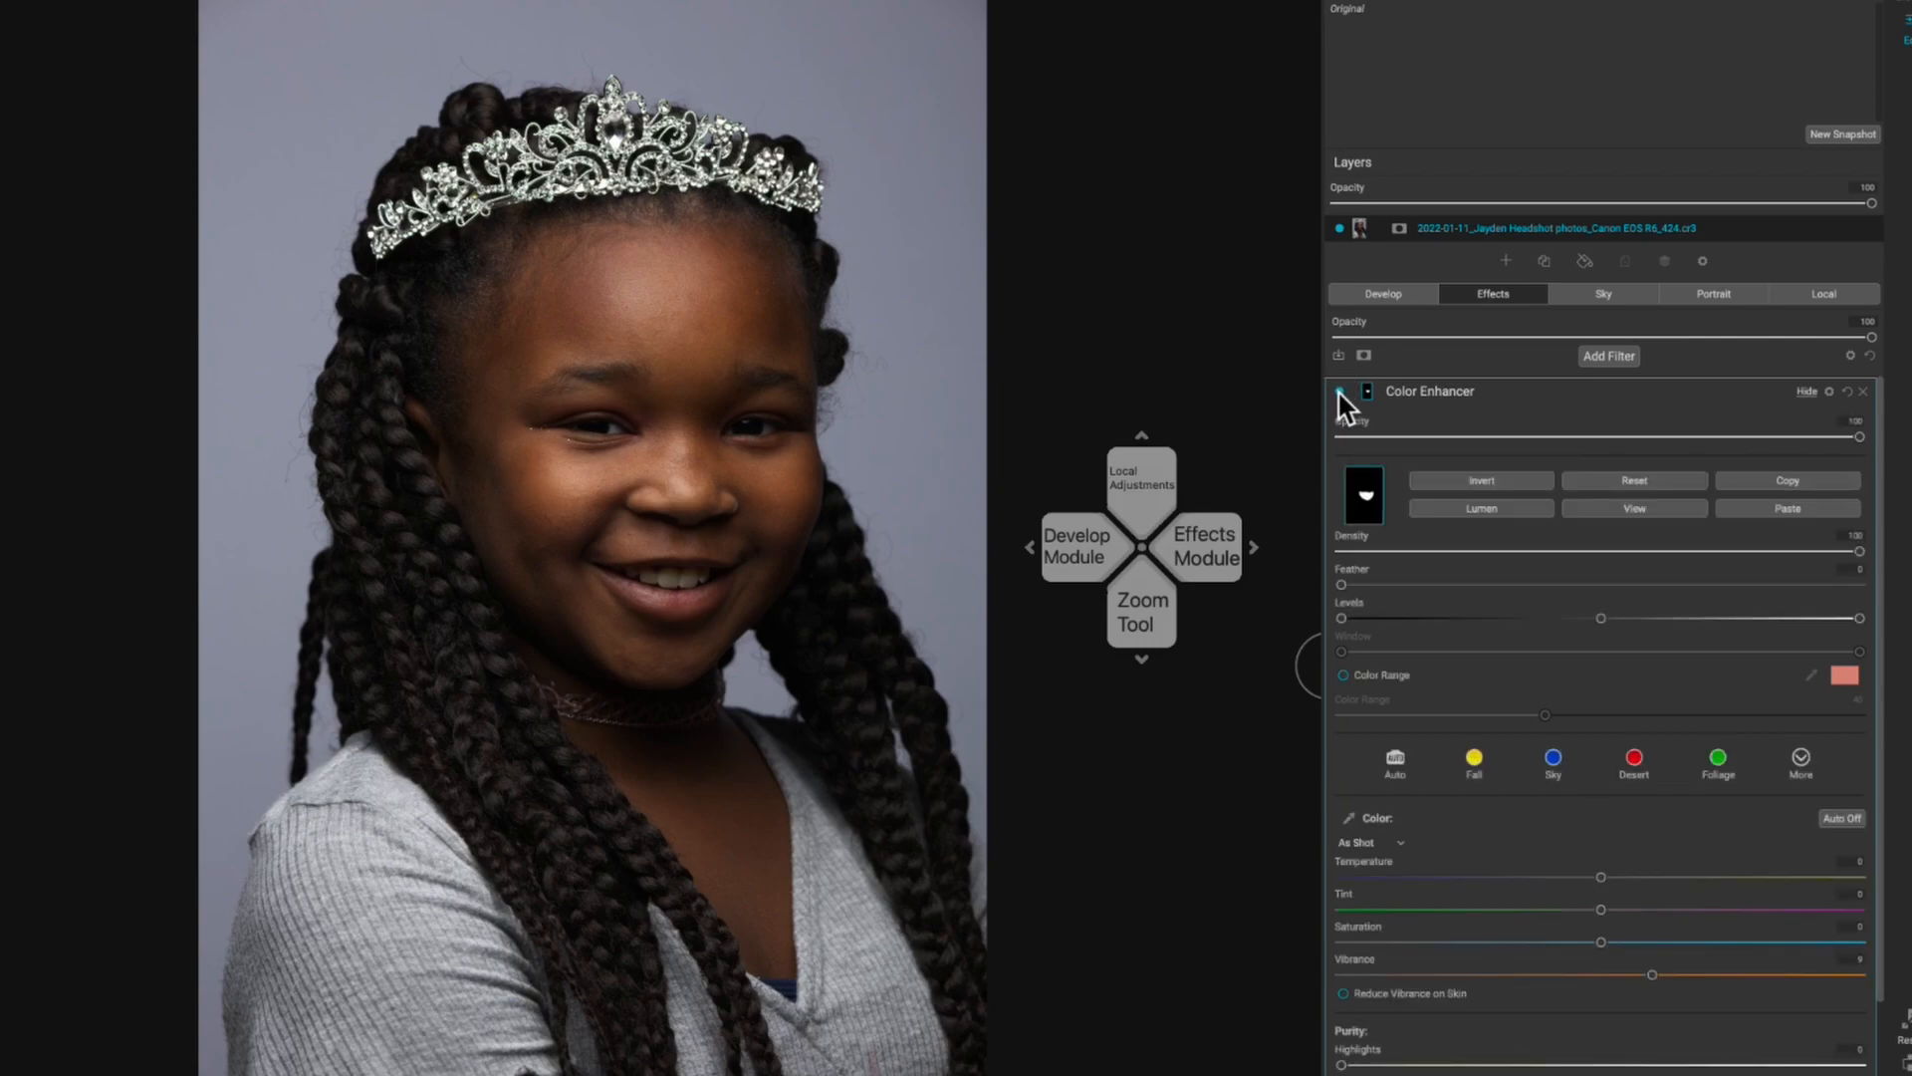
click(1338, 392)
drag(1601, 943, 1611, 947)
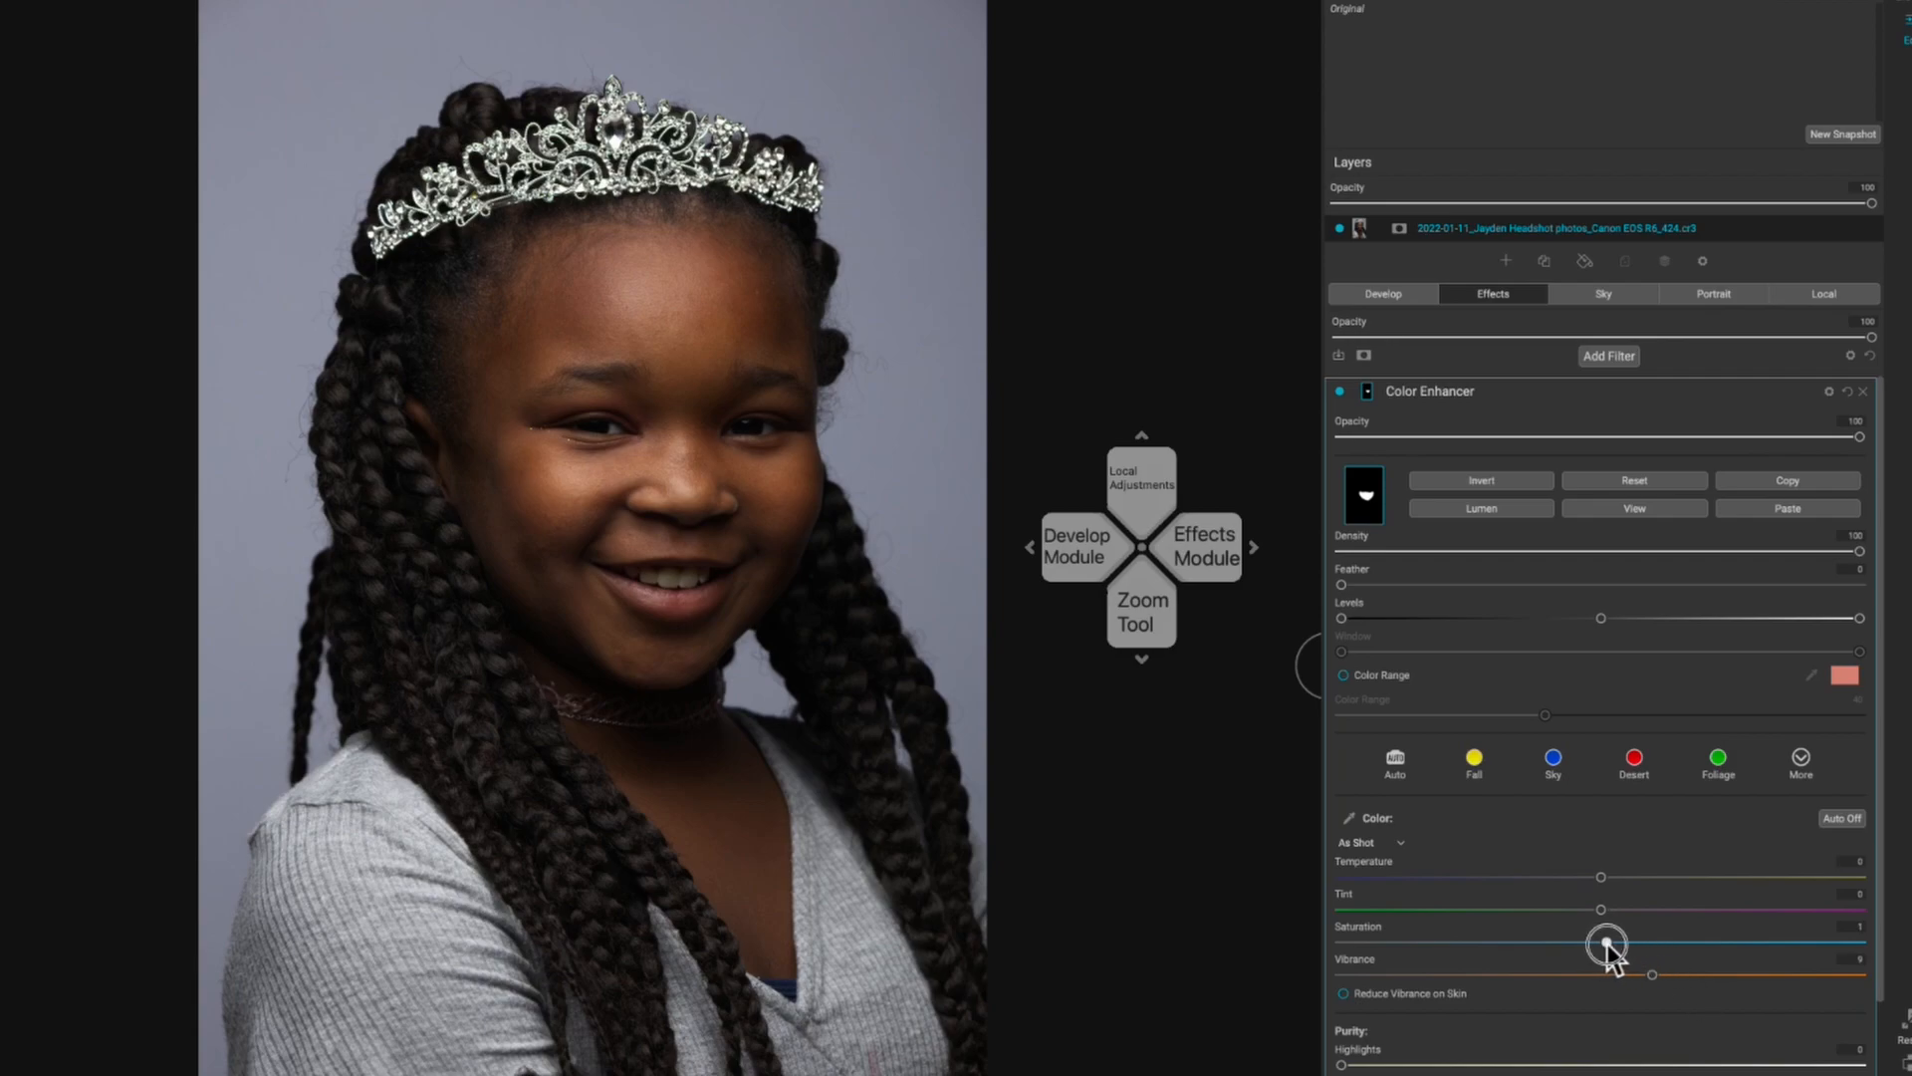